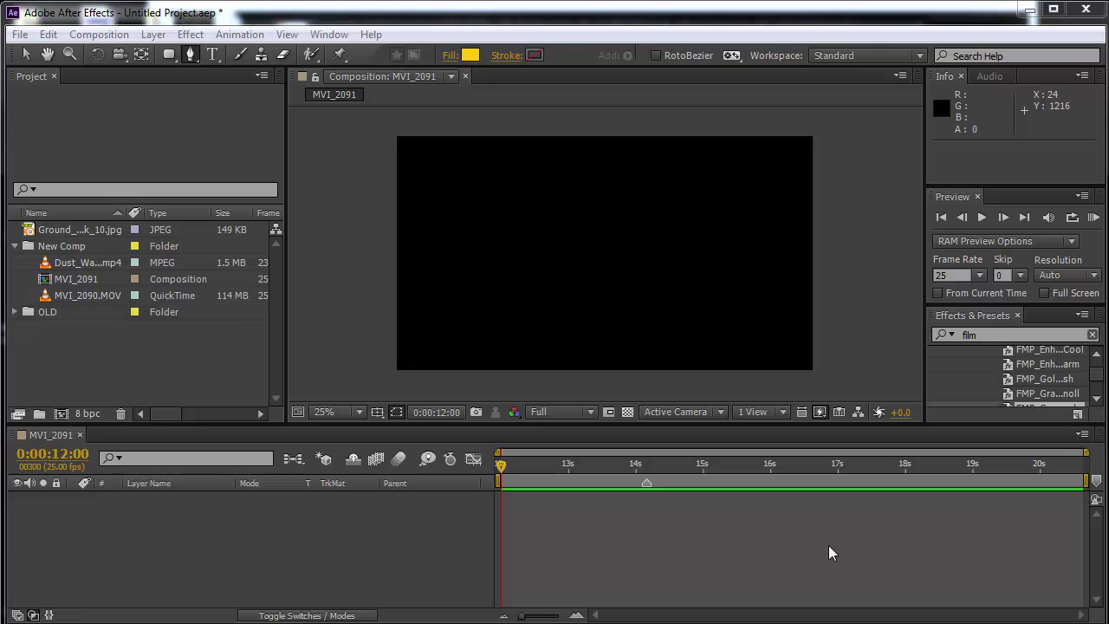
# Build a new composition from MVI_2090.MOV and cue the time indicator to about 0:00:14
pyautogui.click(100, 296)
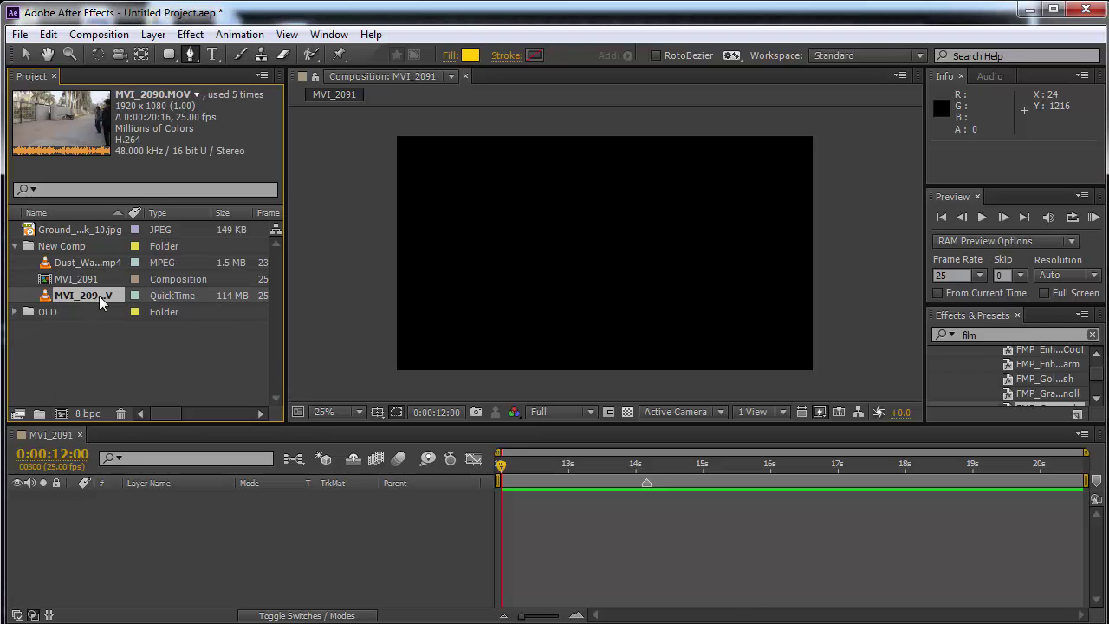
pyautogui.moveTo(99, 296); pyautogui.dragTo(61, 413)
pyautogui.moveTo(62, 413); pyautogui.dragTo(62, 412)
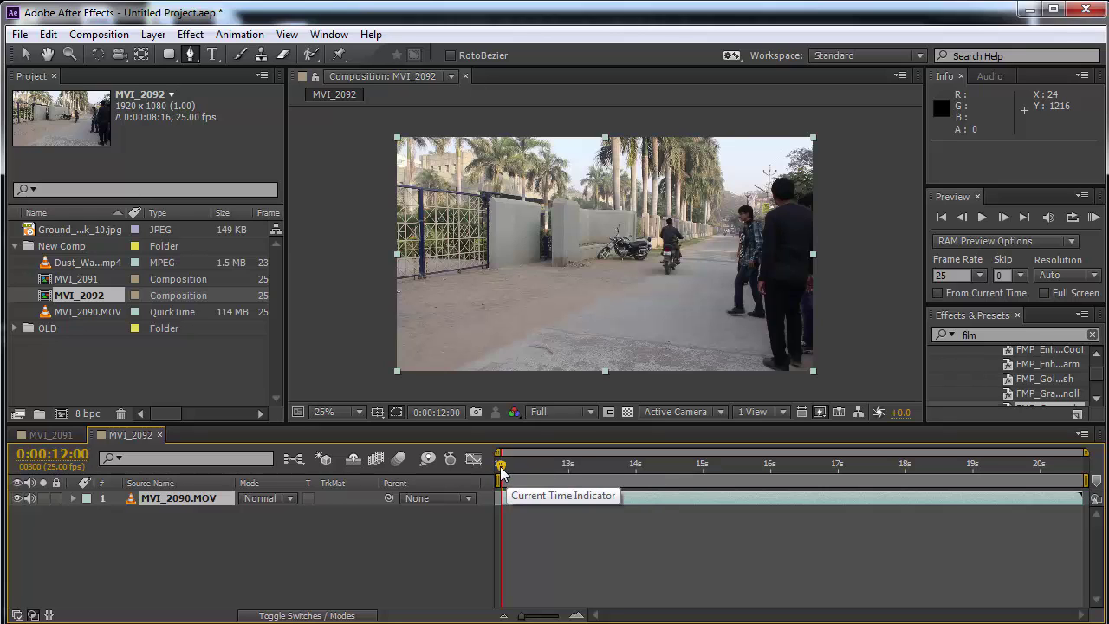
pyautogui.moveTo(501, 472); pyautogui.dragTo(649, 474)
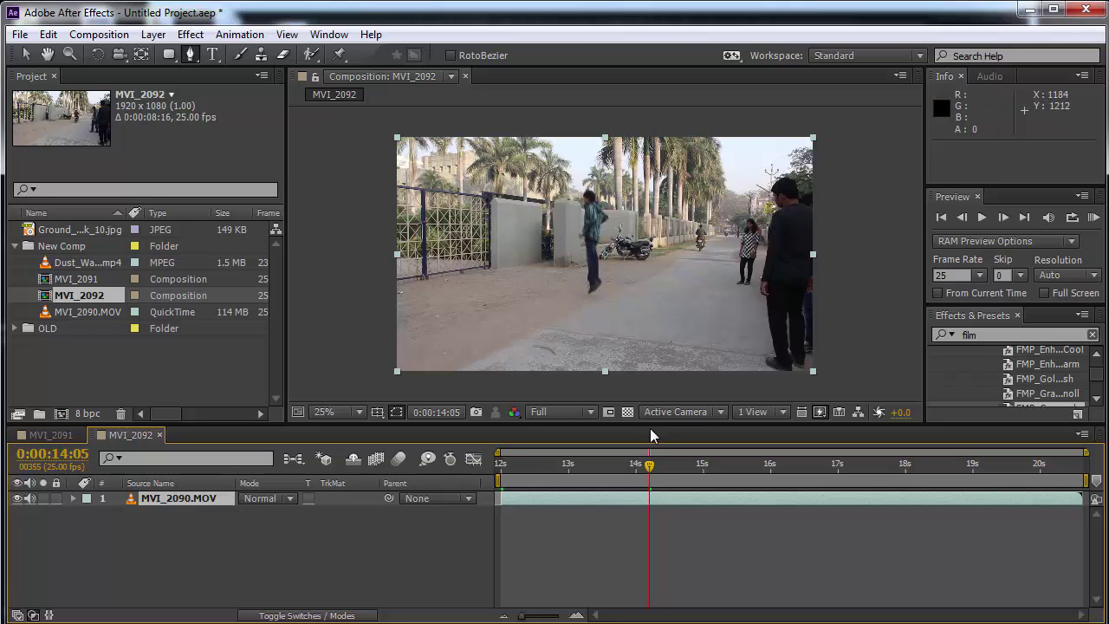
# Step back one frame to 0:00:14:04 and inspect it in the enlarged viewer
pyautogui.press('pageup')
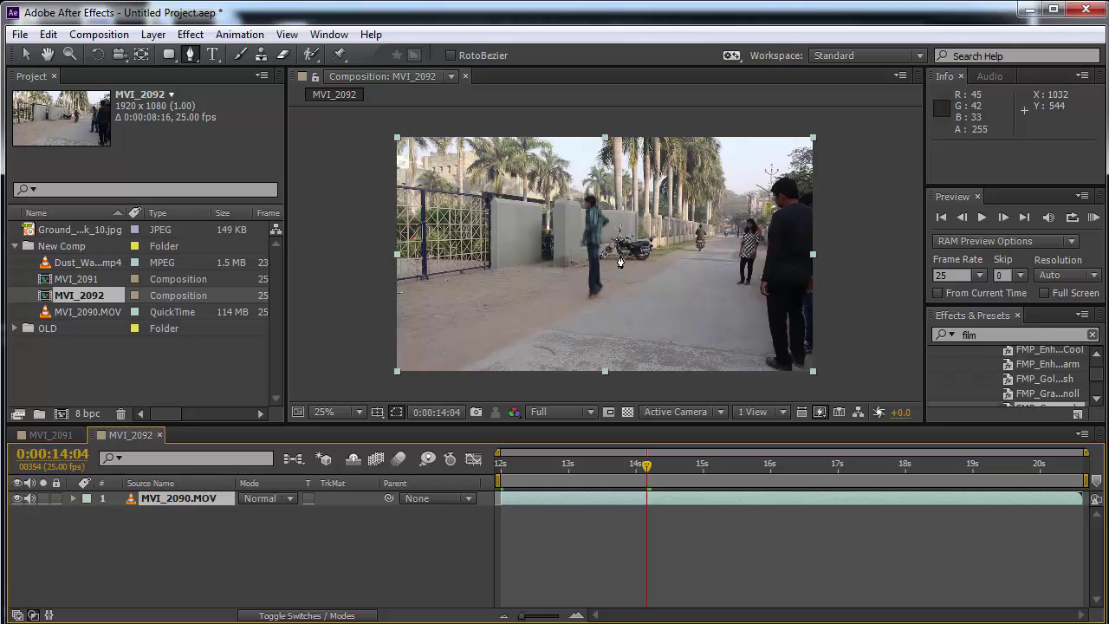
pyautogui.press('`')
pyautogui.scroll(2, 576, 329)
pyautogui.scroll(2, 576, 330)
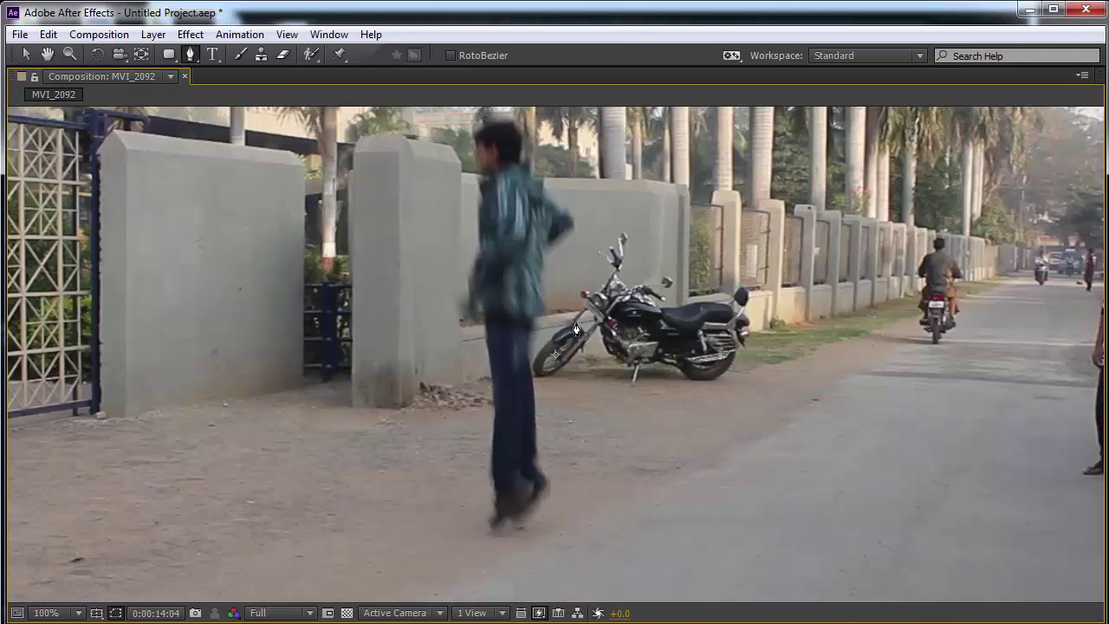
pyautogui.scroll(-2, 576, 329)
pyautogui.press('`')
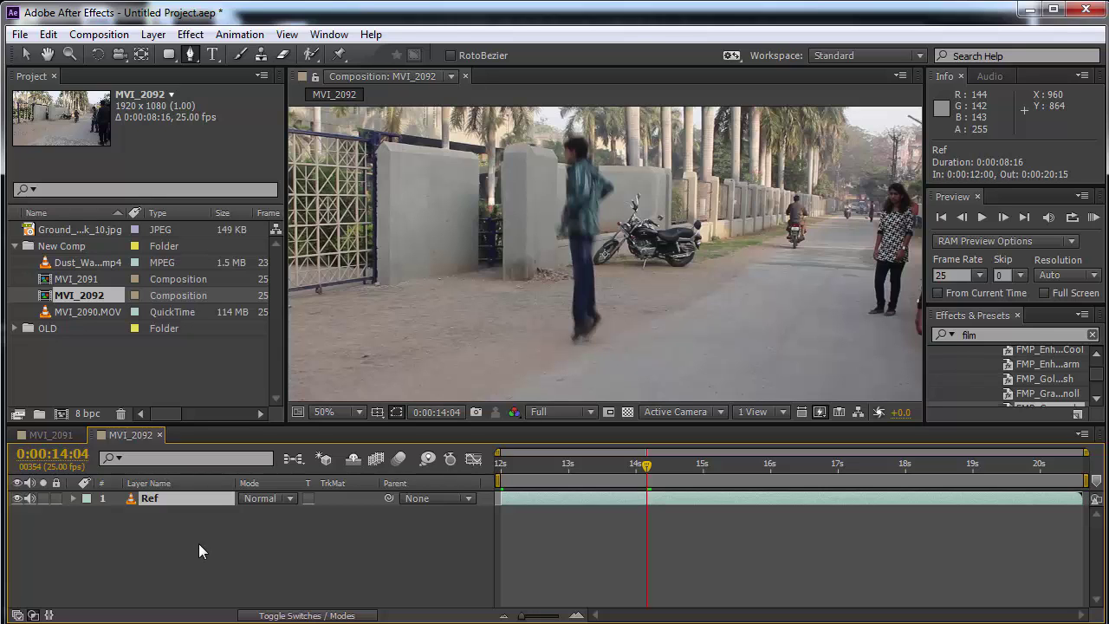
# Duplicate the Ref layer to create Ref 2 above it
pyautogui.hotkey('ctrl', 'd')
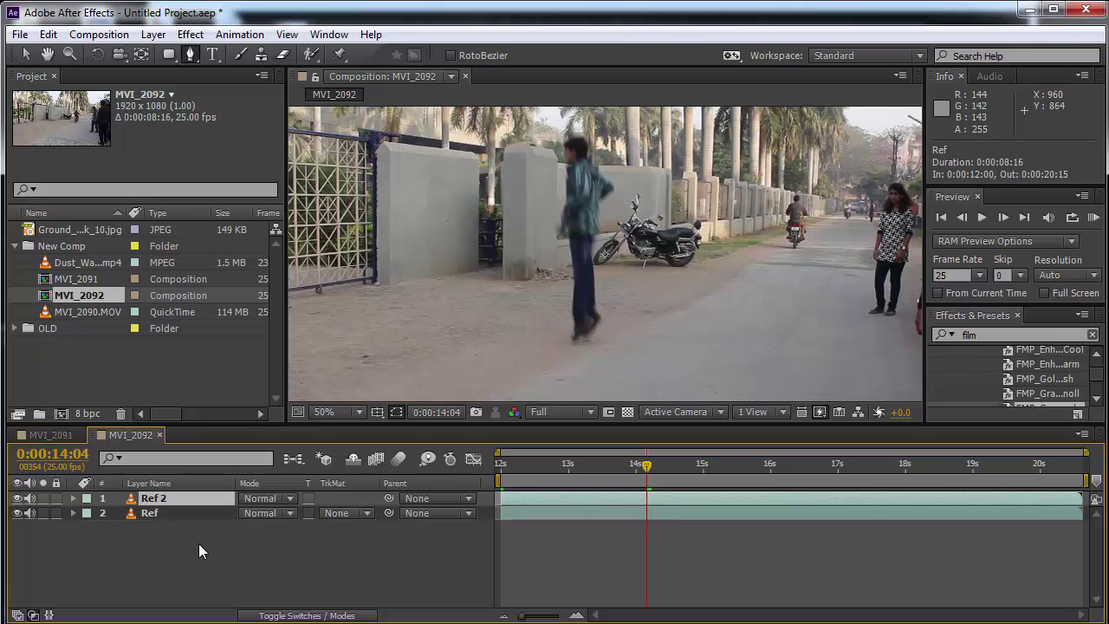
pyautogui.click(47, 33)
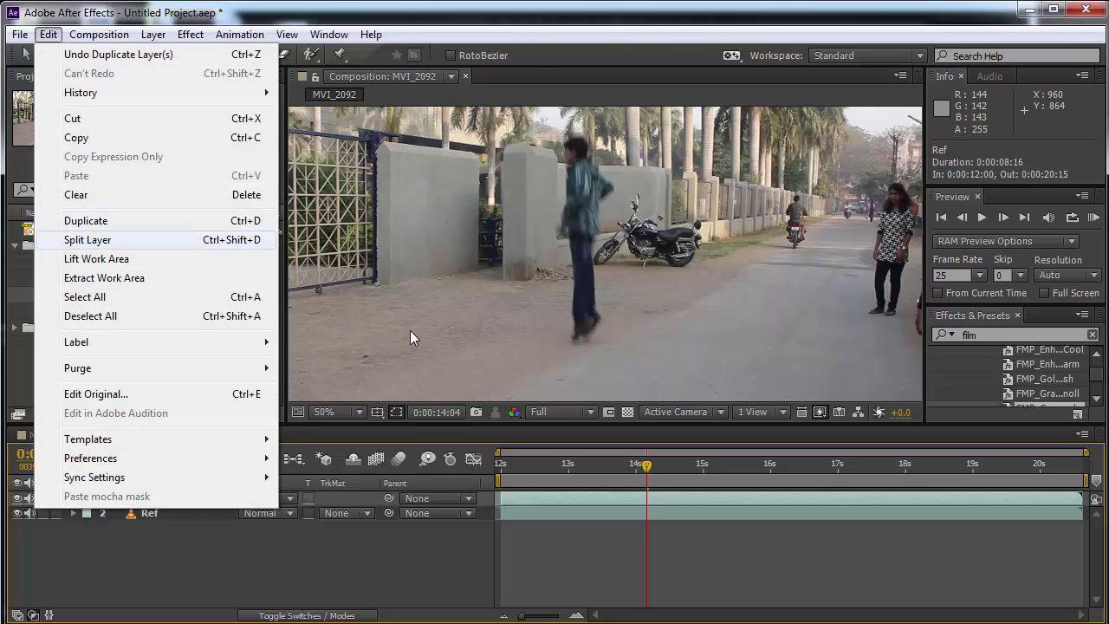
pyautogui.click(396, 581)
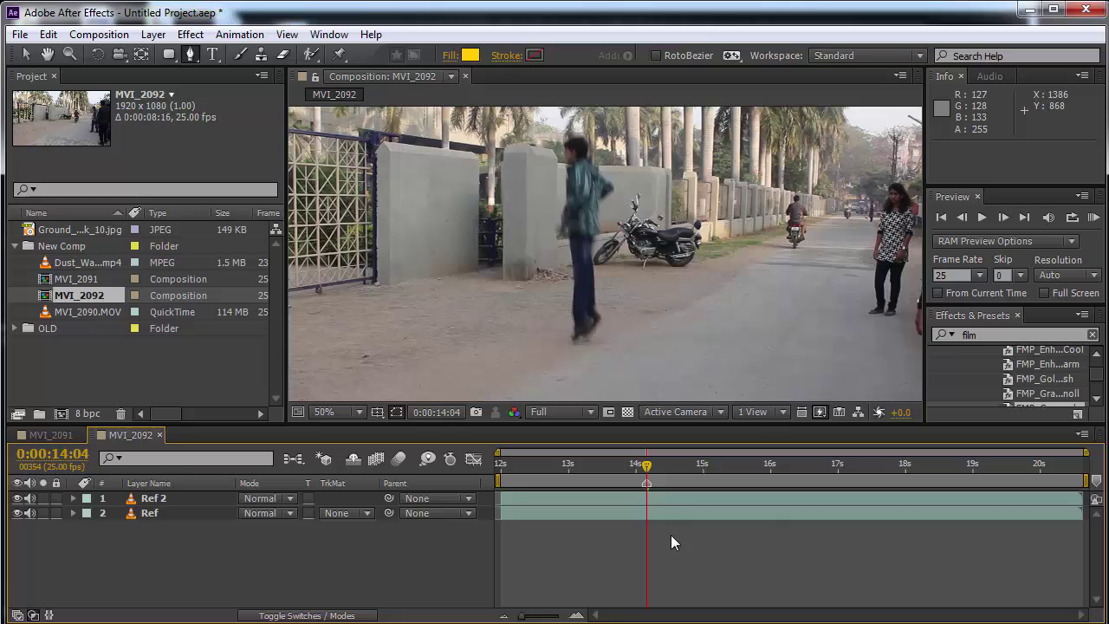
# Split Ref 2 at 0:00:14:04 with Edit > Split Layer, producing Ref 3
pyautogui.click(581, 501)
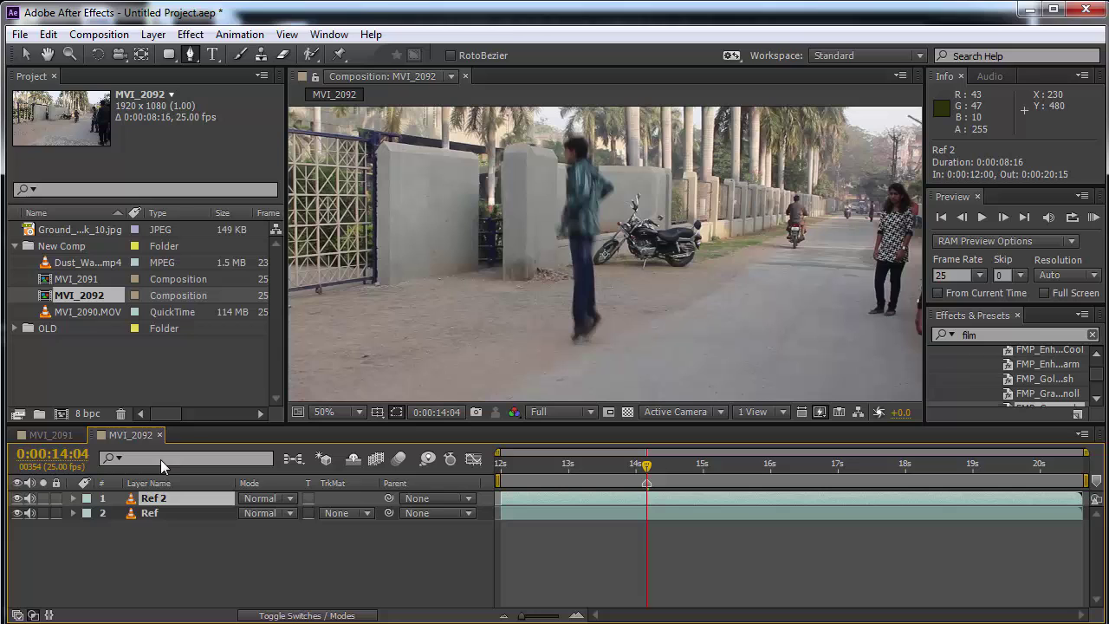
pyautogui.click(49, 35)
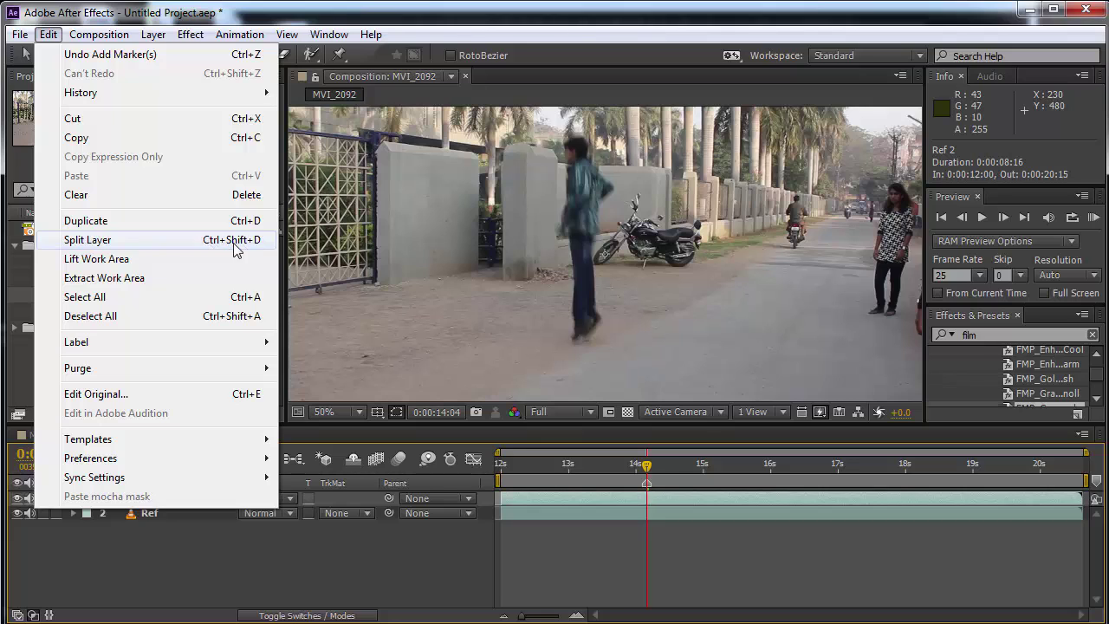
pyautogui.click(263, 240)
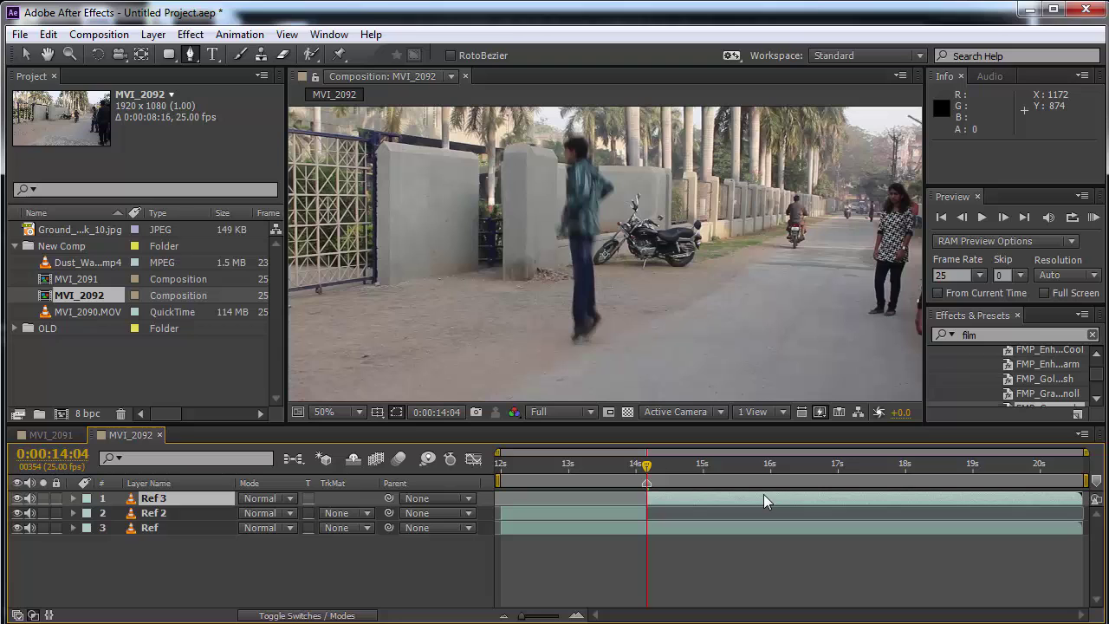
# Freeze Ref 3 on the 0:00:14:04 frame with Time > Freeze Frame
pyautogui.rightClick(684, 503)
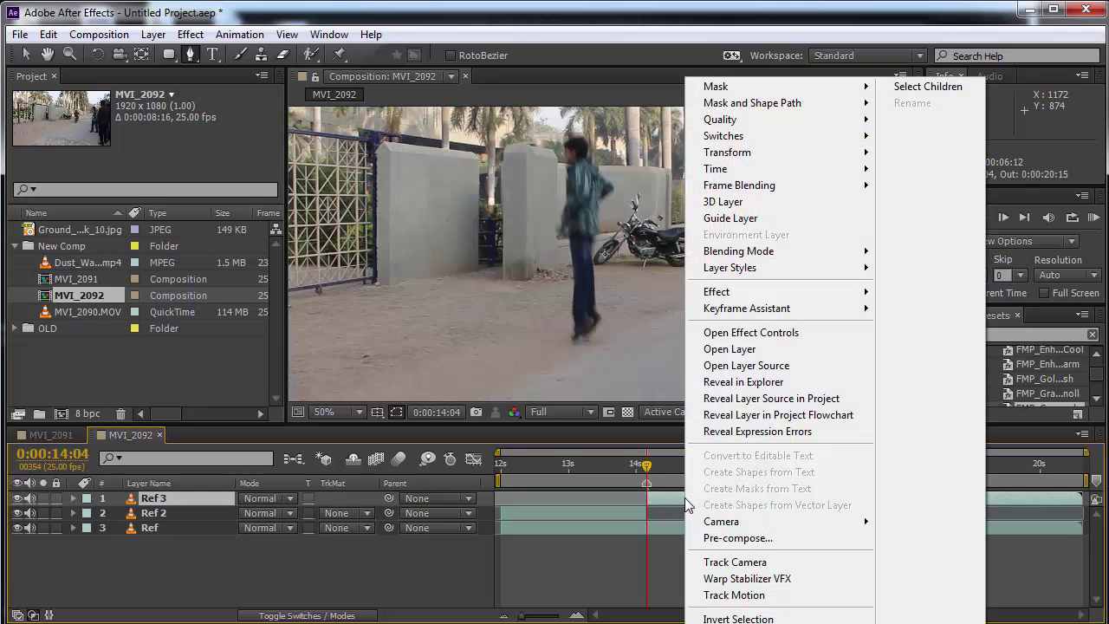
pyautogui.moveTo(823, 169)
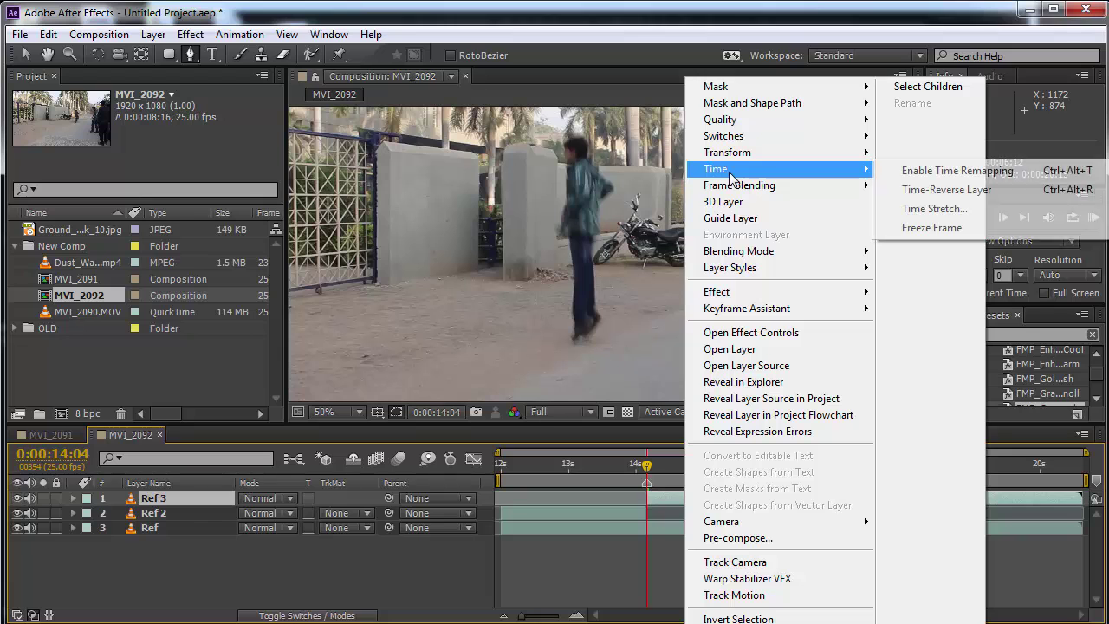
pyautogui.click(967, 227)
pyautogui.scroll(-2, 546, 235)
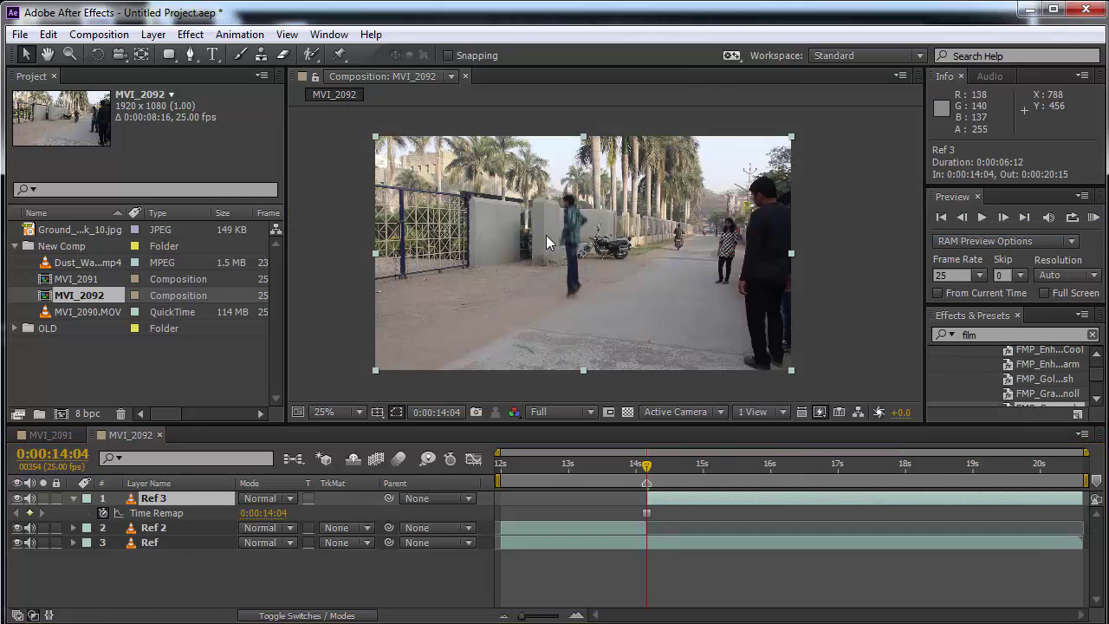
pyautogui.scroll(2, 546, 235)
# Maximize the viewer at 100% and shift the footage view slightly right
pyautogui.press('`')
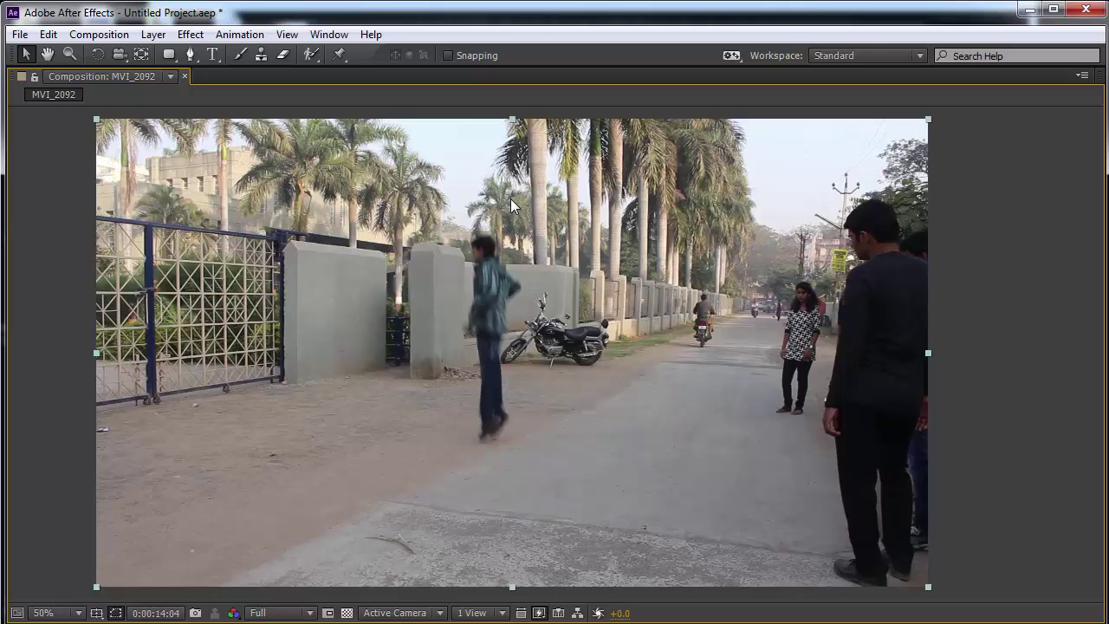
pyautogui.press('`')
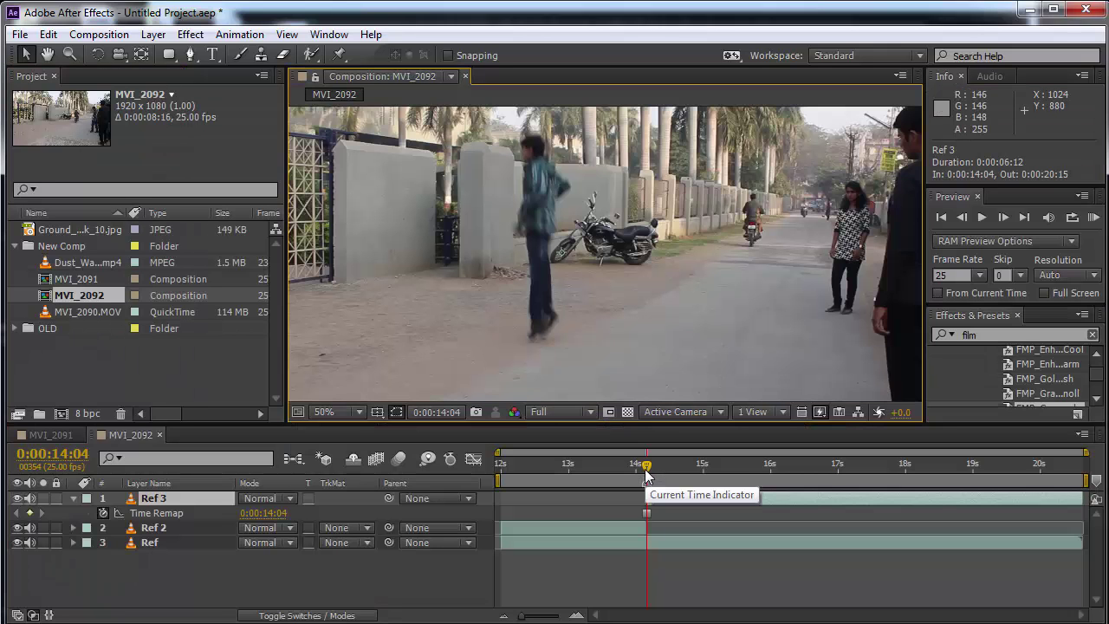
pyautogui.moveTo(502, 247); pyautogui.dragTo(548, 242)
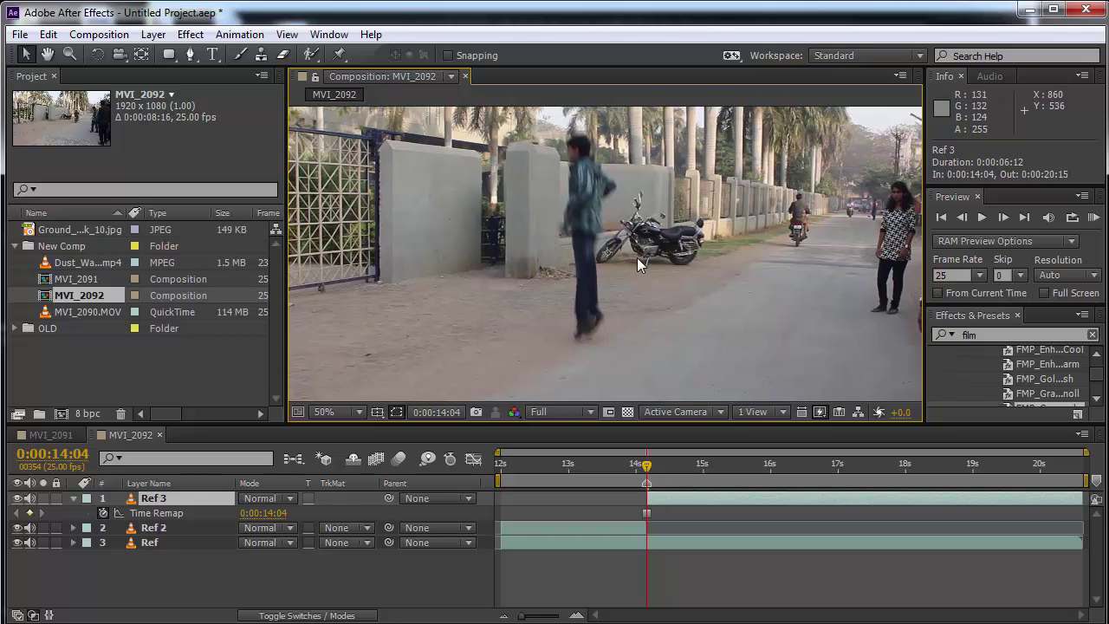
pyautogui.press('`')
pyautogui.scroll(2, 635, 274)
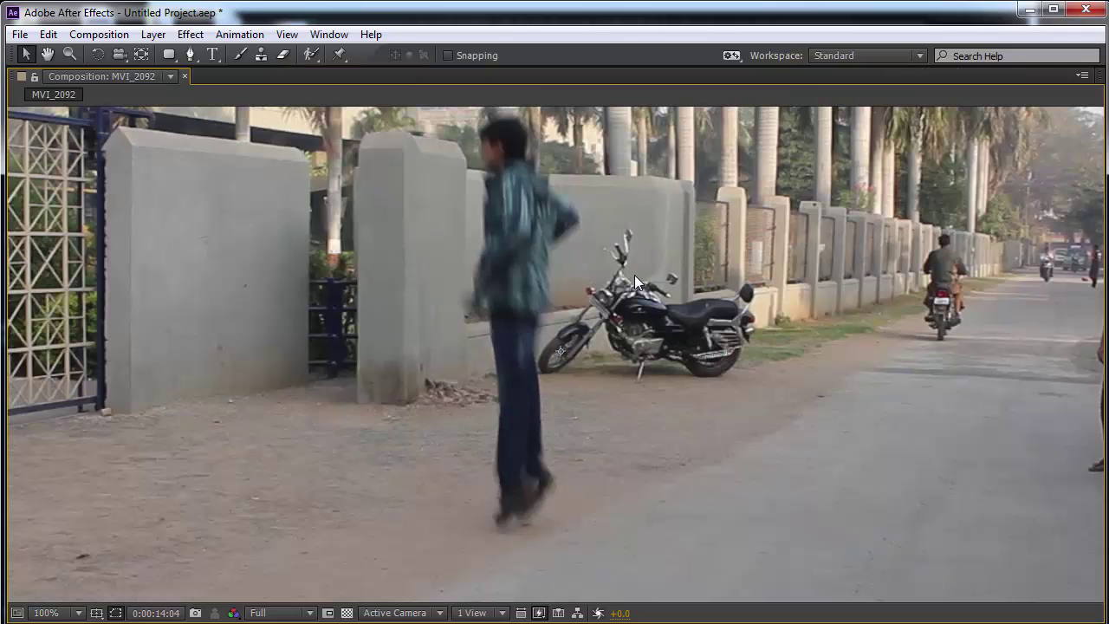
# Start a Pen mask on Ref 3, tracing from the walker's foot up the leg and back
pyautogui.click(189, 56)
pyautogui.scroll(4, 570, 424)
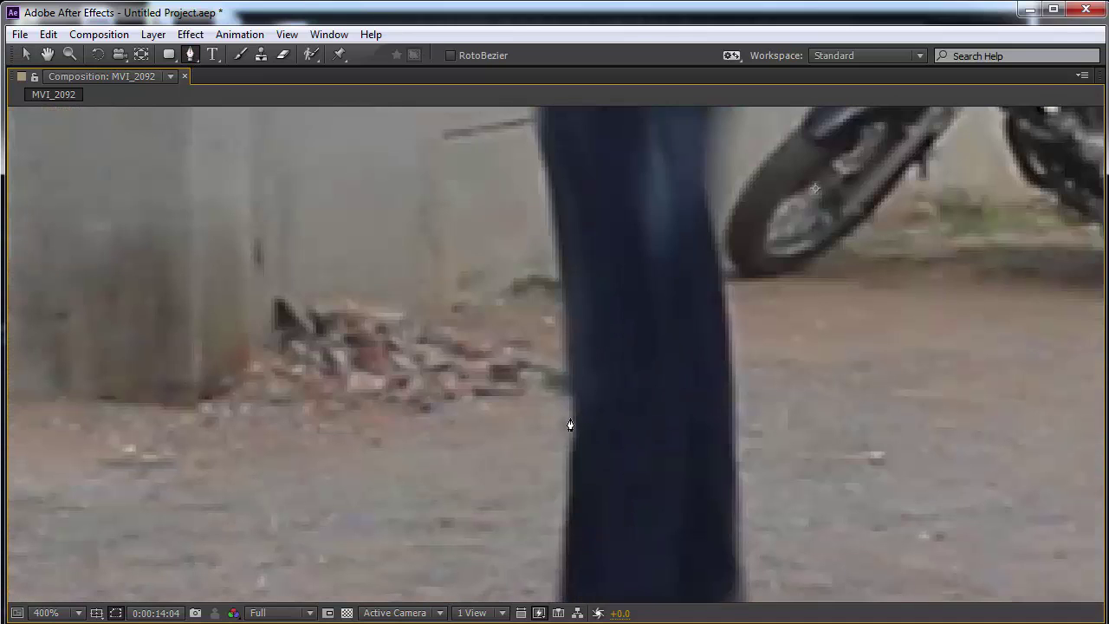
pyautogui.scroll(-2, 511, 186)
pyautogui.scroll(-2, 548, 366)
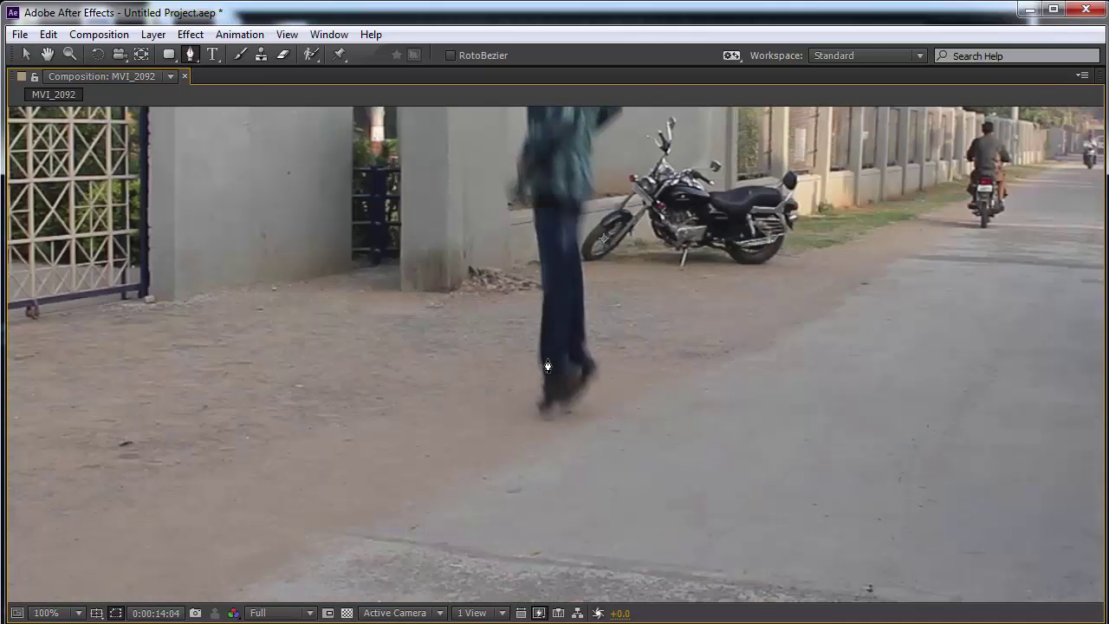
pyautogui.moveTo(551, 299); pyautogui.dragTo(541, 368)
pyautogui.click(521, 477)
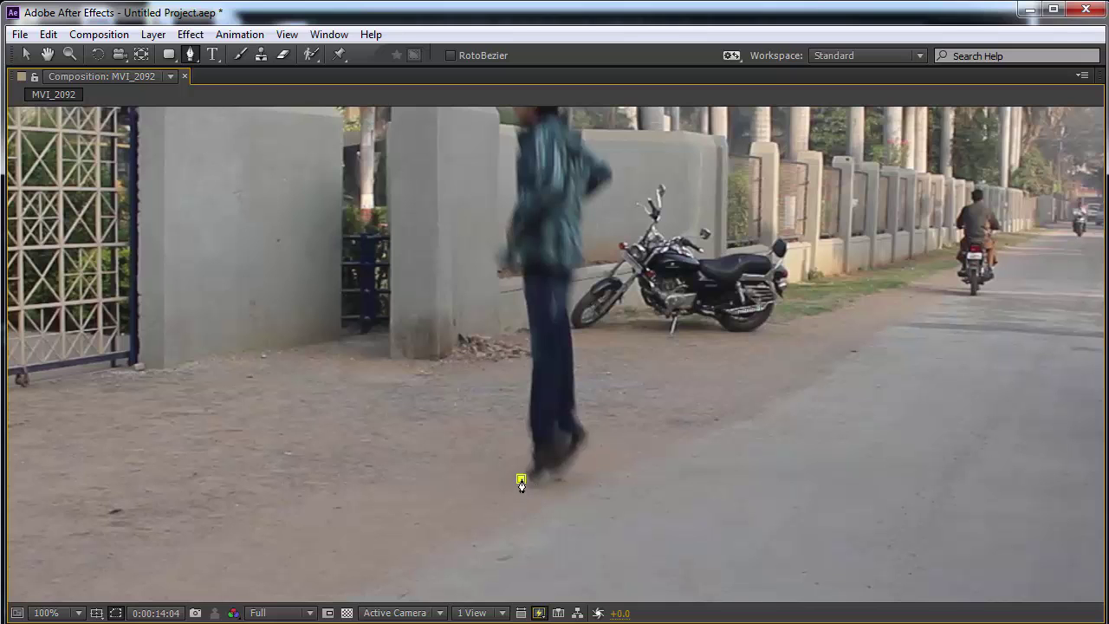
pyautogui.click(529, 429)
pyautogui.click(525, 384)
pyautogui.click(529, 345)
pyautogui.click(527, 316)
pyautogui.click(518, 273)
pyautogui.click(505, 271)
pyautogui.click(498, 247)
pyautogui.click(510, 220)
pyautogui.click(514, 187)
pyautogui.click(518, 156)
pyautogui.moveTo(522, 132); pyautogui.dragTo(521, 304)
pyautogui.click(522, 303)
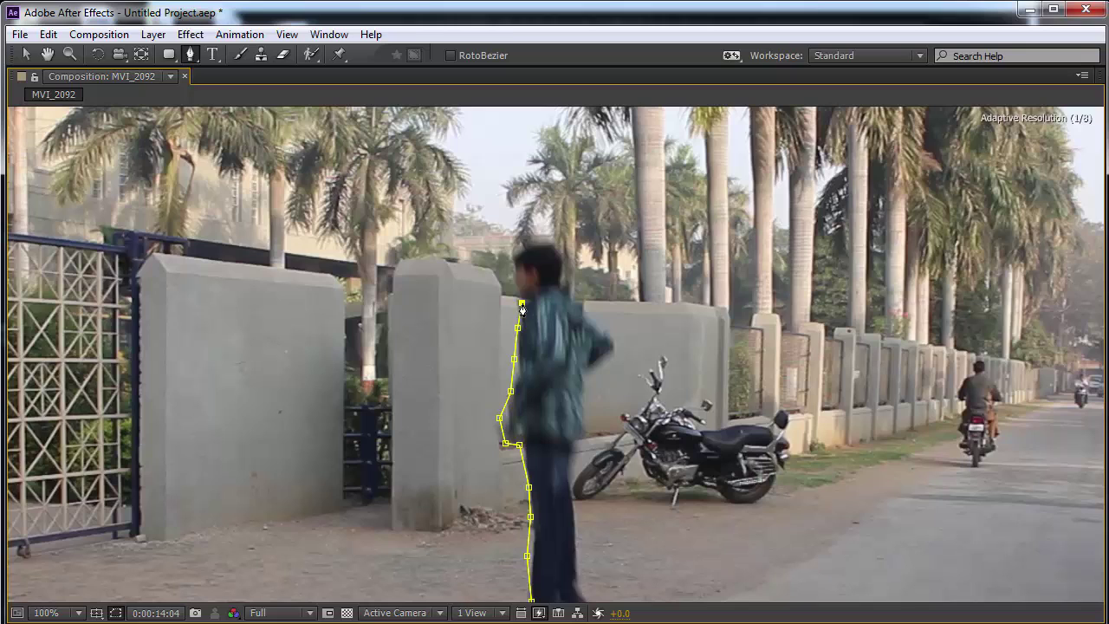
# Trace the mask over the walker's head and down the arm and side, fixing a misplaced point
pyautogui.click(514, 279)
pyautogui.click(509, 260)
pyautogui.click(518, 248)
pyautogui.click(548, 245)
pyautogui.click(558, 250)
pyautogui.click(561, 281)
pyautogui.click(564, 294)
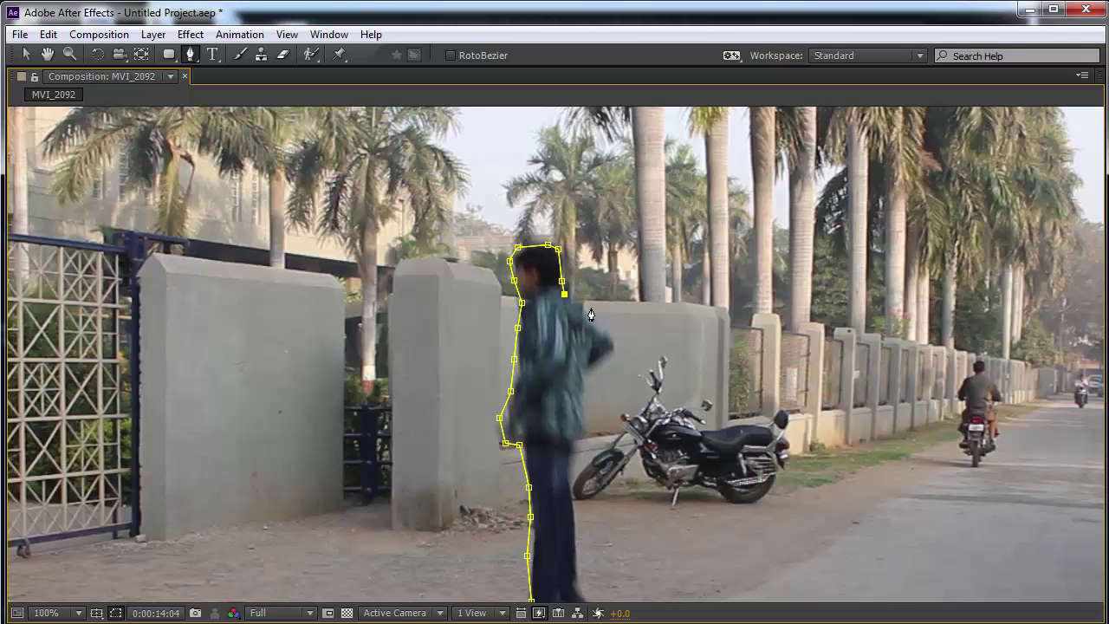
pyautogui.click(595, 314)
pyautogui.click(626, 340)
pyautogui.hotkey('ctrl', 'z')
pyautogui.hotkey('ctrl', 'z')
pyautogui.click(588, 322)
pyautogui.click(606, 340)
pyautogui.click(607, 355)
pyautogui.click(595, 367)
pyautogui.click(585, 389)
pyautogui.click(579, 417)
pyautogui.click(574, 456)
pyautogui.click(568, 471)
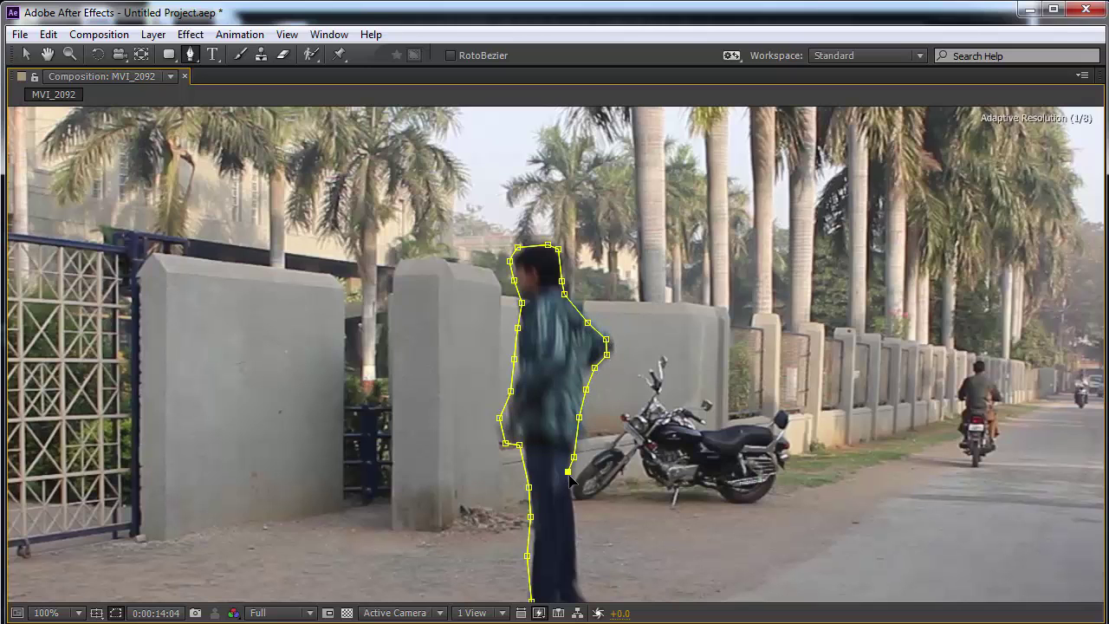
# Finish the mask around the legs and foot, close it, and restore the layout
pyautogui.moveTo(570, 479); pyautogui.dragTo(516, 314)
pyautogui.click(523, 382)
pyautogui.moveTo(522, 419); pyautogui.dragTo(534, 433)
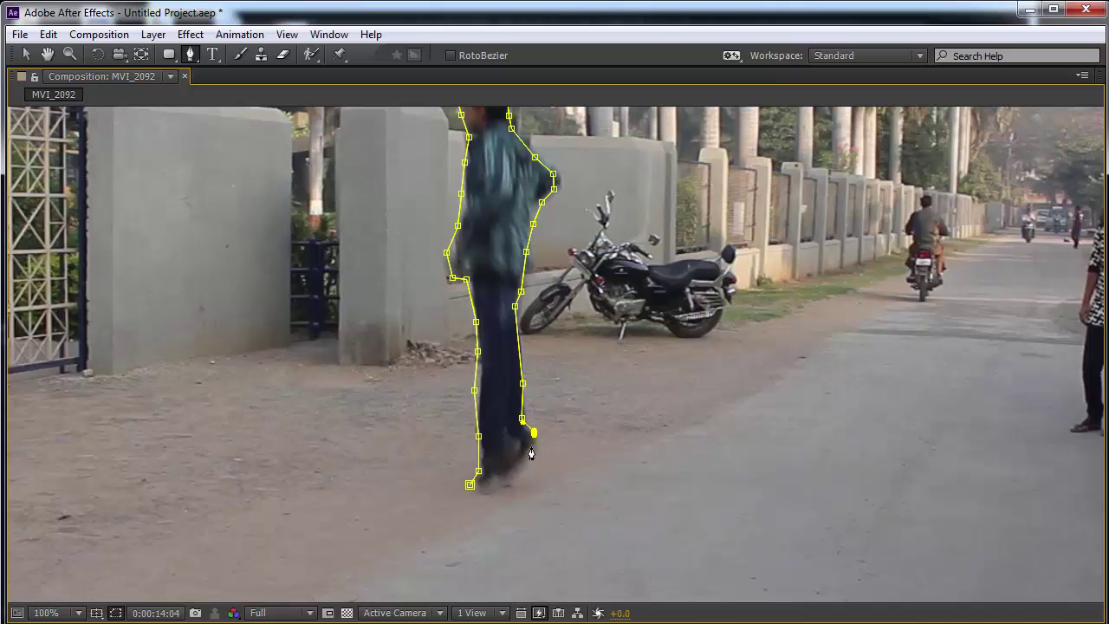
pyautogui.click(521, 461)
pyautogui.click(498, 479)
pyautogui.click(470, 484)
pyautogui.press('`')
pyautogui.scroll(-2, 607, 303)
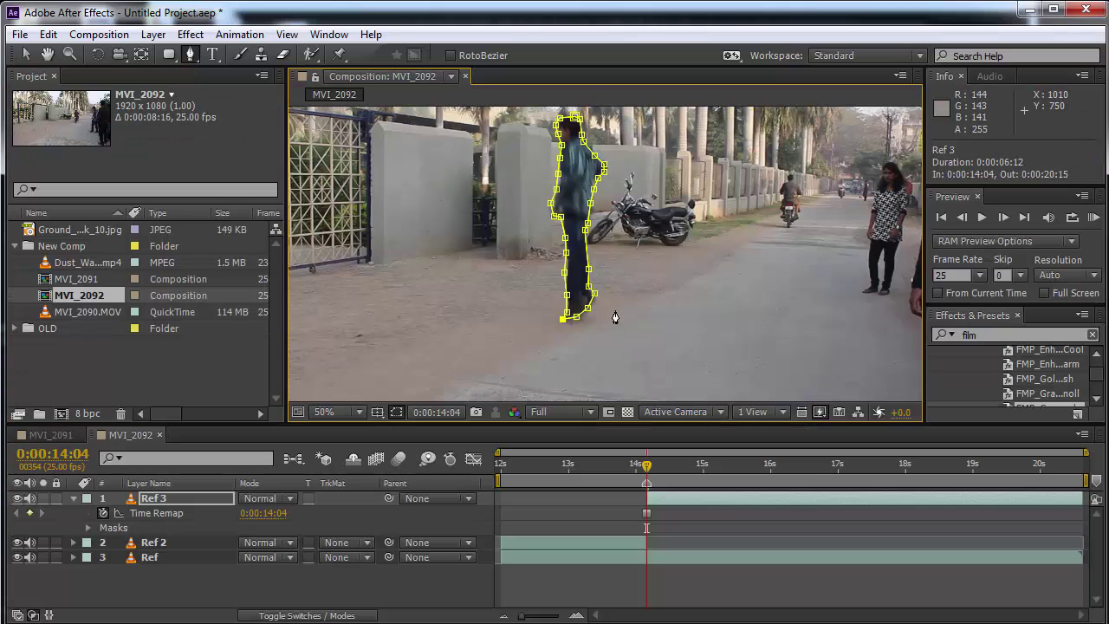
pyautogui.scroll(-1, 615, 317)
pyautogui.scroll(1, 573, 212)
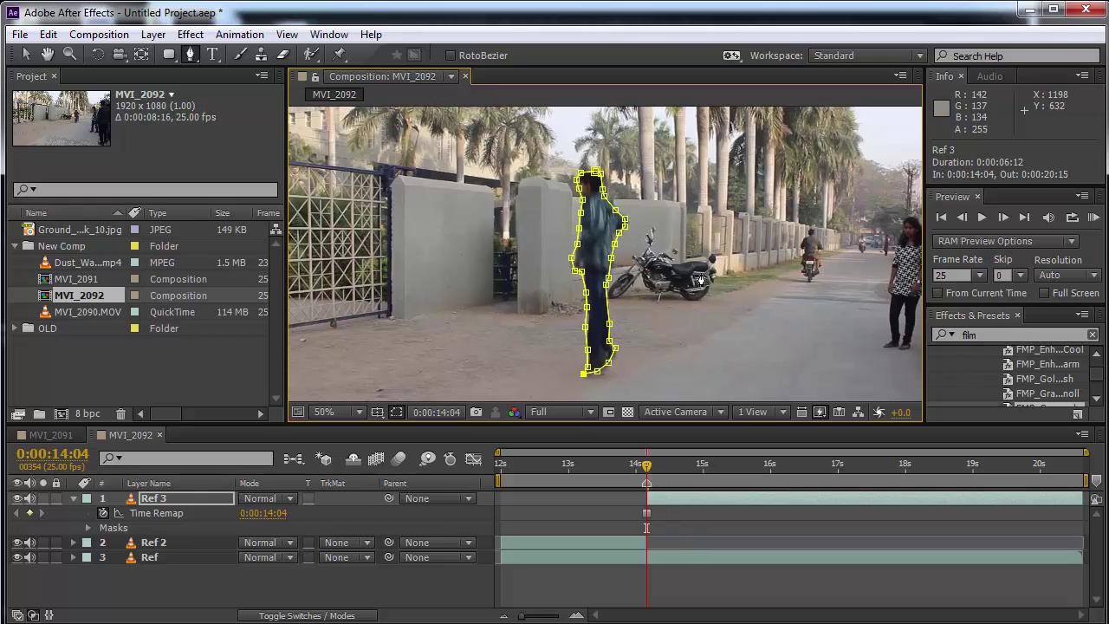
pyautogui.click(190, 582)
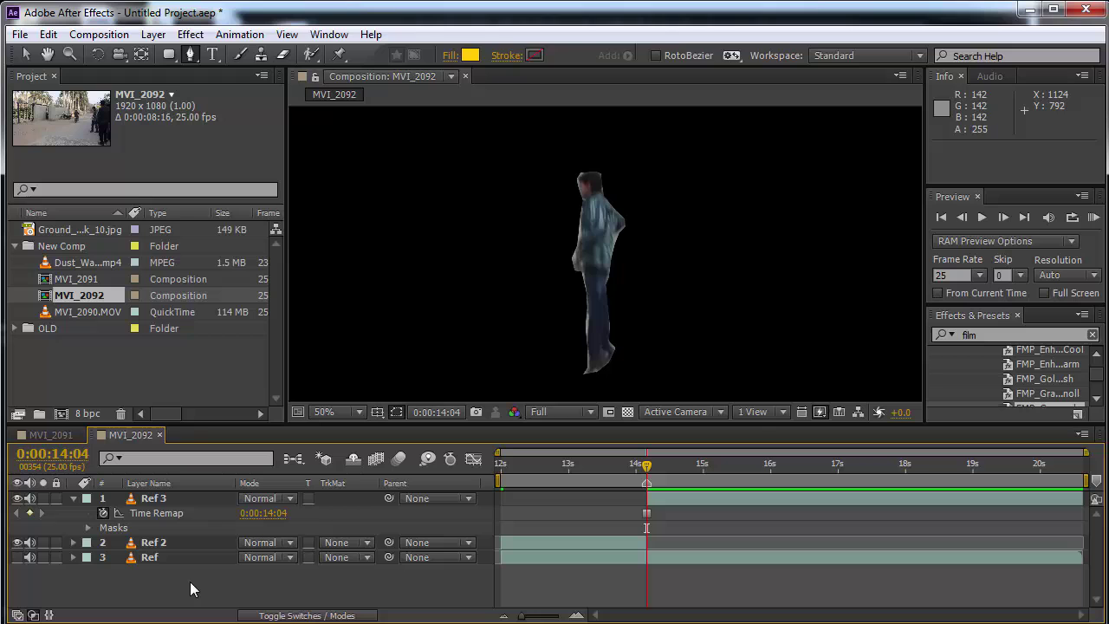
# Pre-compose the bottom Ref layer as 'Ref Comp 2' and open the new precomp
pyautogui.rightClick(153, 557)
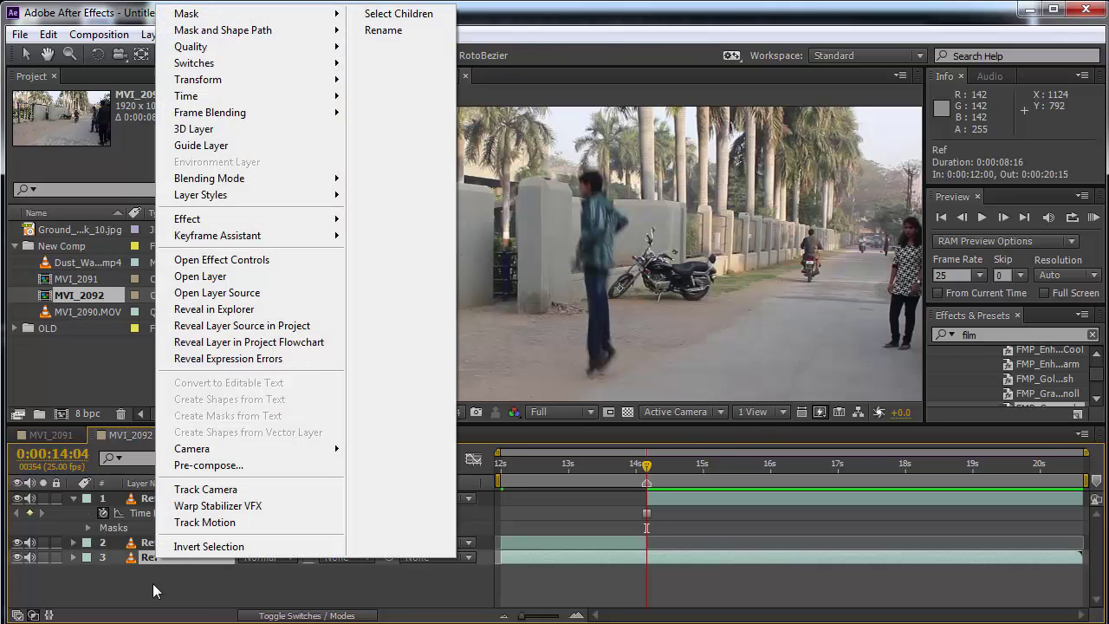
pyautogui.click(153, 583)
pyautogui.rightClick(154, 557)
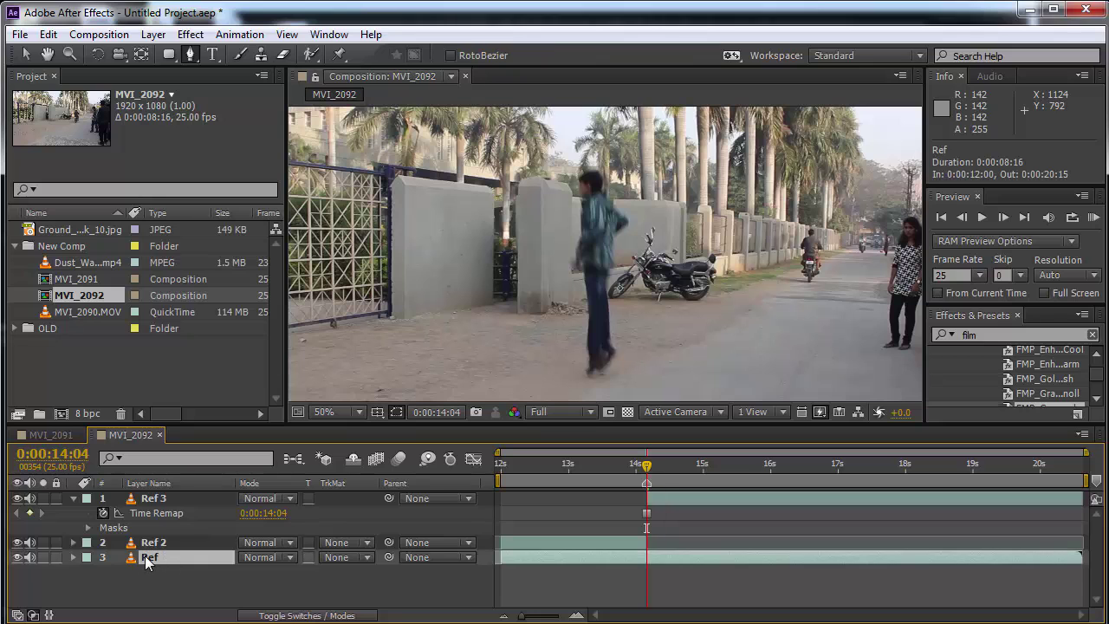
pyautogui.click(203, 466)
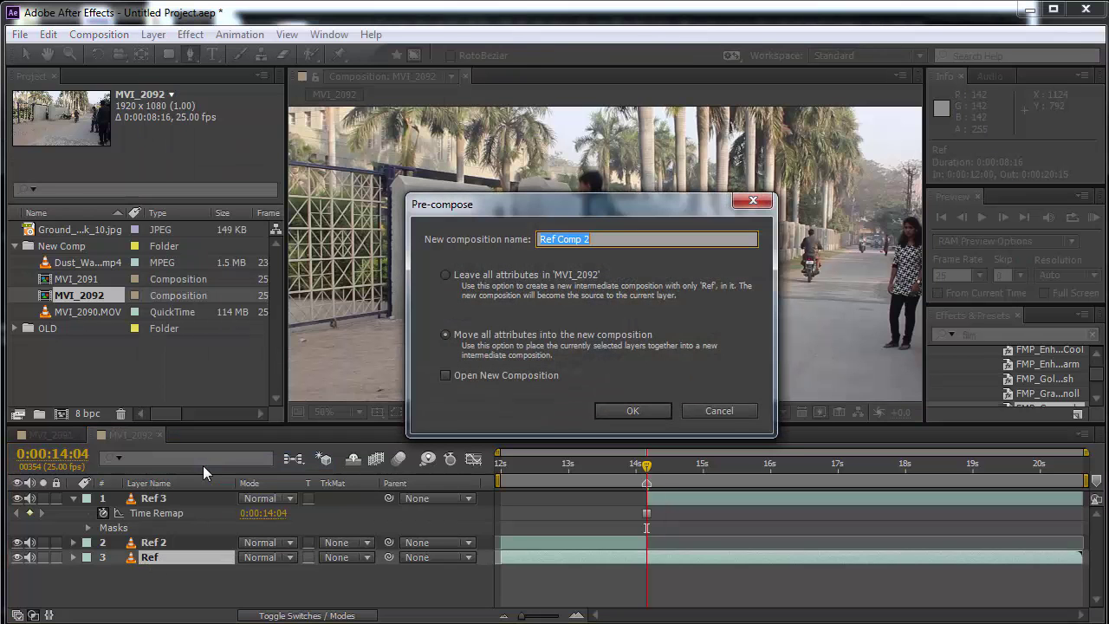
pyautogui.click(633, 411)
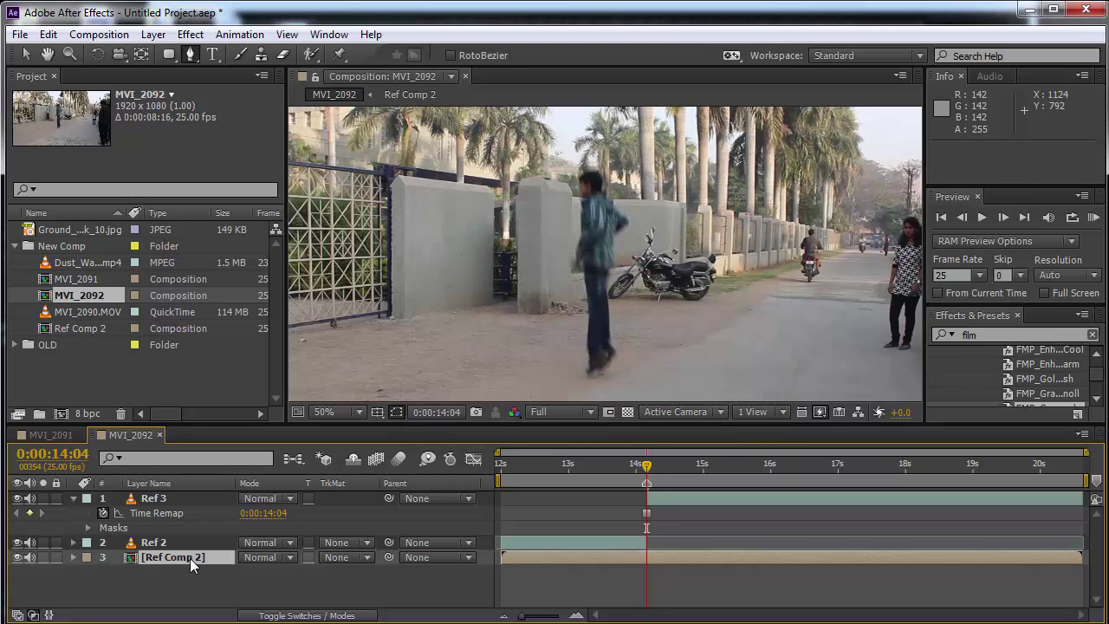
pyautogui.doubleClick(190, 558)
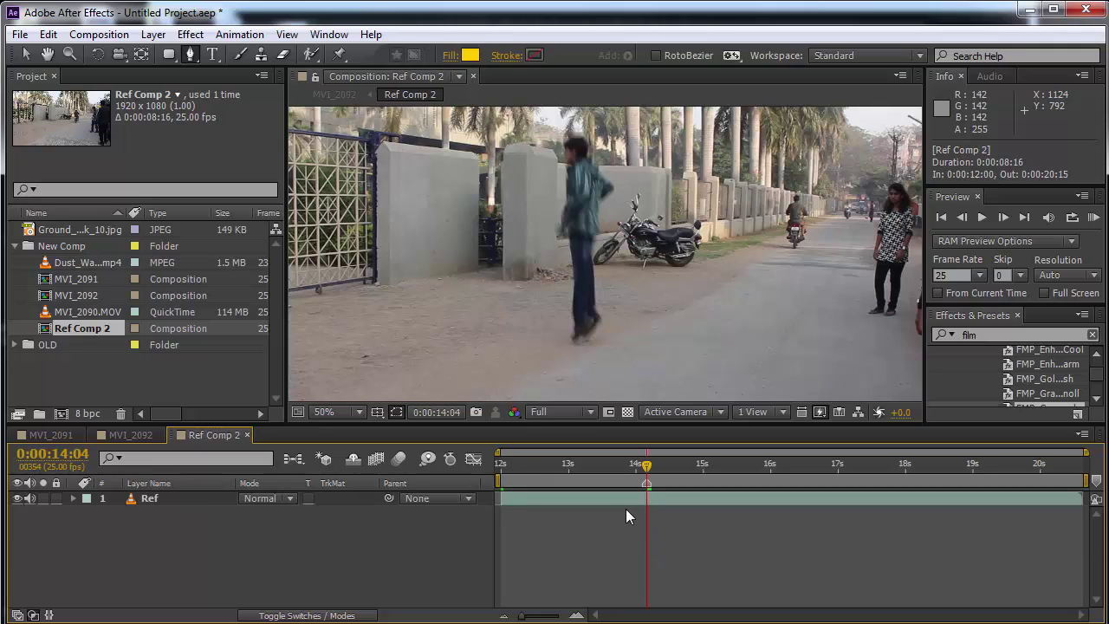
# Duplicate the Ref layer and rename the top copy 'Right'
pyautogui.click(625, 500)
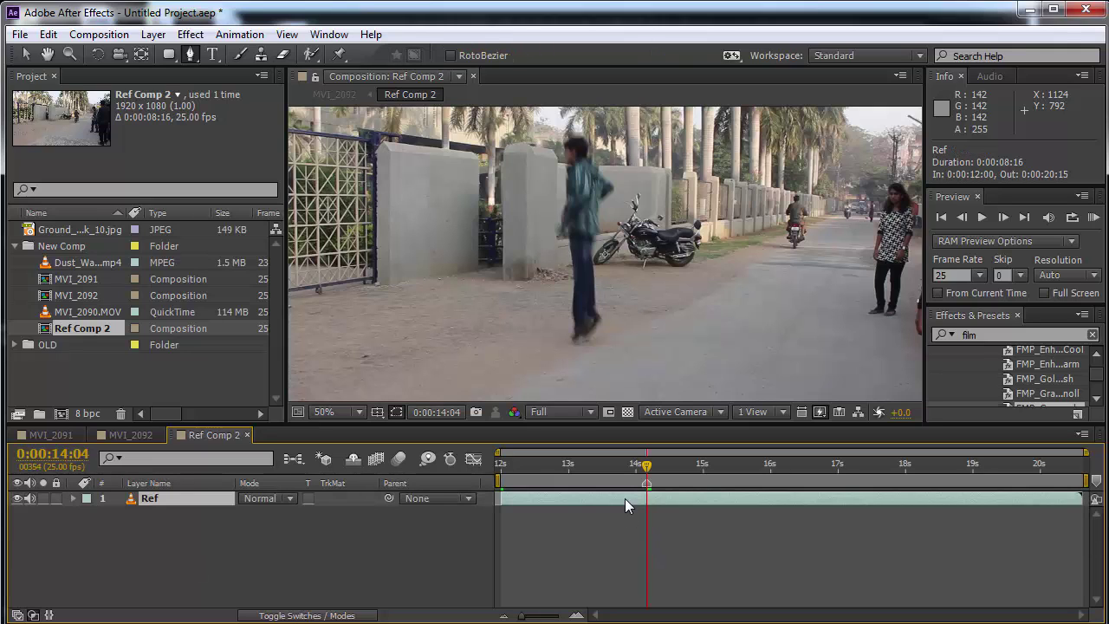
pyautogui.hotkey('ctrl', 'd')
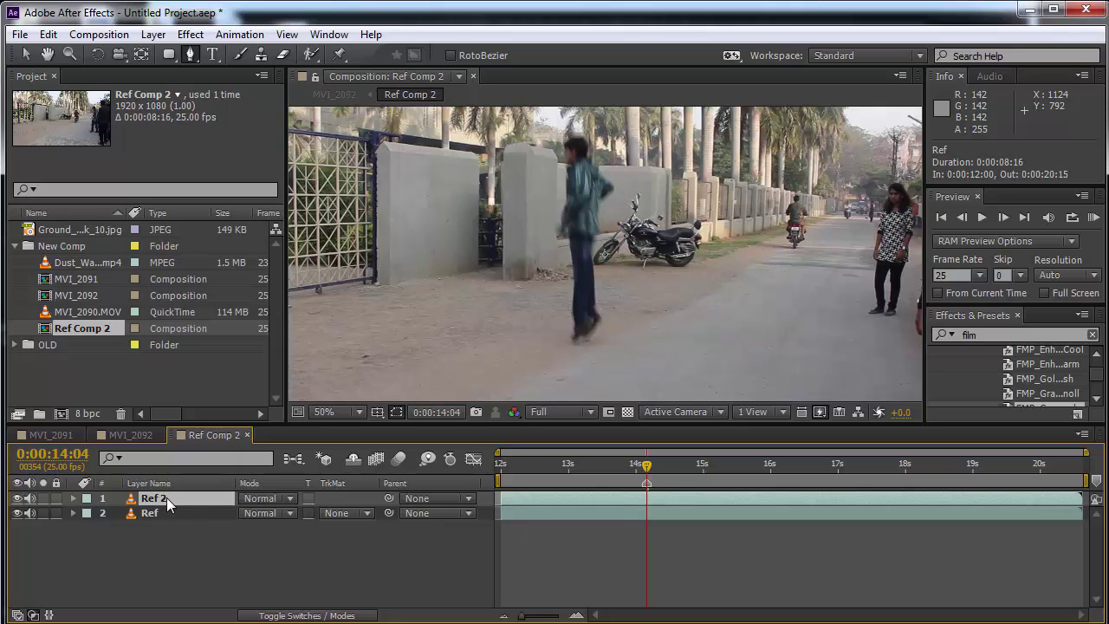
pyautogui.press('Return')
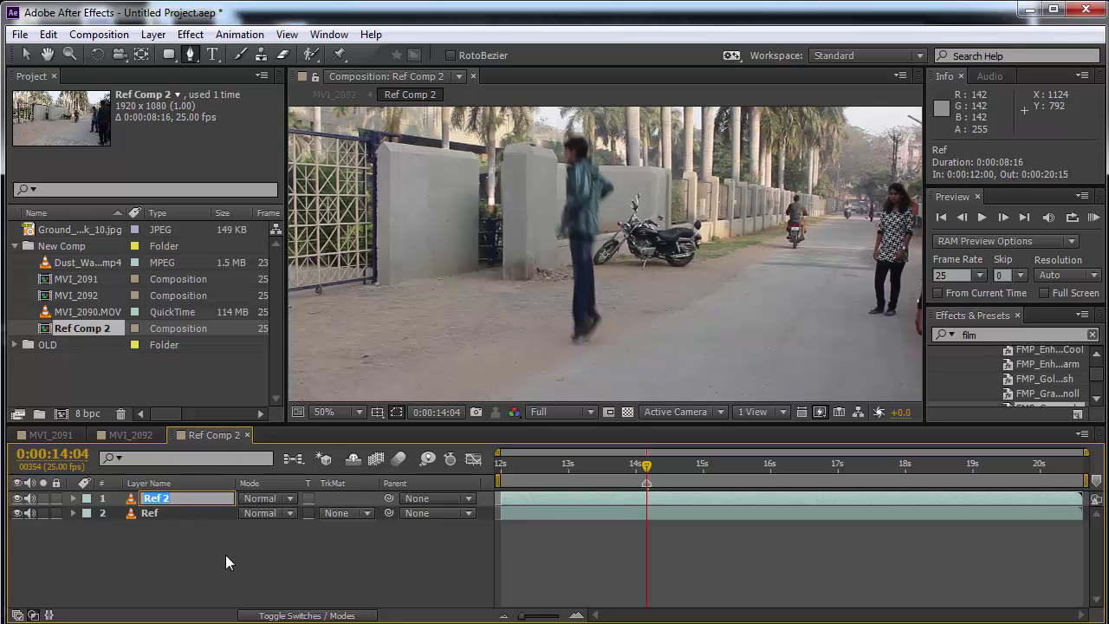
pyautogui.write('Right')
pyautogui.press('Return')
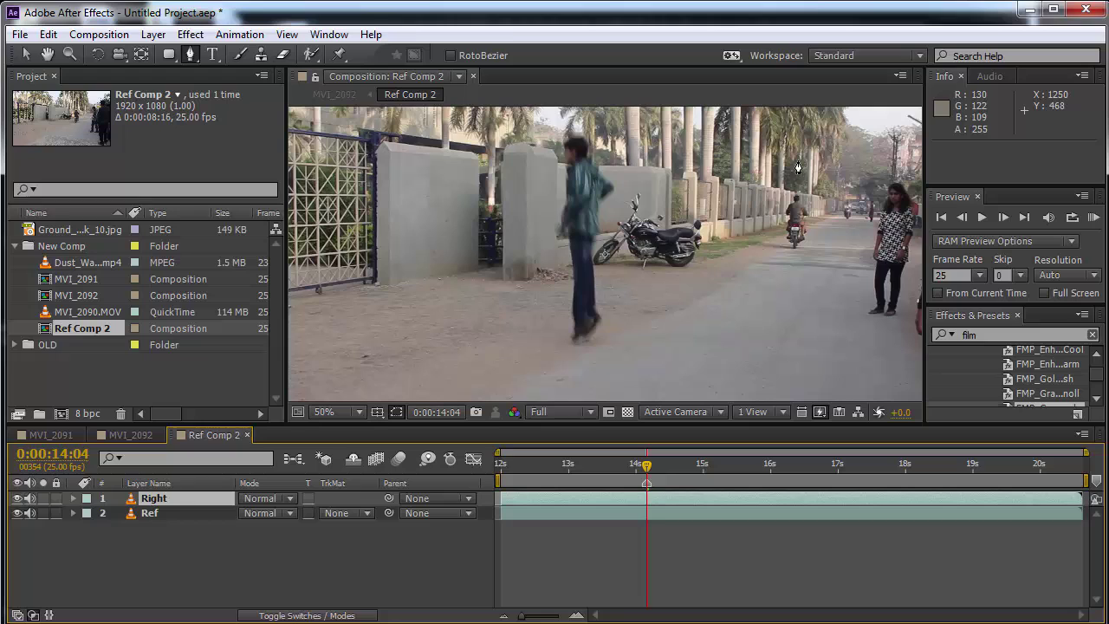
# Rename the original layer 'Left', reselect Right, and zoom out to the full frame
pyautogui.hotkey('ctrl', 'Down')
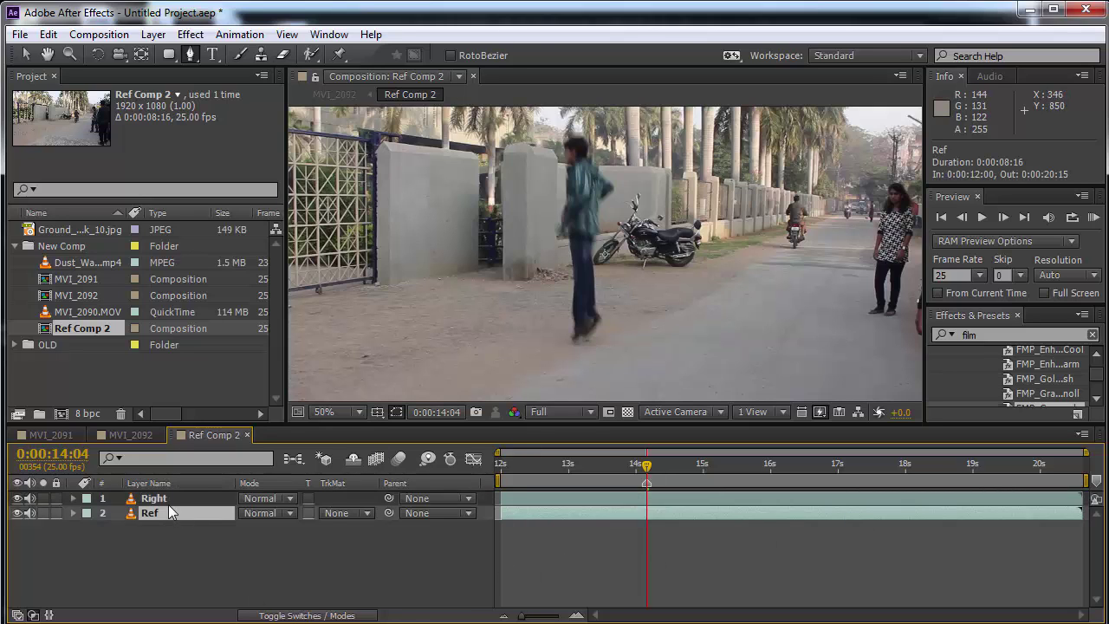
pyautogui.press('Return')
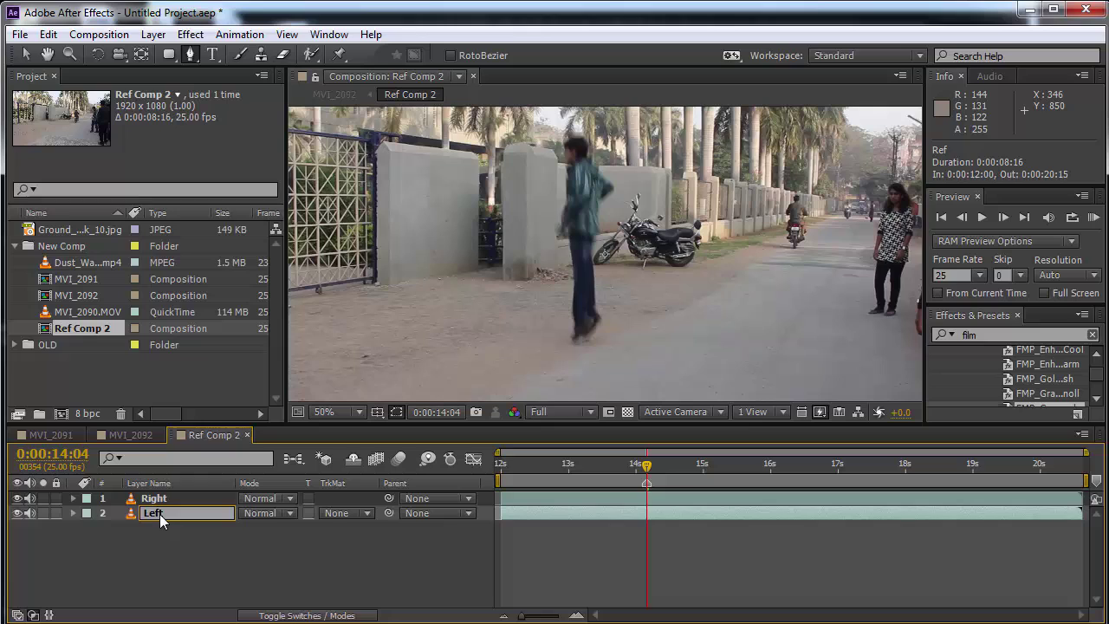
pyautogui.press('Return')
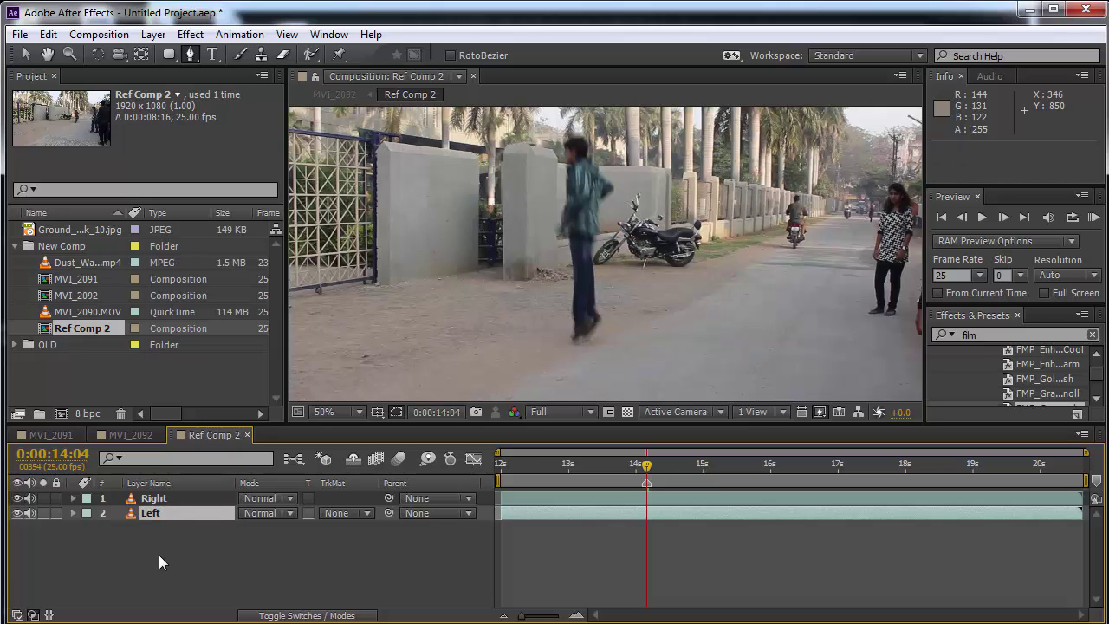
pyautogui.click(175, 498)
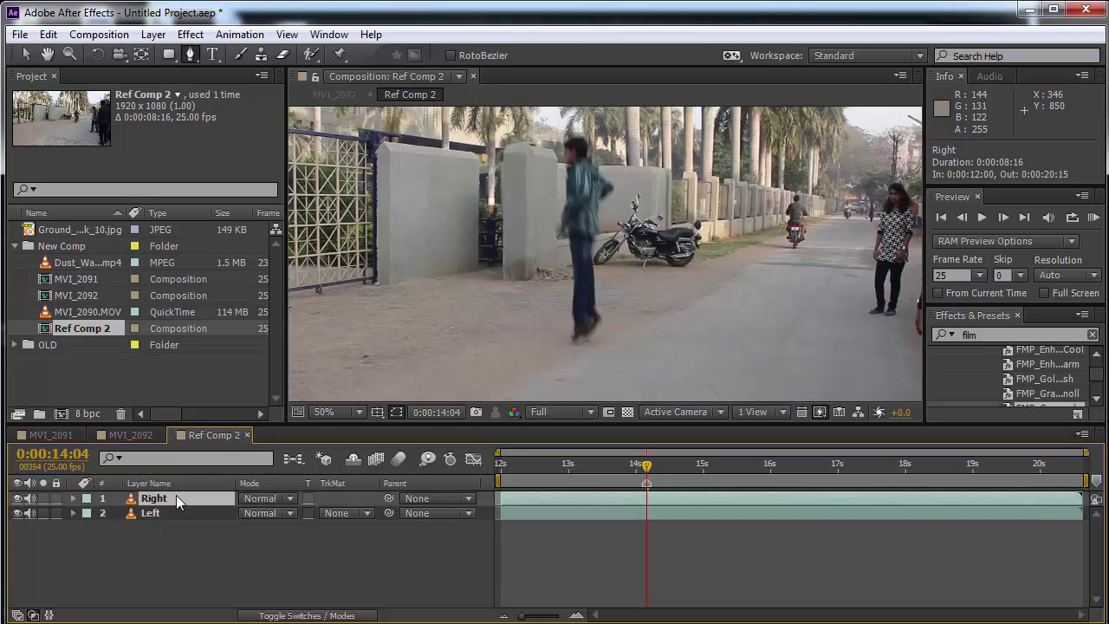
pyautogui.press(',')
pyautogui.press(',')
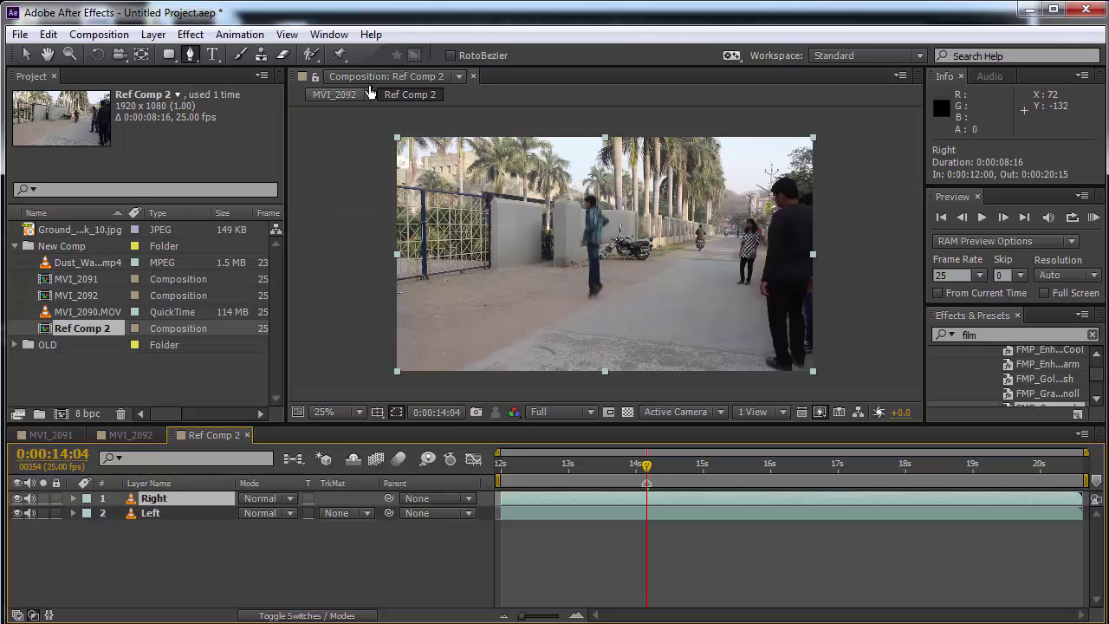
# Draw a closed Pen mask on Right covering the left half of the frame
pyautogui.click(611, 124)
pyautogui.click(604, 183)
pyautogui.click(614, 215)
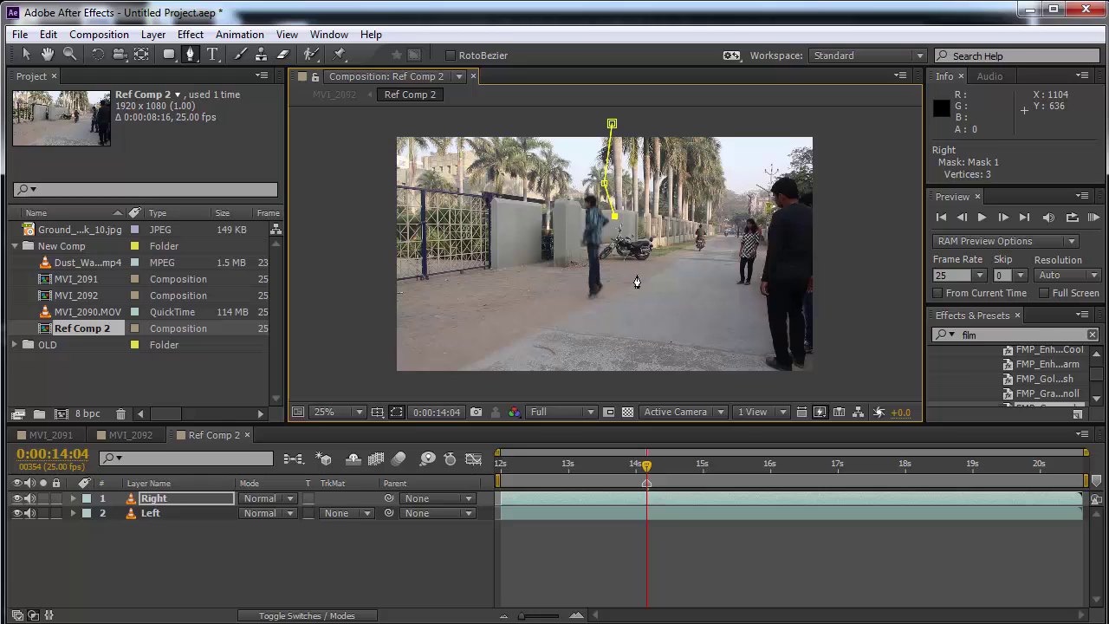
pyautogui.click(624, 276)
pyautogui.click(624, 329)
pyautogui.click(610, 378)
pyautogui.click(467, 391)
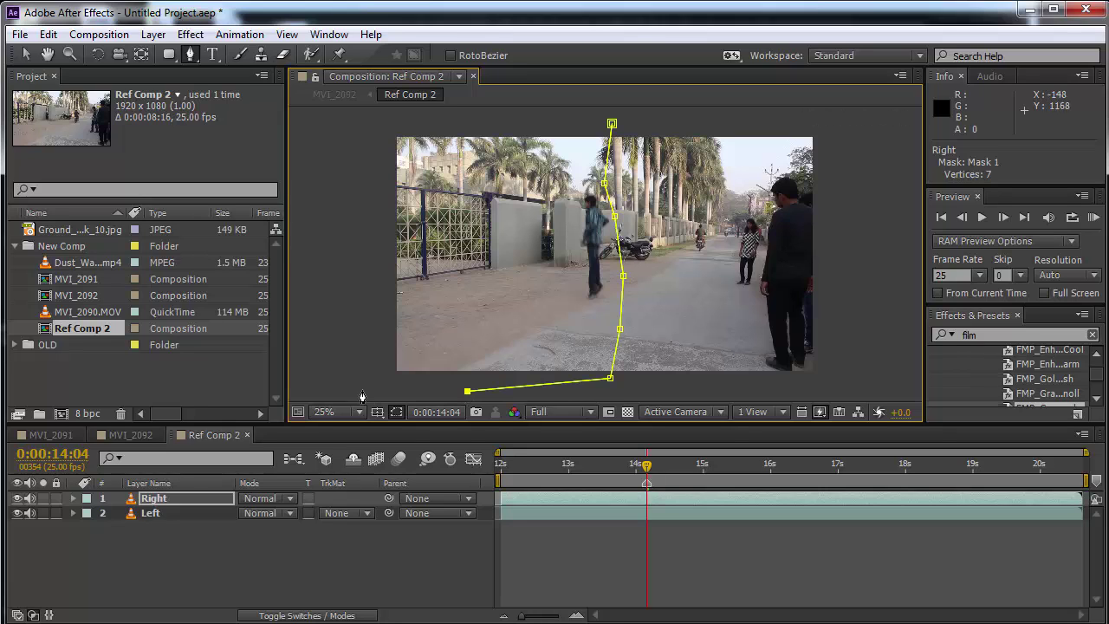
pyautogui.click(360, 388)
pyautogui.click(341, 276)
pyautogui.click(361, 148)
pyautogui.click(383, 126)
pyautogui.click(502, 125)
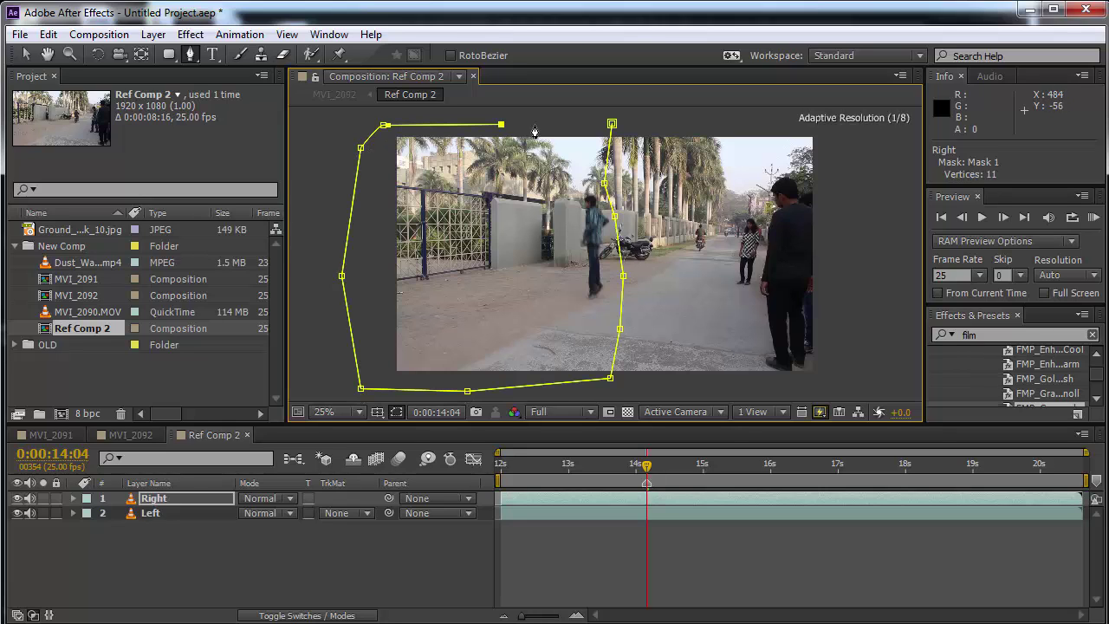
pyautogui.click(612, 124)
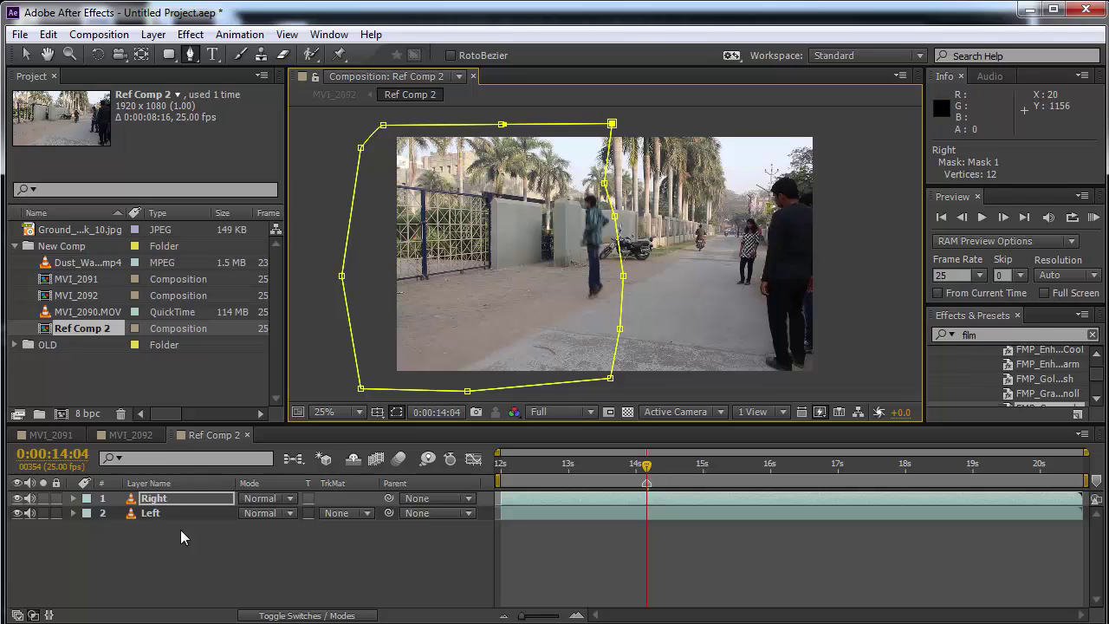
# Set Right's Mask 1 to Subtract with a 20-pixel feather
pyautogui.click(19, 513)
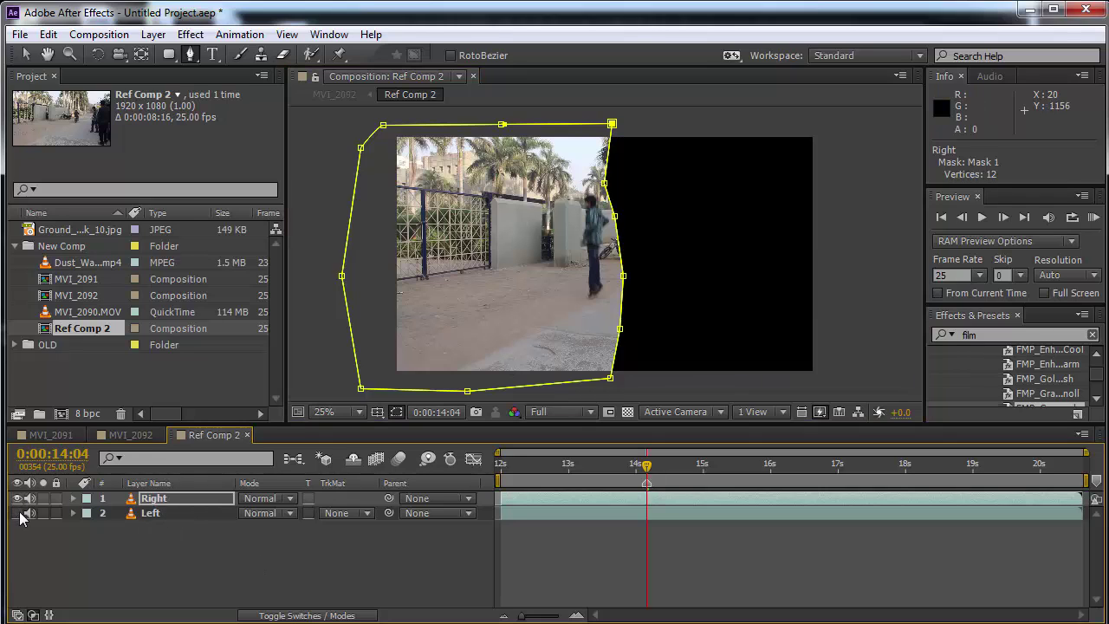
pyautogui.press('m')
pyautogui.press('m')
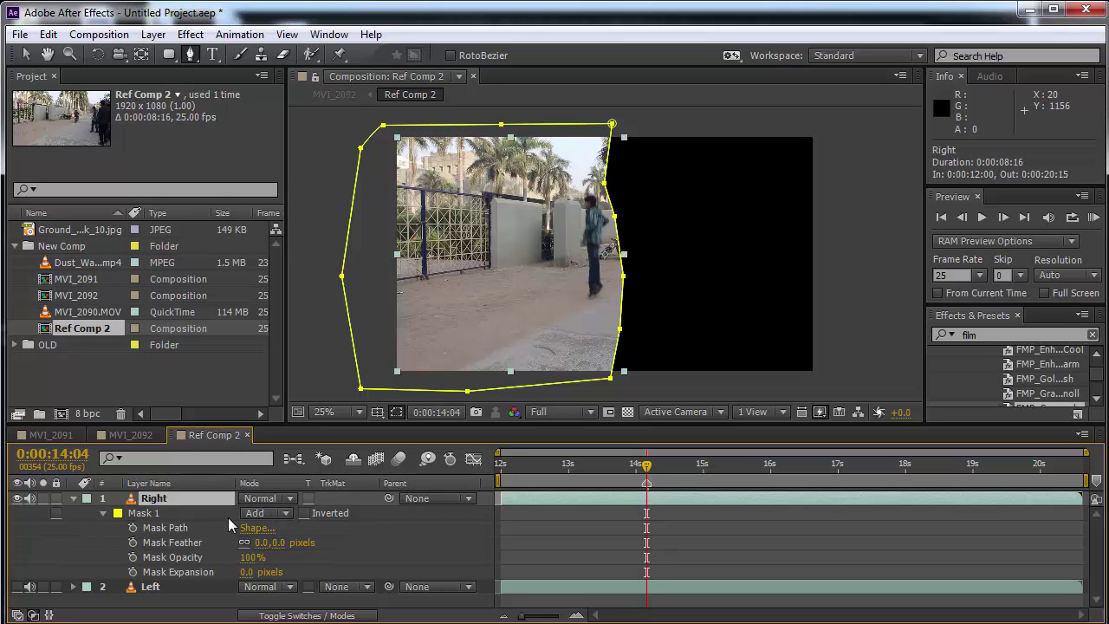
pyautogui.click(285, 514)
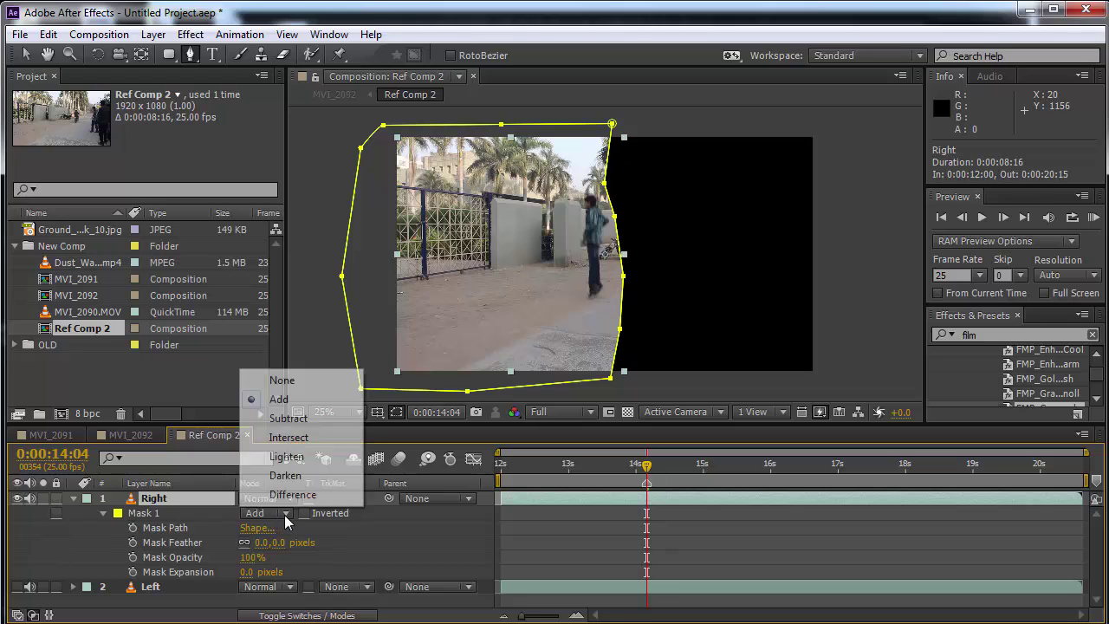
pyautogui.click(312, 421)
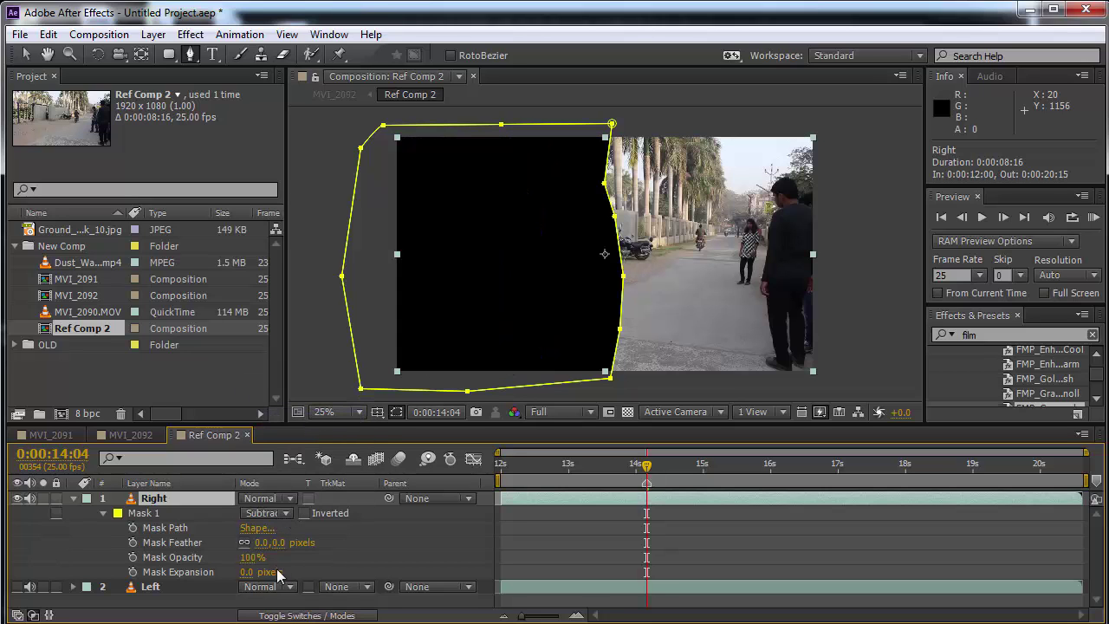
pyautogui.moveTo(280, 547); pyautogui.dragTo(293, 544)
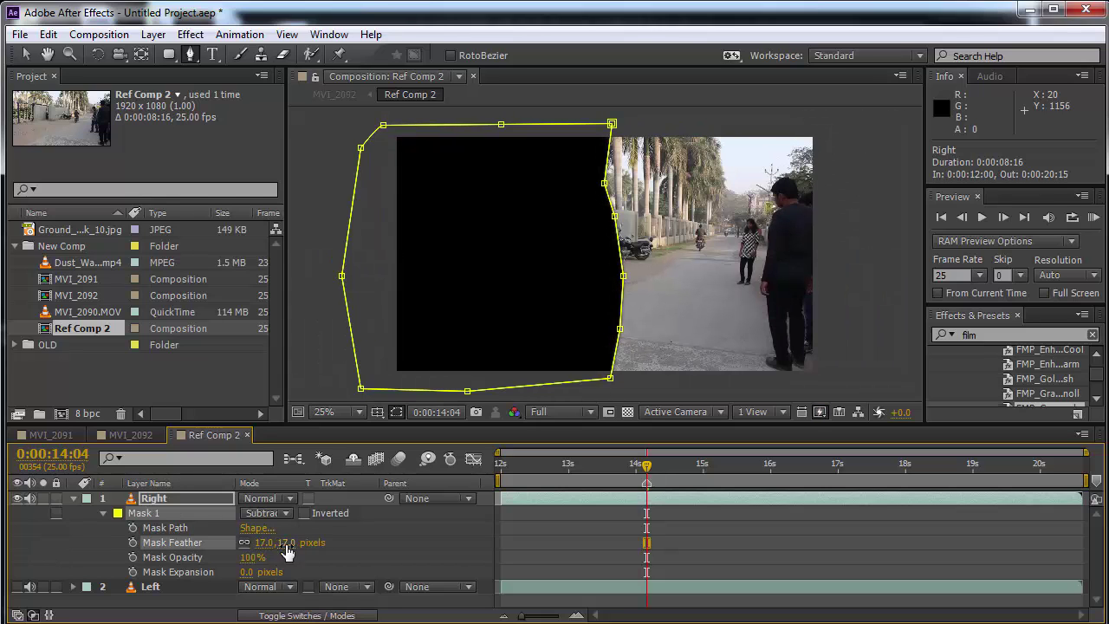
pyautogui.click(291, 543)
pyautogui.write('20')
pyautogui.press('Return')
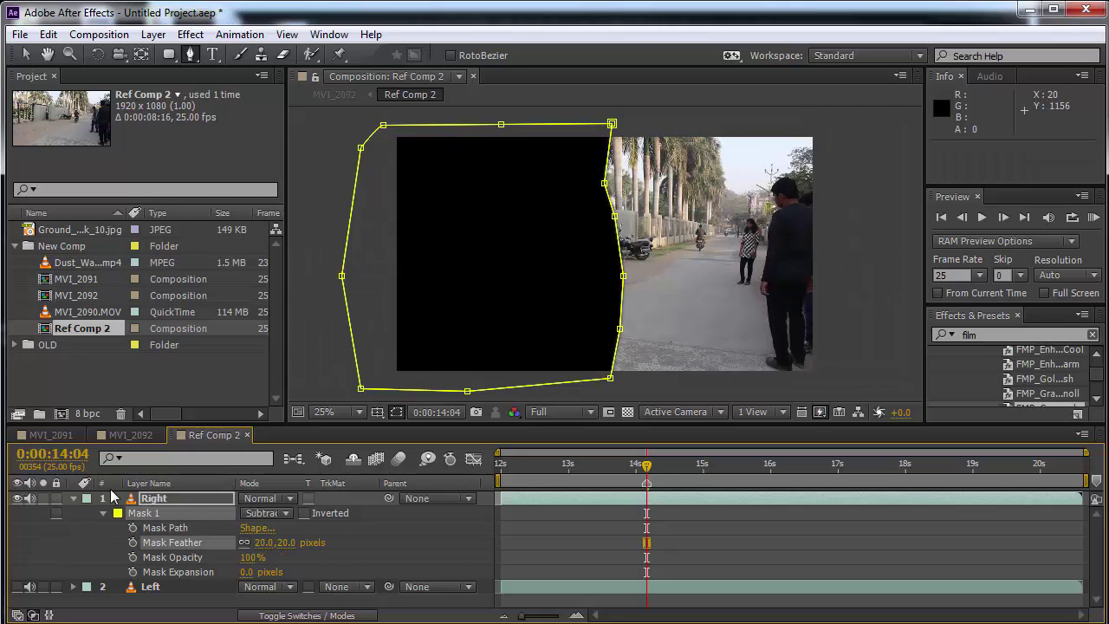
# Collapse Right's properties and make the Left layer visible again
pyautogui.click(73, 498)
pyautogui.click(395, 550)
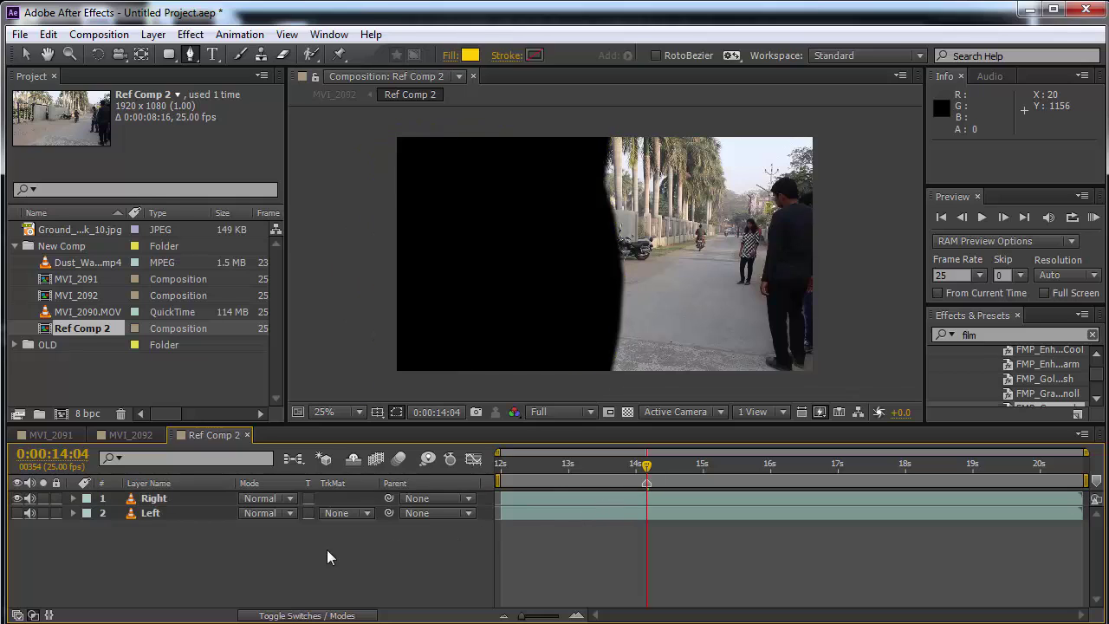
pyautogui.click(164, 514)
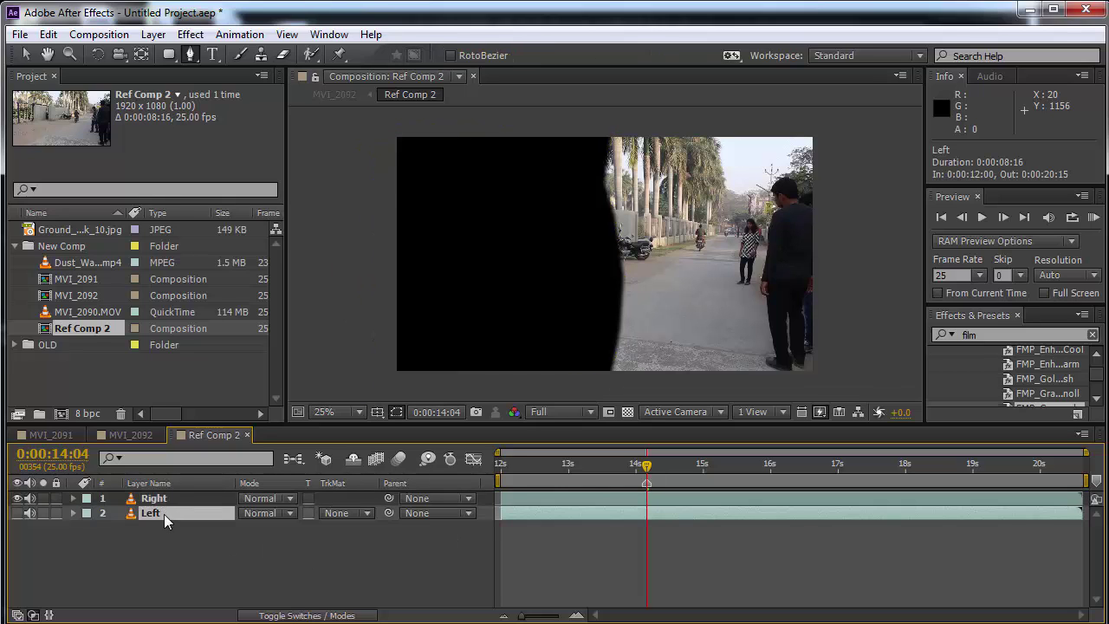
pyautogui.click(21, 513)
pyautogui.click(19, 513)
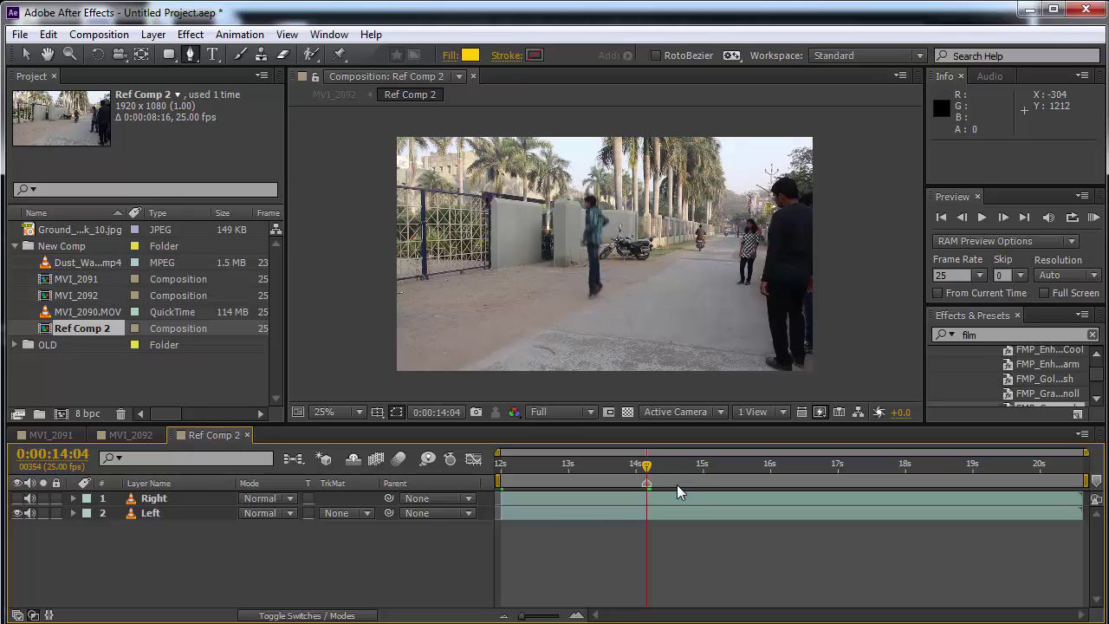
# Move to about 0:00:16:21 and freeze the Left layer on that frame
pyautogui.moveTo(648, 468); pyautogui.dragTo(813, 473)
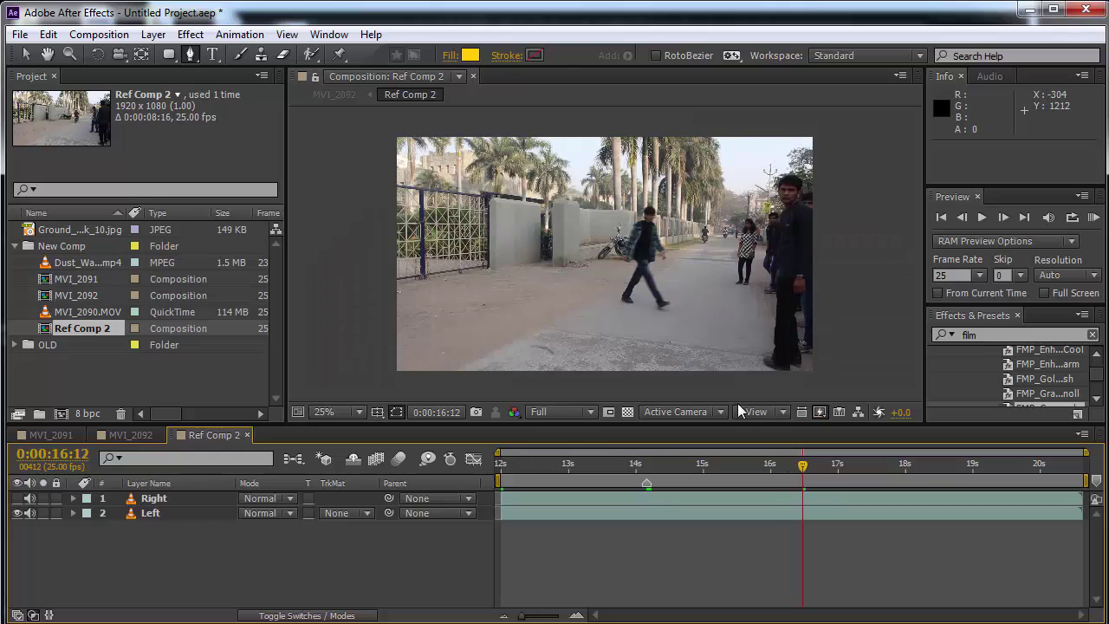
pyautogui.press('space')
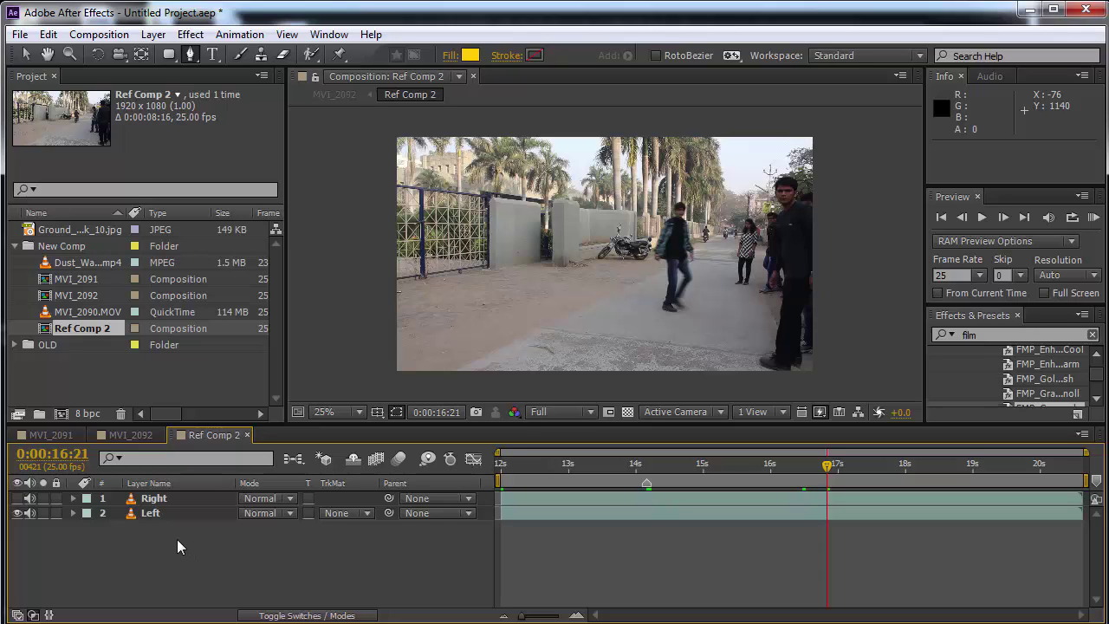
pyautogui.click(173, 515)
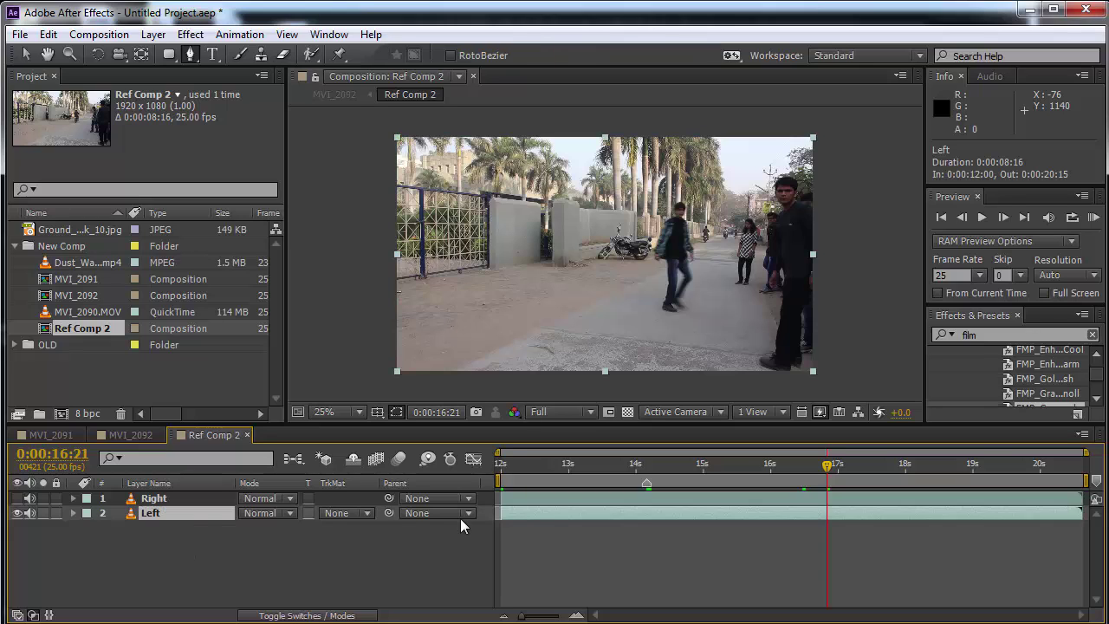
pyautogui.rightClick(570, 510)
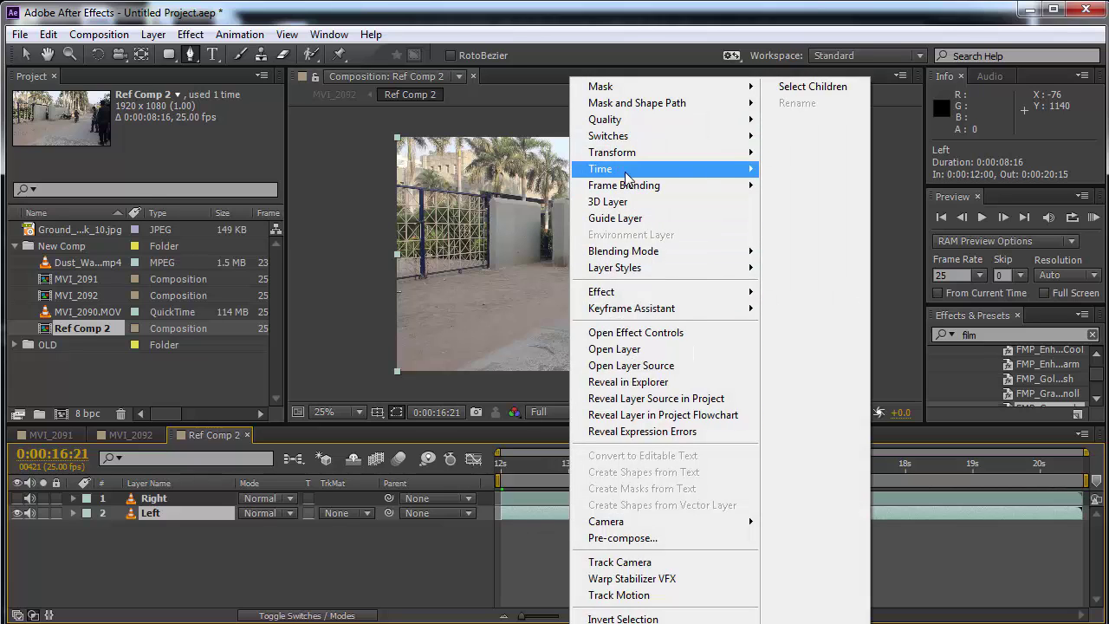
pyautogui.moveTo(627, 173)
pyautogui.click(857, 229)
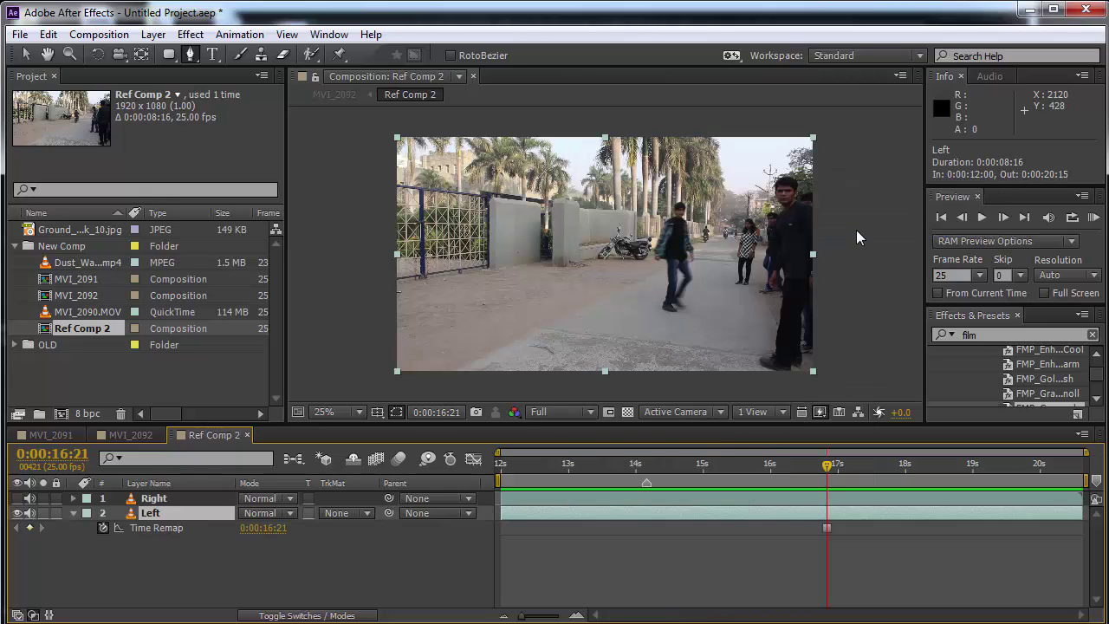
# Draw a closed 11-point mask on Left around the frame's left side
pyautogui.click(686, 128)
pyautogui.click(661, 183)
pyautogui.click(646, 231)
pyautogui.click(644, 292)
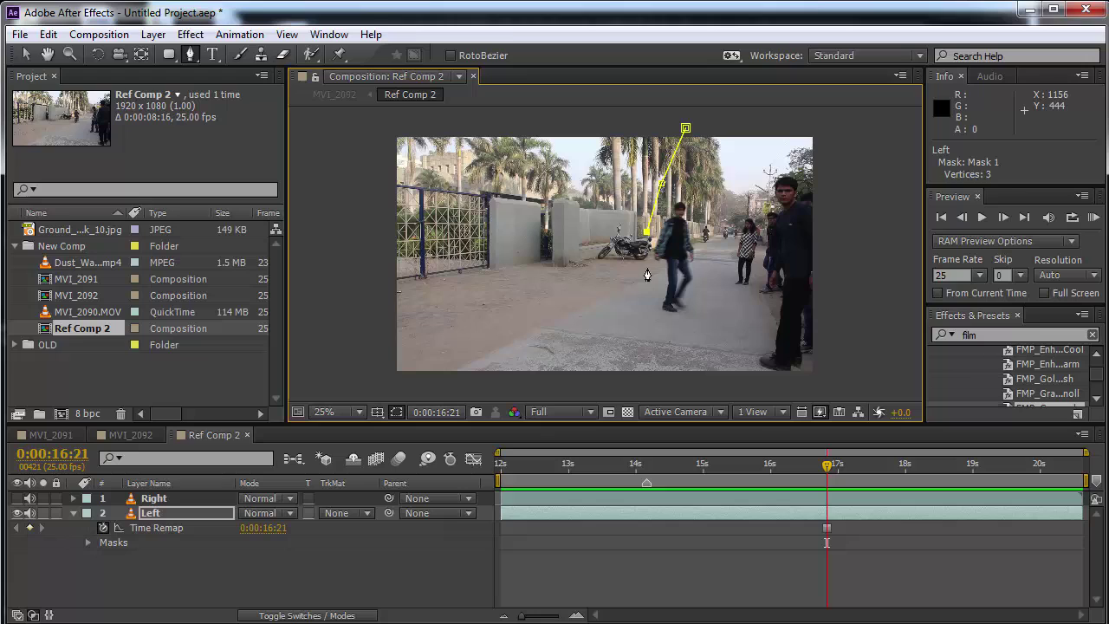
pyautogui.click(667, 351)
pyautogui.click(672, 389)
pyautogui.click(374, 388)
pyautogui.click(347, 312)
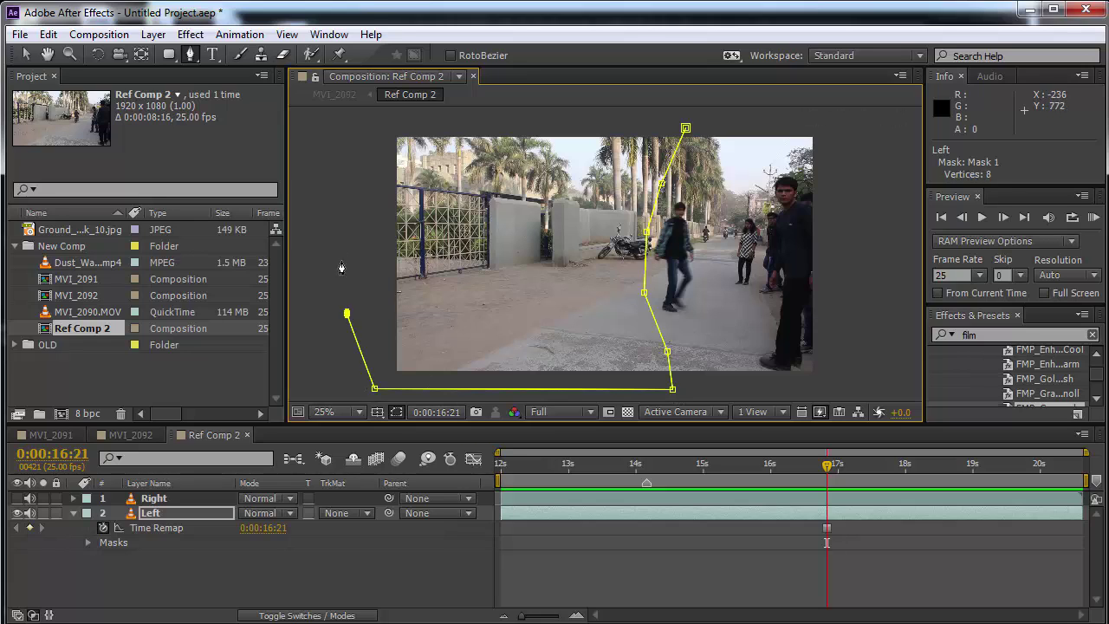
pyautogui.click(335, 221)
pyautogui.click(356, 141)
pyautogui.click(408, 113)
pyautogui.click(685, 128)
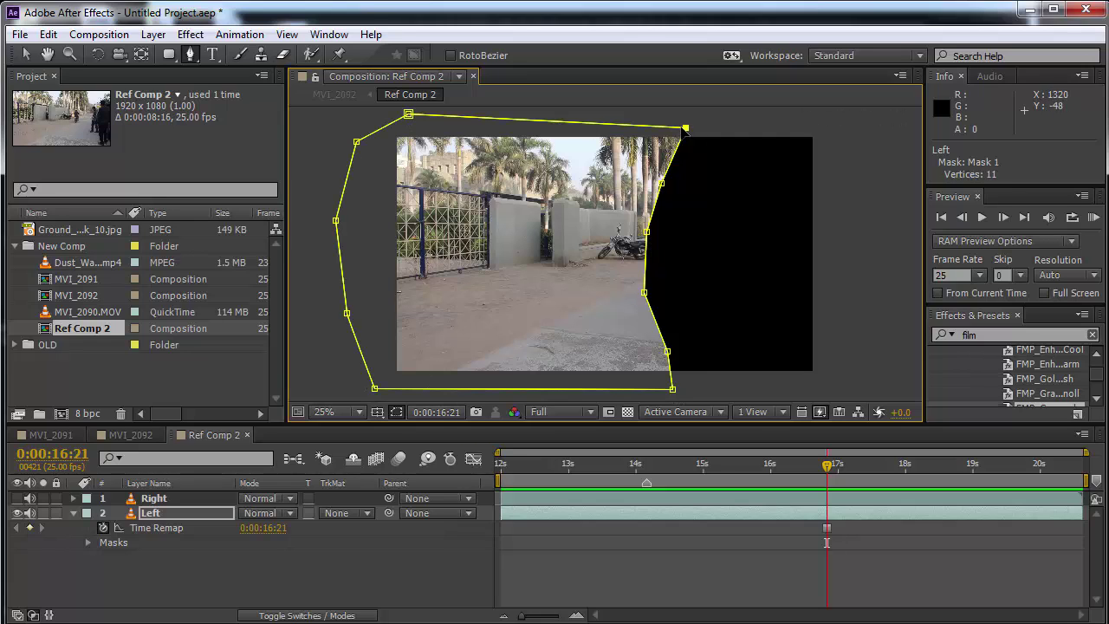
# Set the Left layer's Mask Feather to 20 pixels
pyautogui.click(202, 539)
pyautogui.press('u')
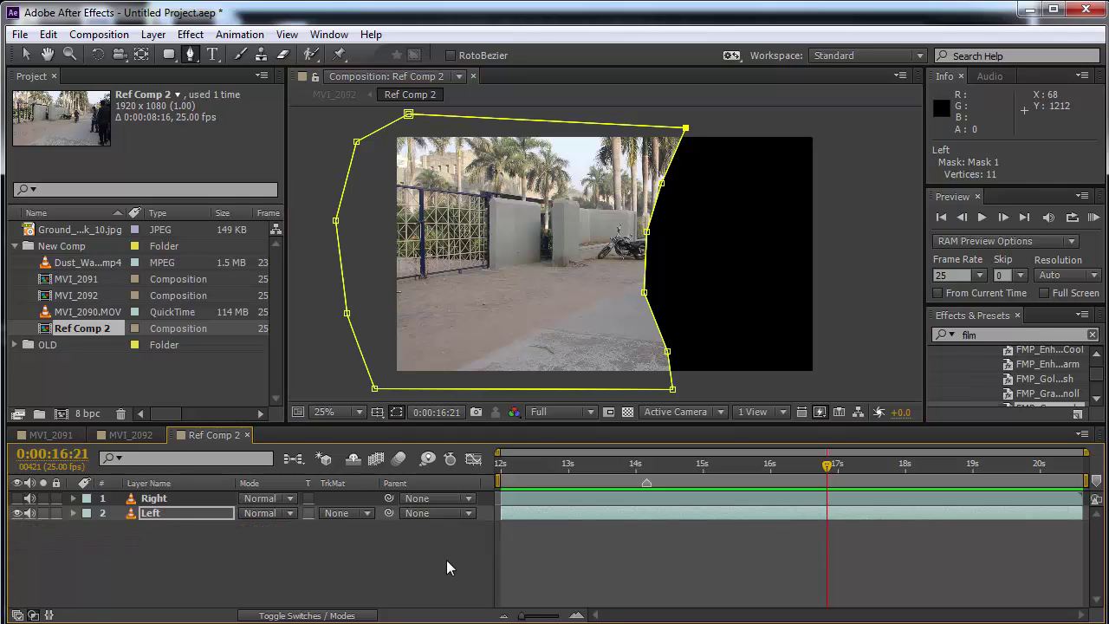
pyautogui.press('f')
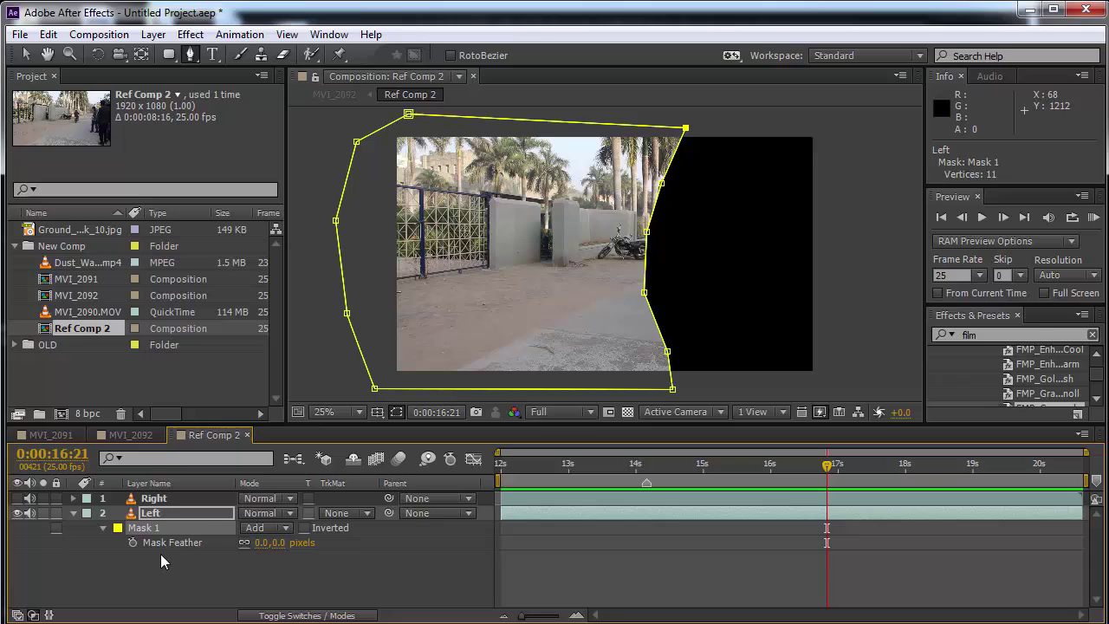
pyautogui.click(277, 543)
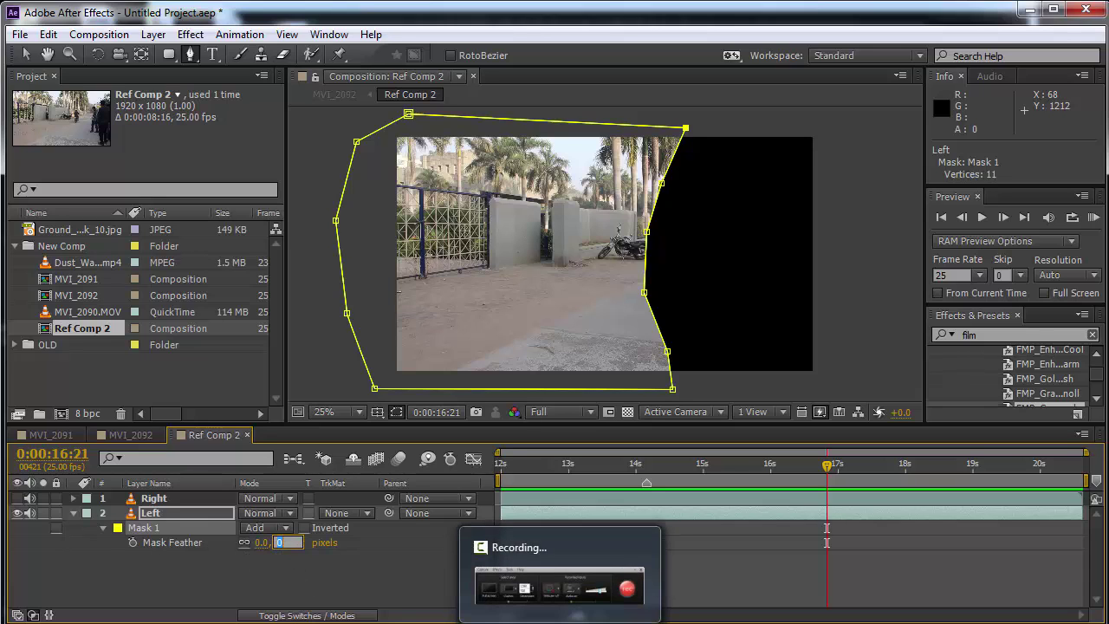
pyautogui.write('20')
pyautogui.press('Return')
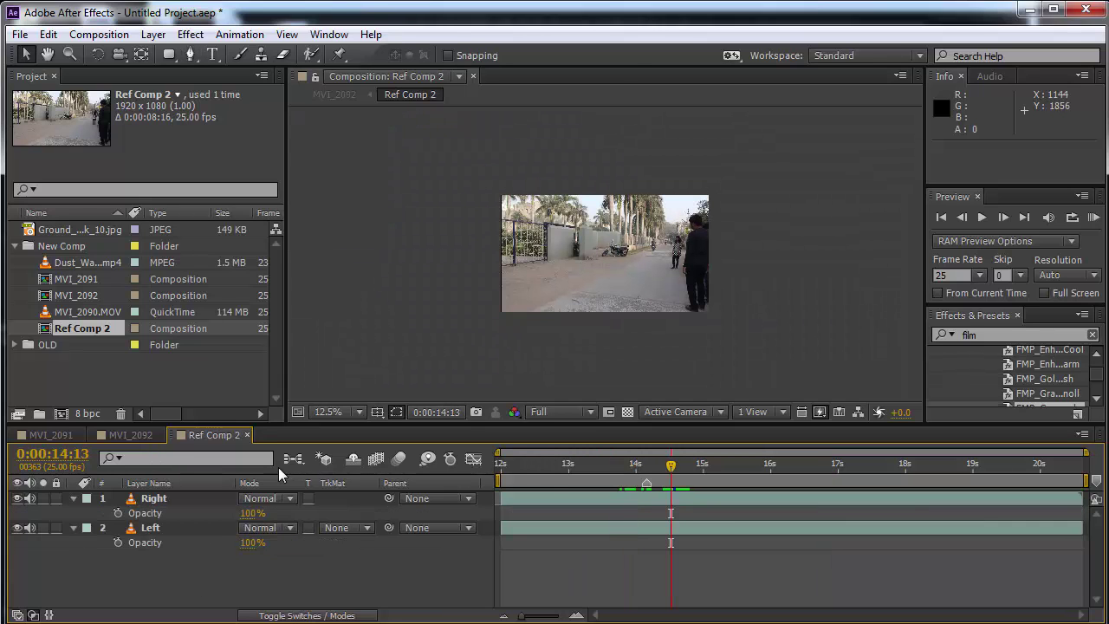
# Switch to the MVI_2092 composition, select Ref 3 and zoom the viewer to 100%
pyautogui.click(132, 440)
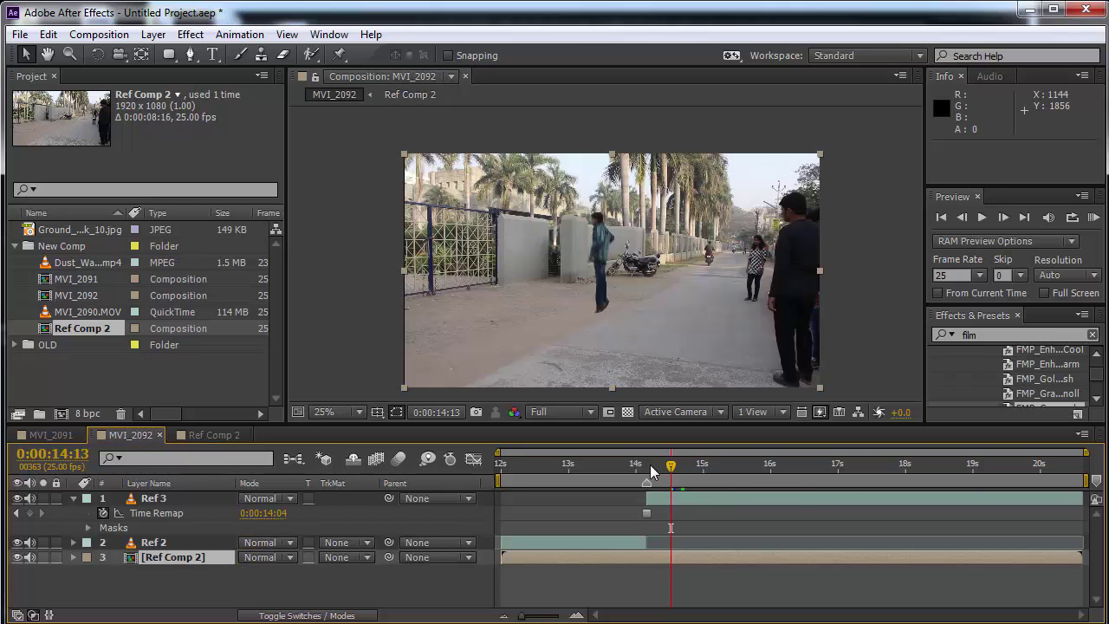
pyautogui.click(174, 499)
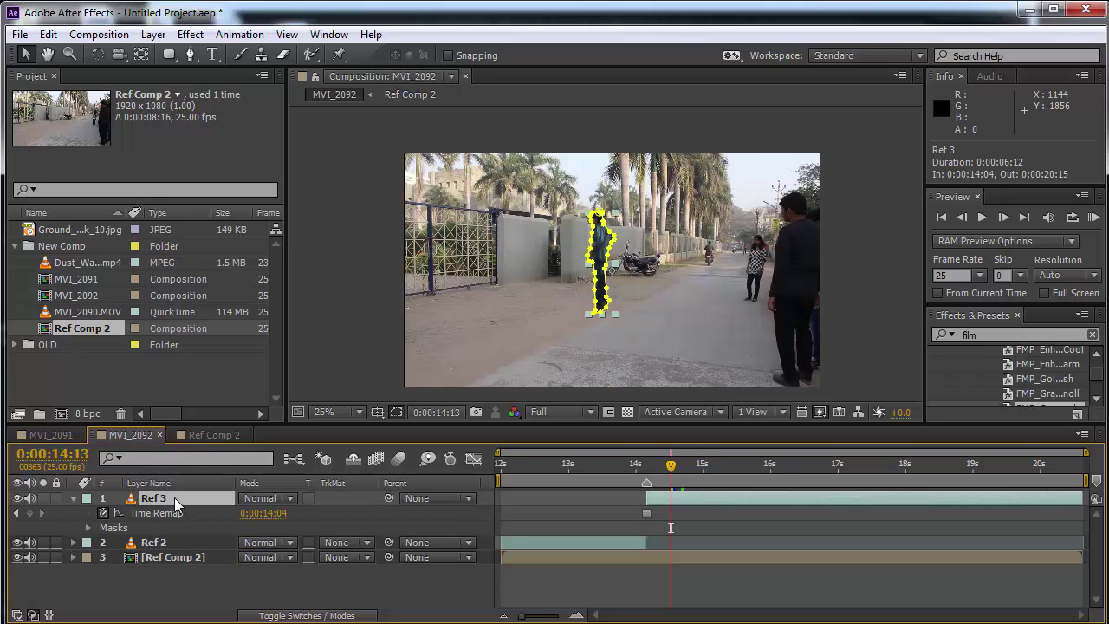
pyautogui.press('/')
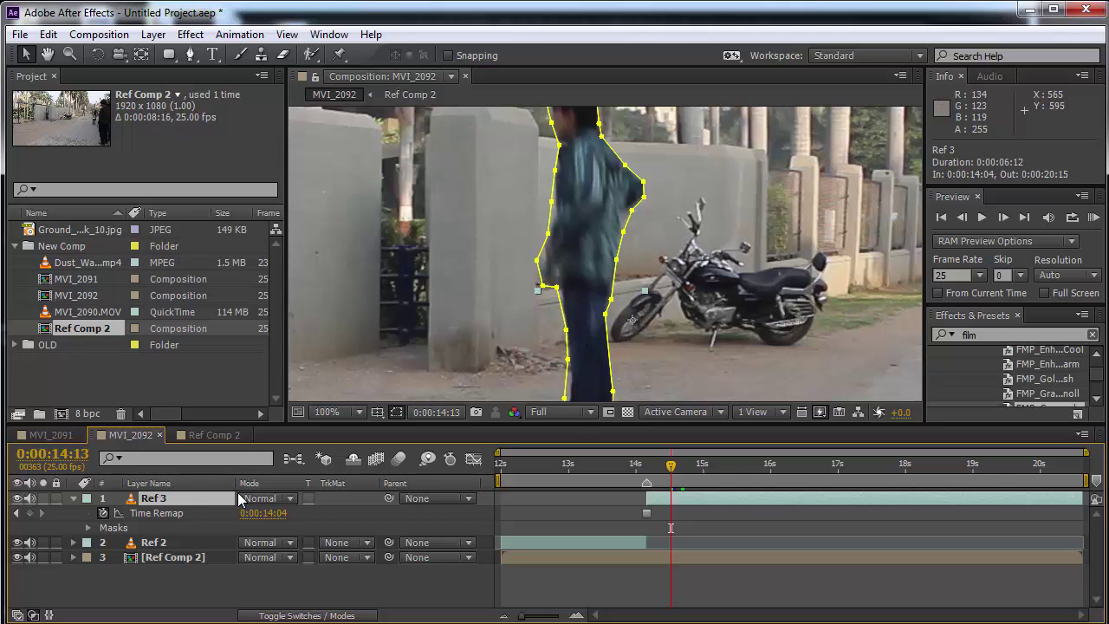
# Feather Ref 3's Mask 1 by 5 pixels, collapse the mask properties and move to 14:14
pyautogui.press('m')
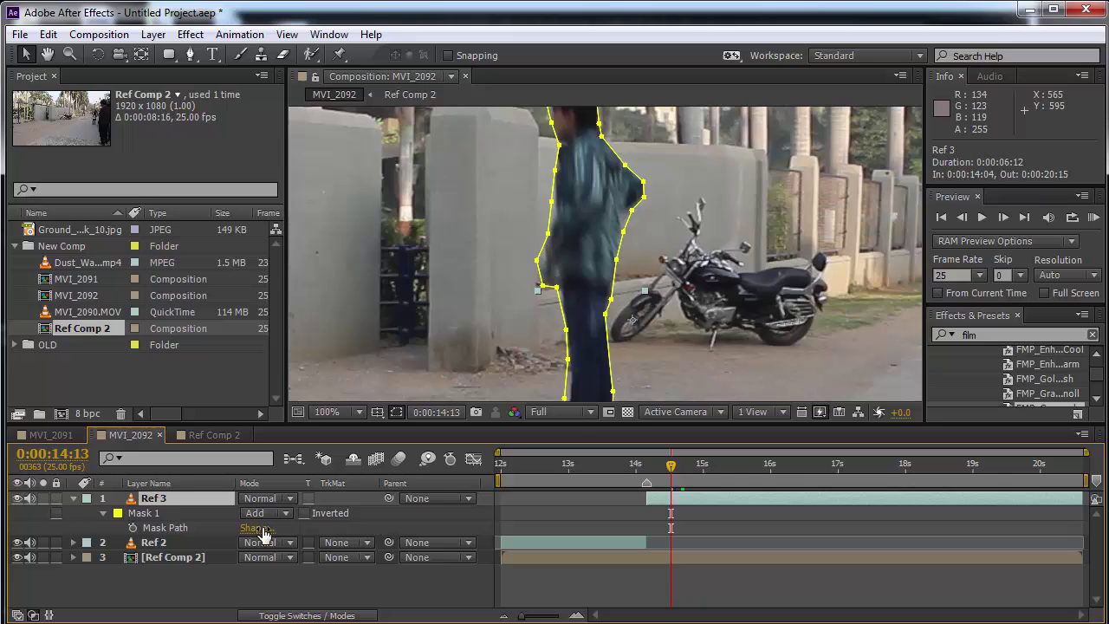
pyautogui.click(102, 515)
pyautogui.click(102, 515)
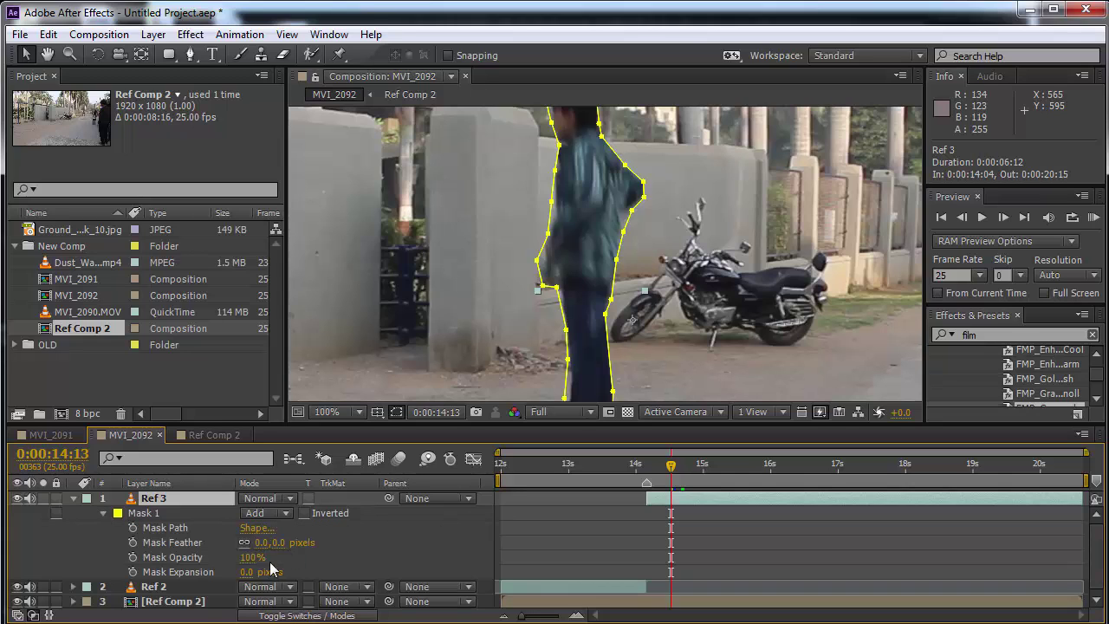
pyautogui.click(281, 542)
pyautogui.write('5')
pyautogui.press('Return')
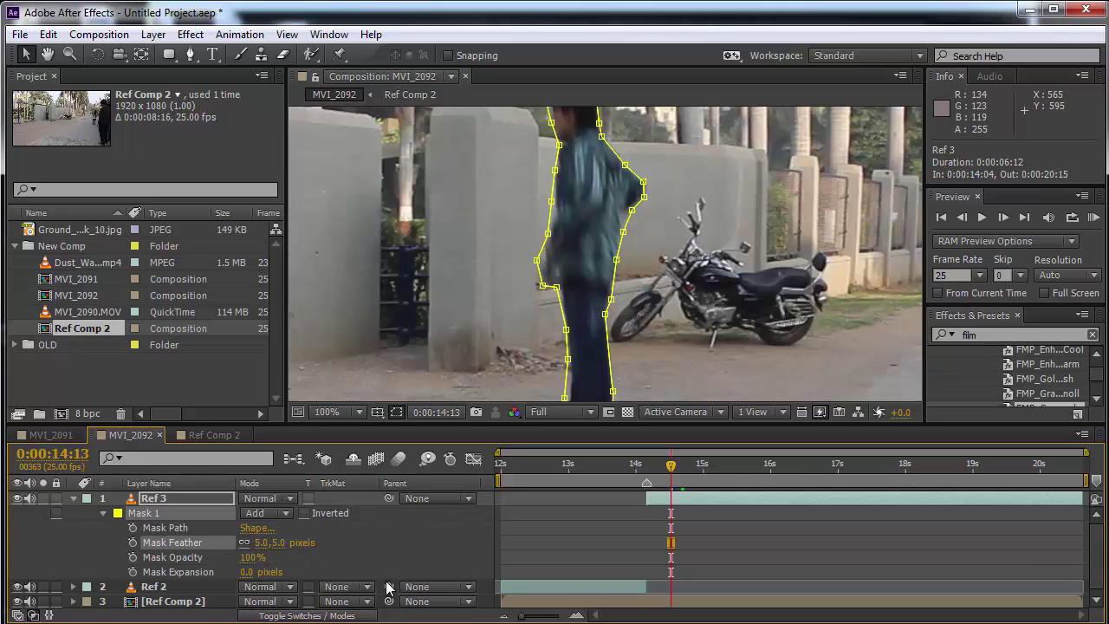
pyautogui.click(72, 499)
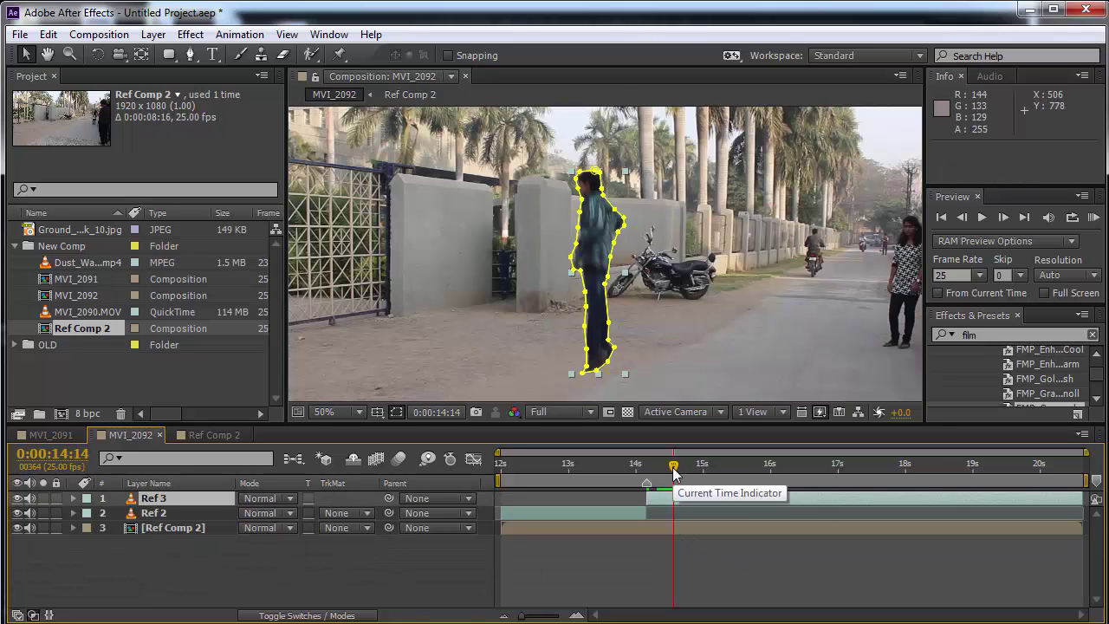
pyautogui.click(674, 466)
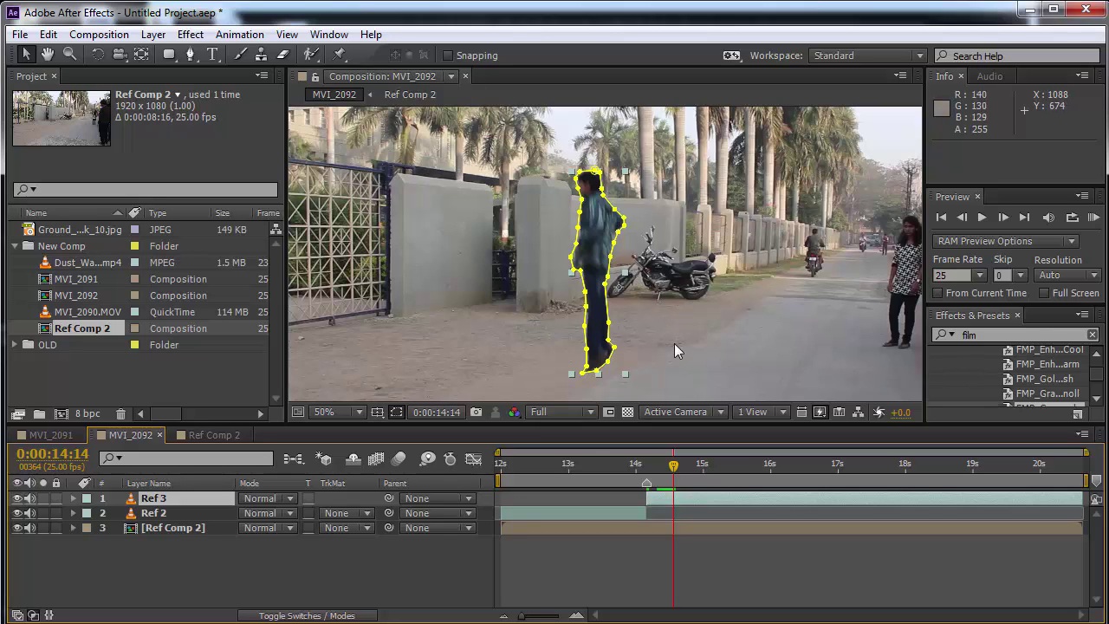
# Keyframe Ref 3's Position at 14:04 and at 14:09 with the figure raised upward
pyautogui.click(149, 483)
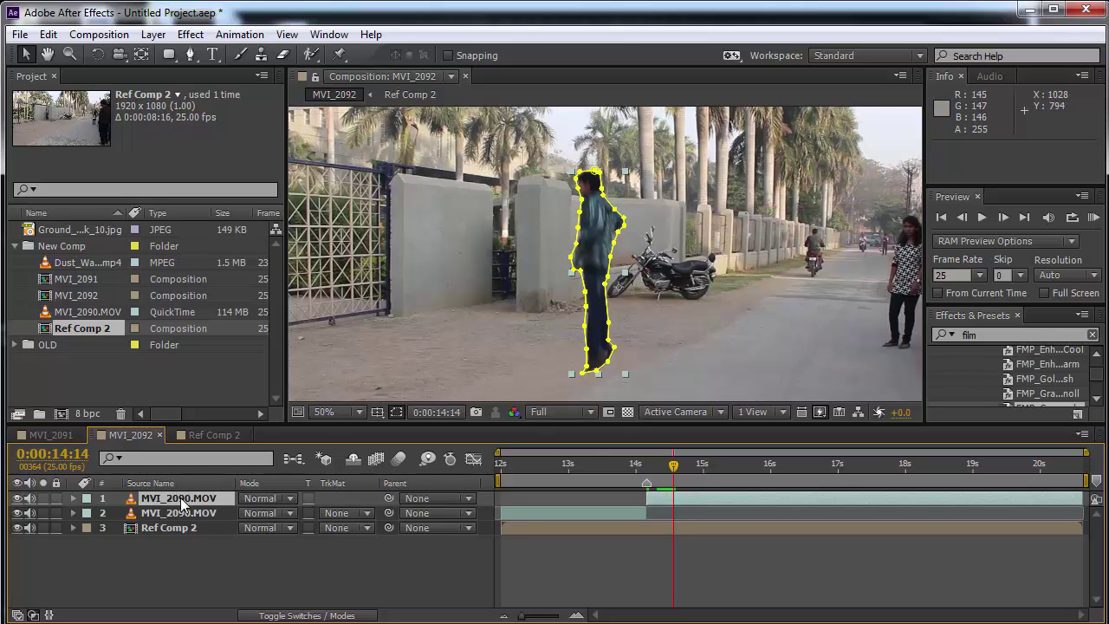
pyautogui.click(172, 483)
pyautogui.press('p')
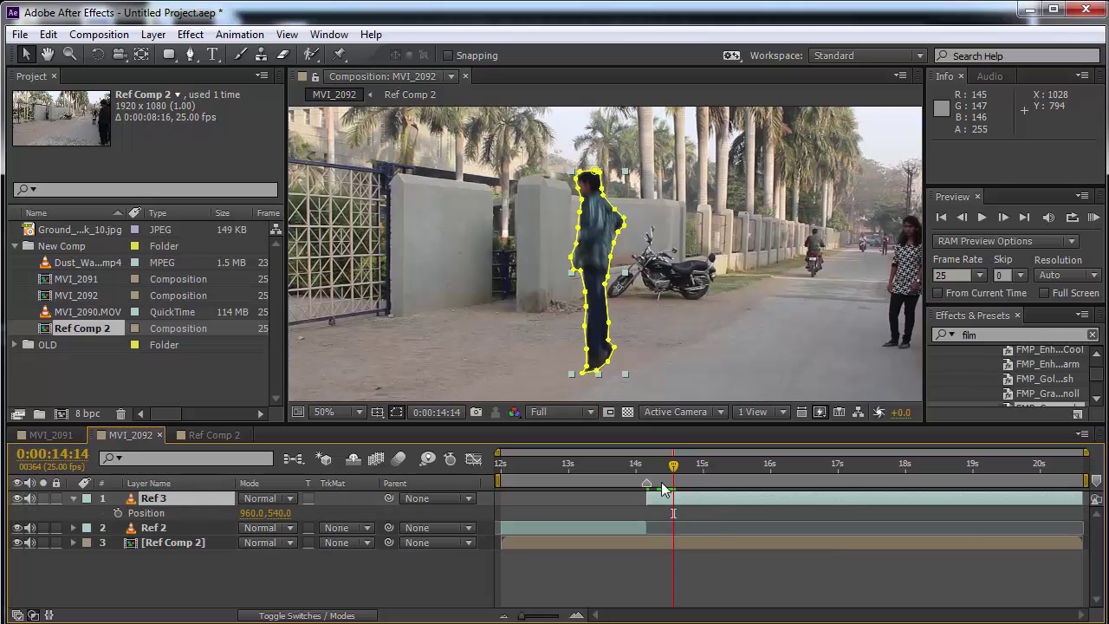
pyautogui.moveTo(675, 472); pyautogui.dragTo(647, 474)
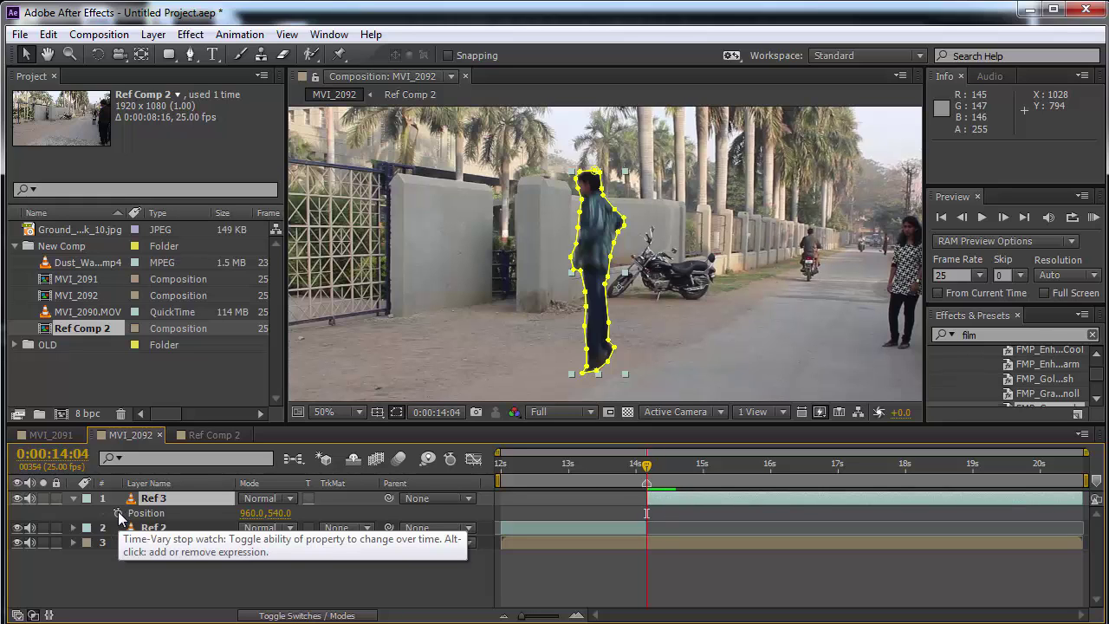
pyautogui.click(118, 512)
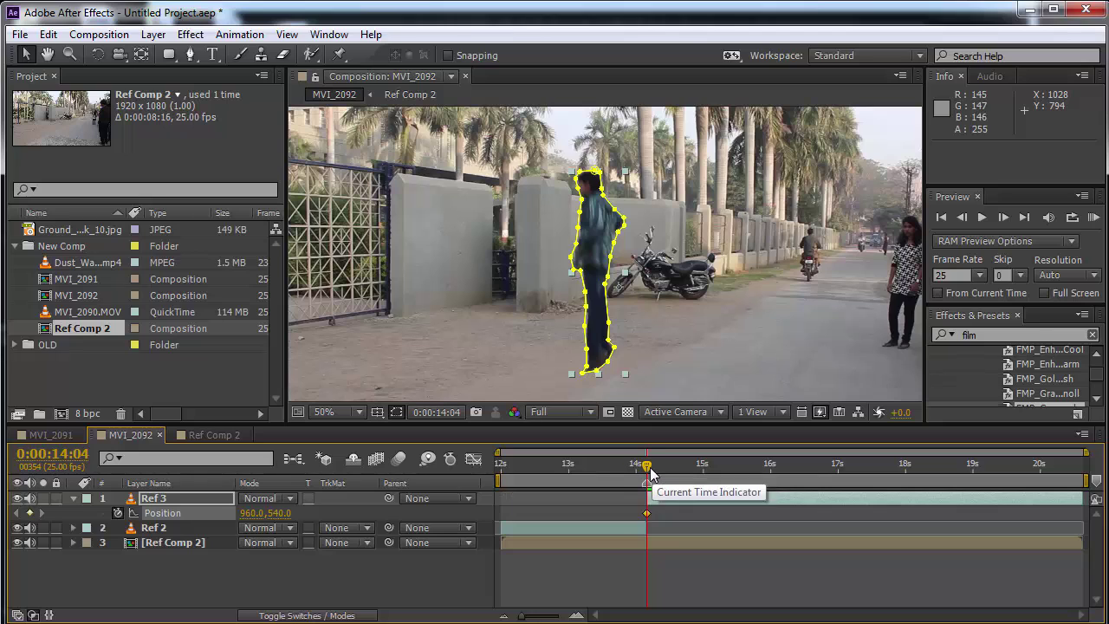
pyautogui.moveTo(648, 468); pyautogui.dragTo(665, 475)
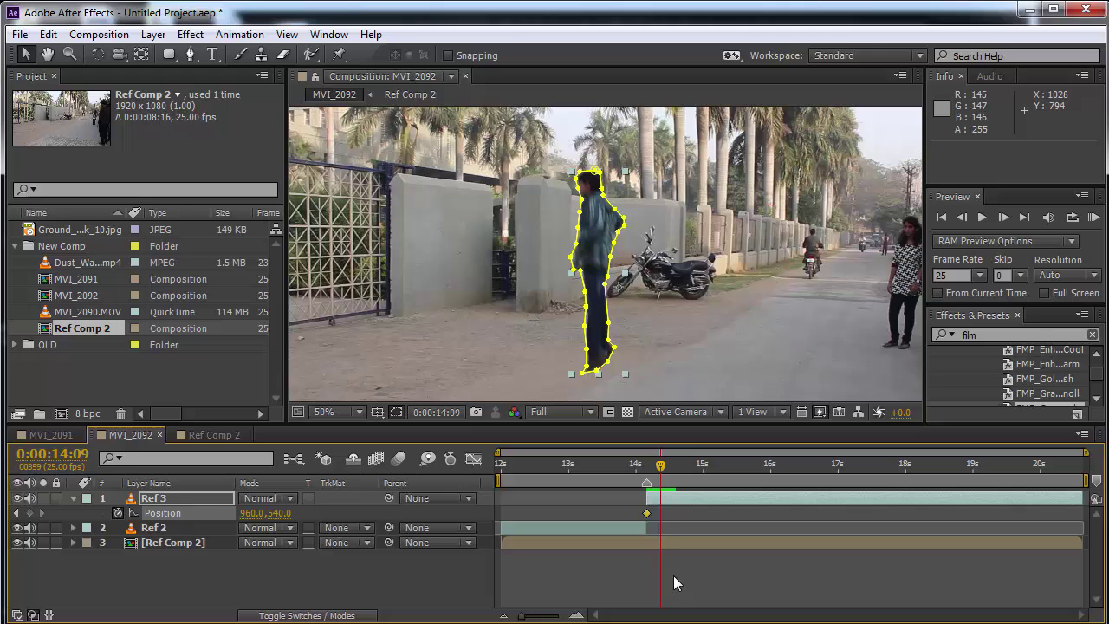
pyautogui.moveTo(279, 513); pyautogui.dragTo(192, 503)
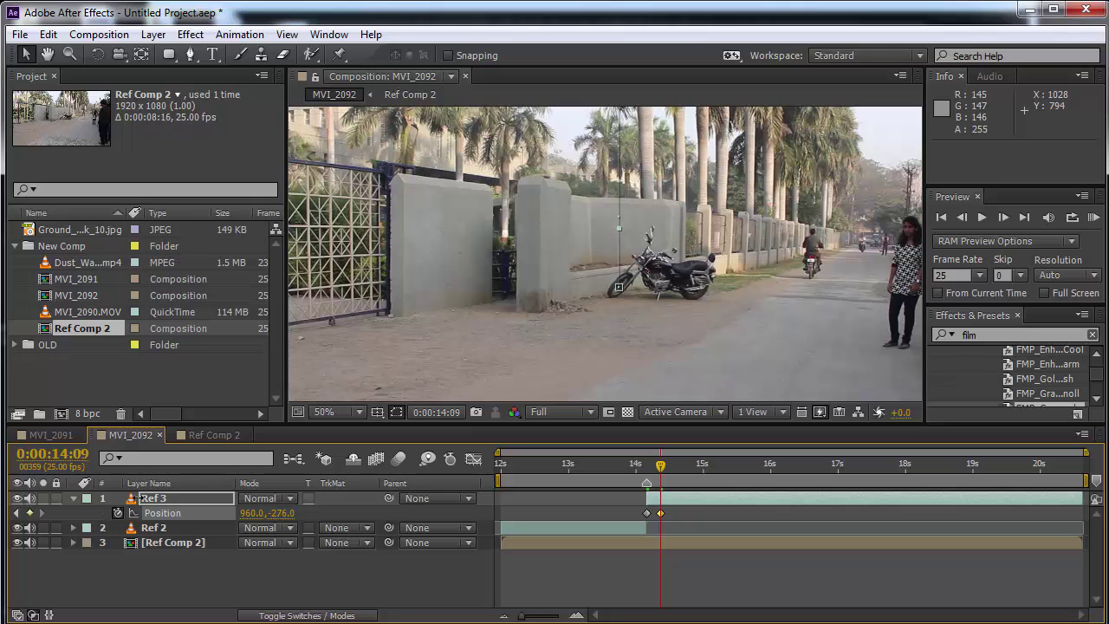
pyautogui.moveTo(661, 472); pyautogui.dragTo(653, 474)
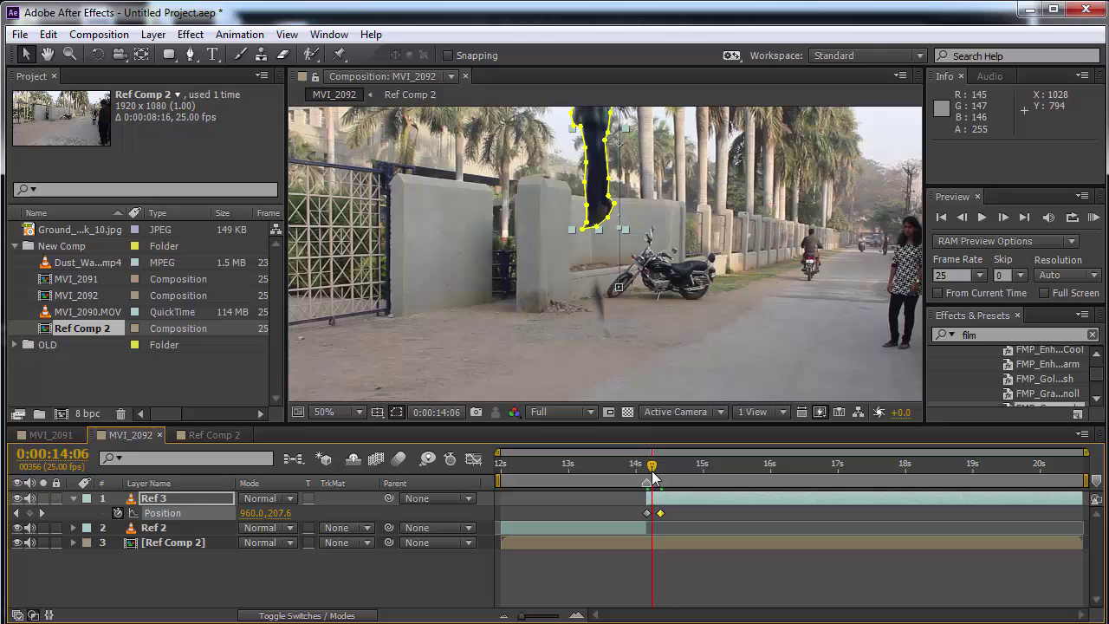
# In Ref Comp 2, move the mask vertex to straighten the edge near the motorcycle
pyautogui.click(214, 434)
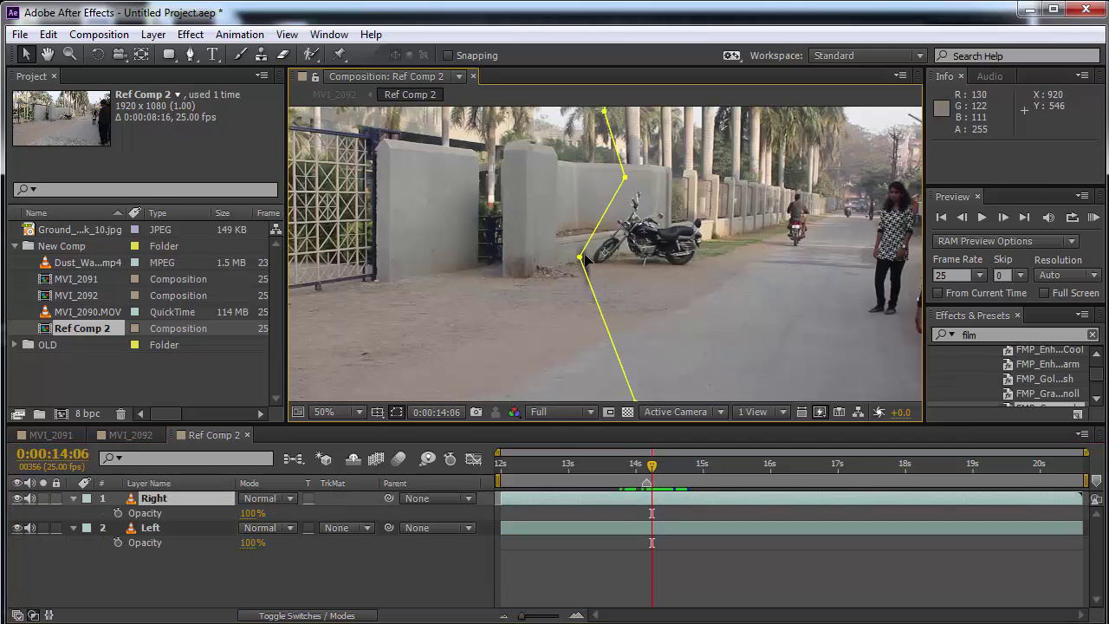
pyautogui.moveTo(580, 257); pyautogui.dragTo(617, 257)
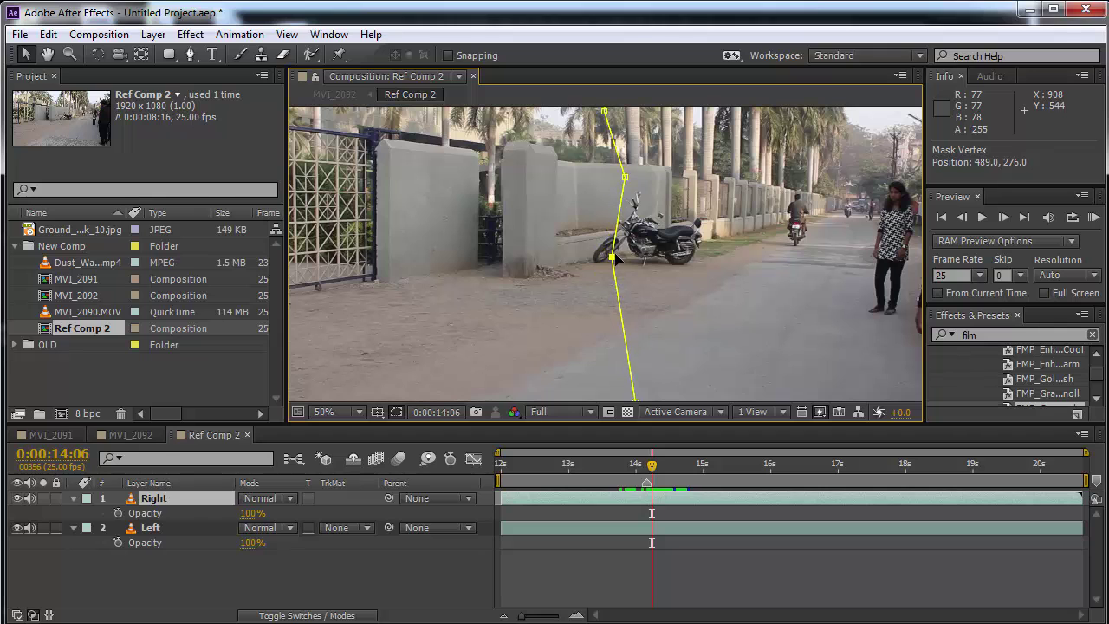
pyautogui.click(153, 435)
pyautogui.moveTo(664, 463); pyautogui.dragTo(641, 462)
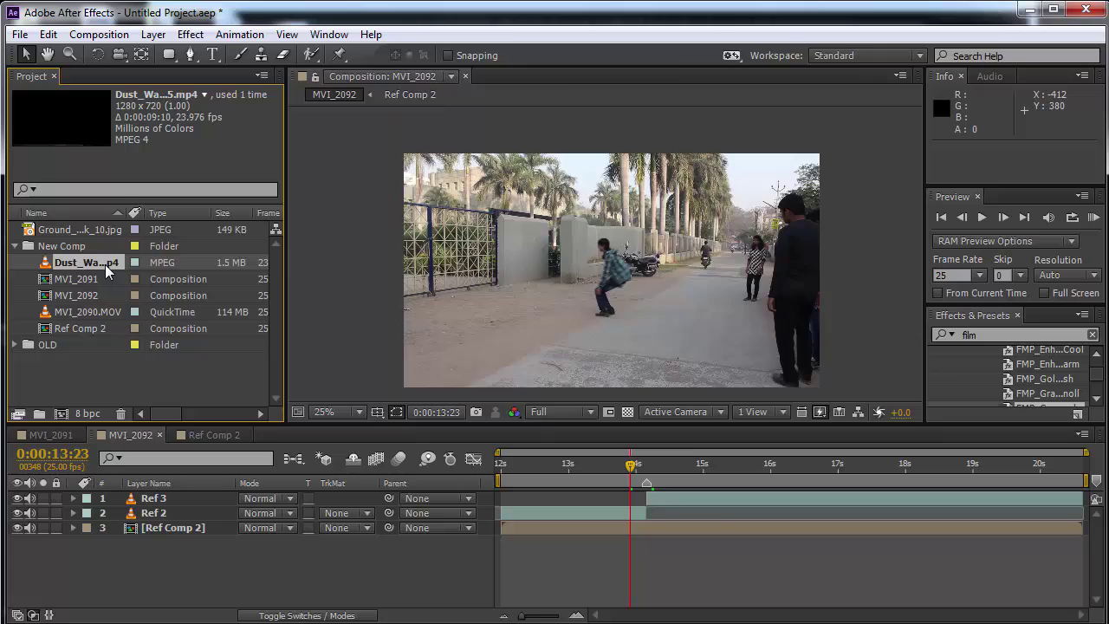
# Preview Dust_Wave_05.mp4 and add it to the MVI_2092 composition as layer 2
pyautogui.doubleClick(106, 265)
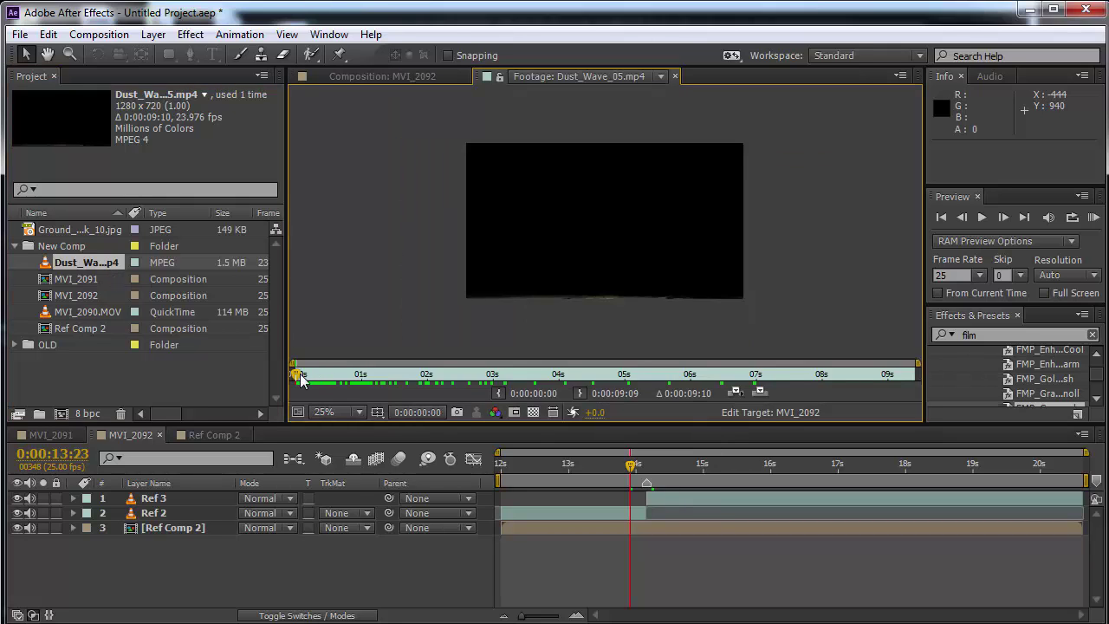
pyautogui.moveTo(301, 376); pyautogui.dragTo(908, 378)
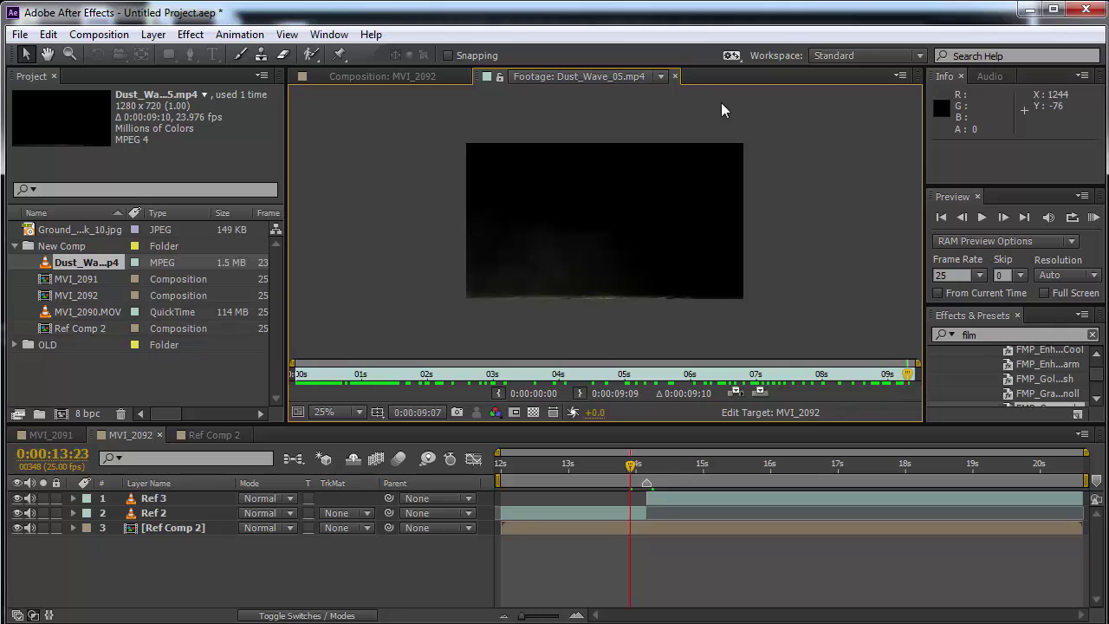
pyautogui.click(675, 77)
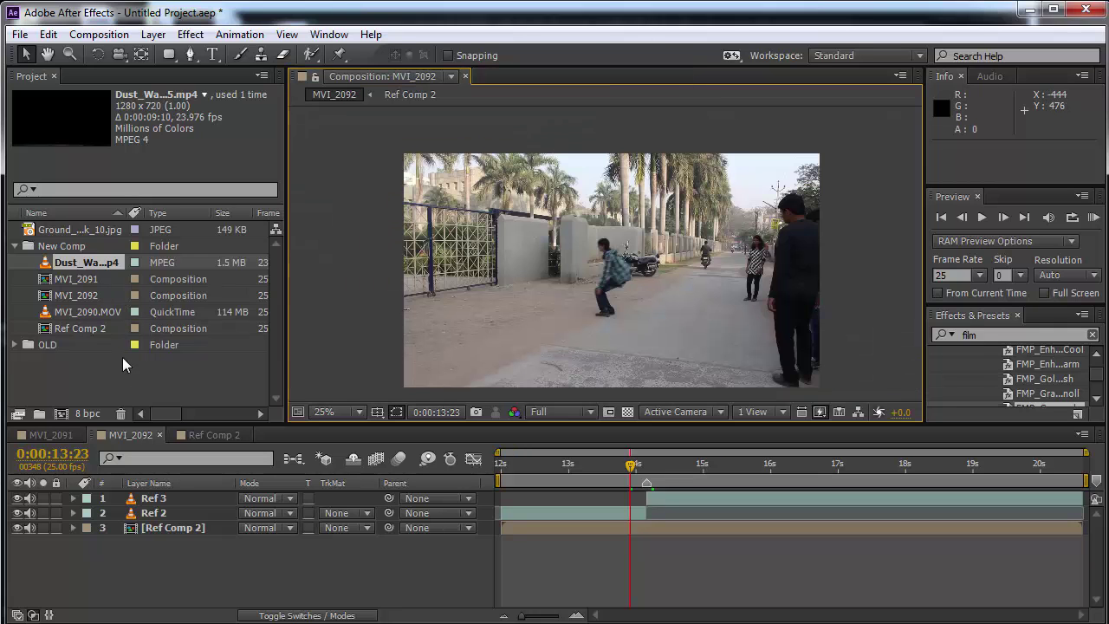
pyautogui.moveTo(80, 261); pyautogui.dragTo(168, 503)
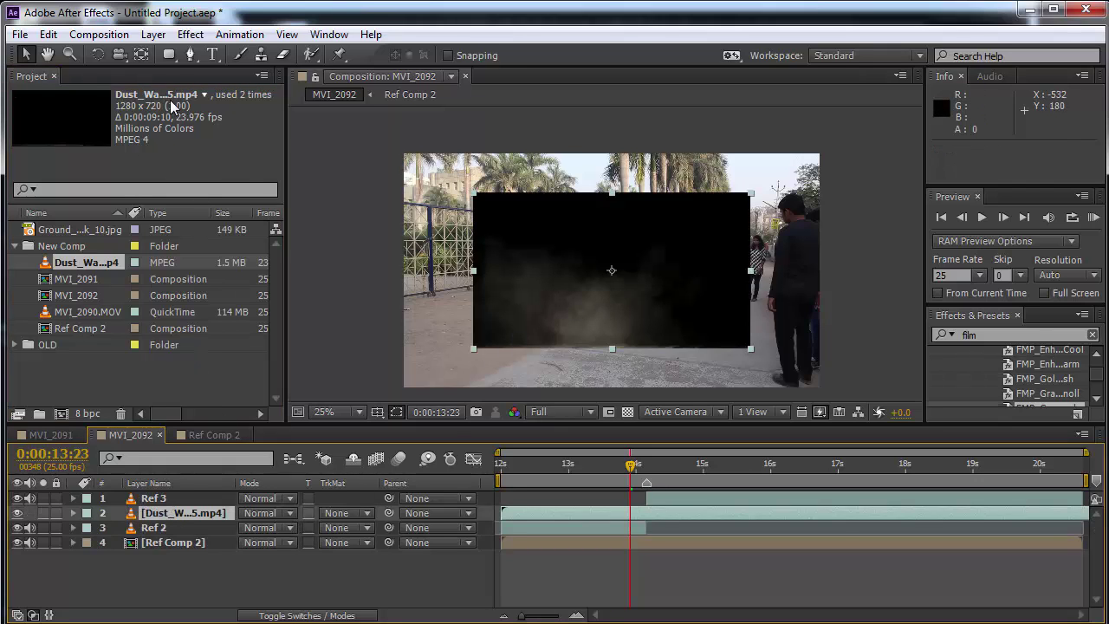
# Mask the dust layer with a central rectangle feathered to 103 px and blend it in Screen mode
pyautogui.click(169, 54)
pyautogui.moveTo(487, 205); pyautogui.dragTo(730, 325)
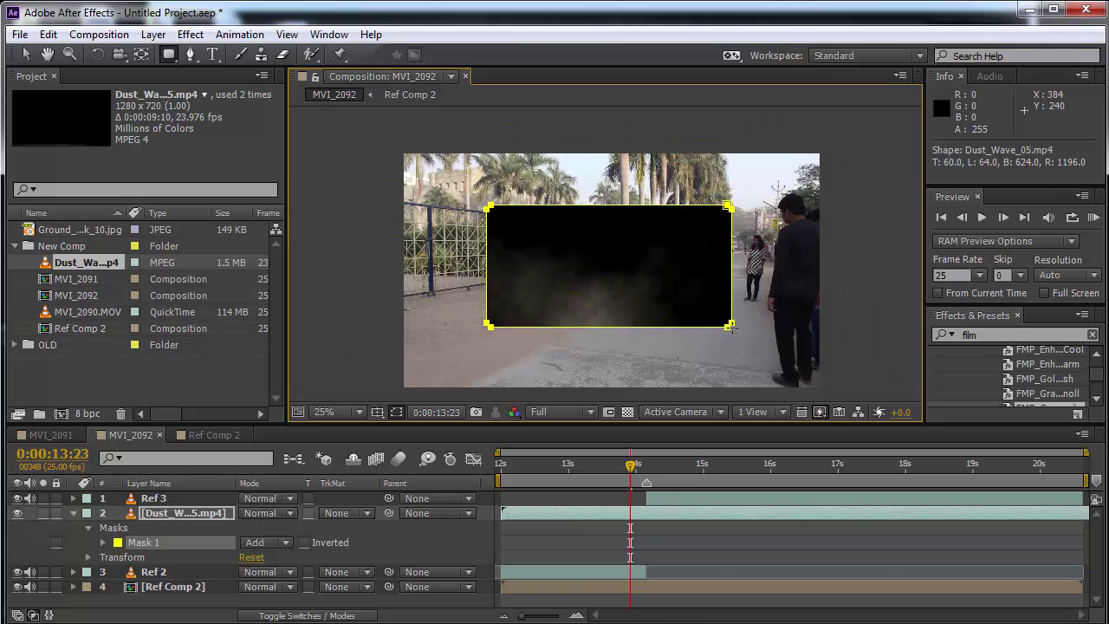
pyautogui.click(194, 519)
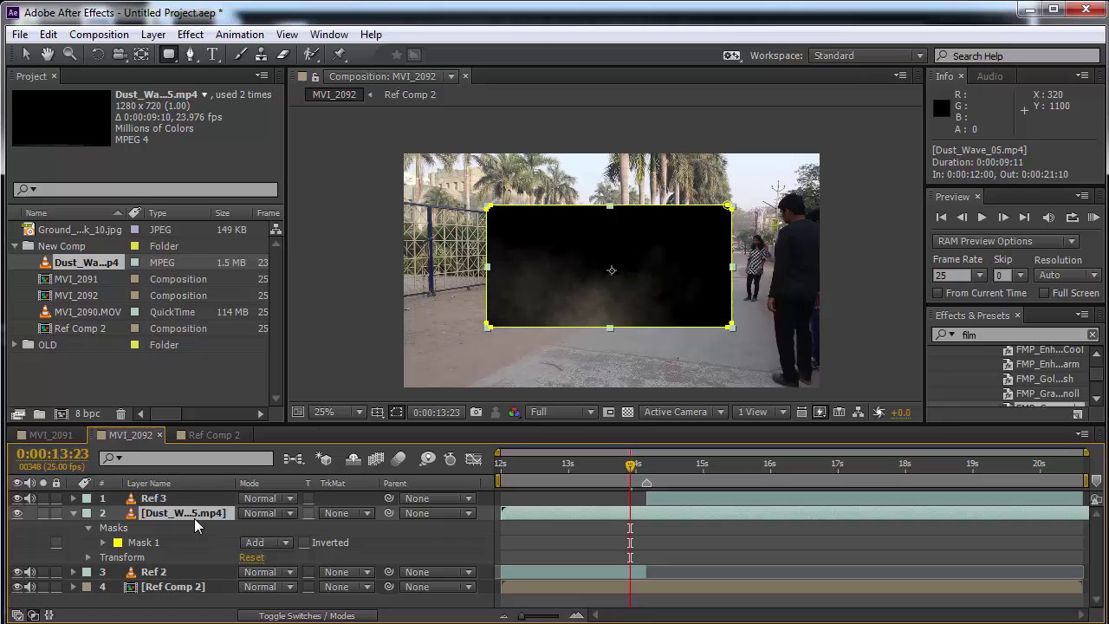
pyautogui.press('f')
pyautogui.moveTo(261, 543); pyautogui.dragTo(370, 539)
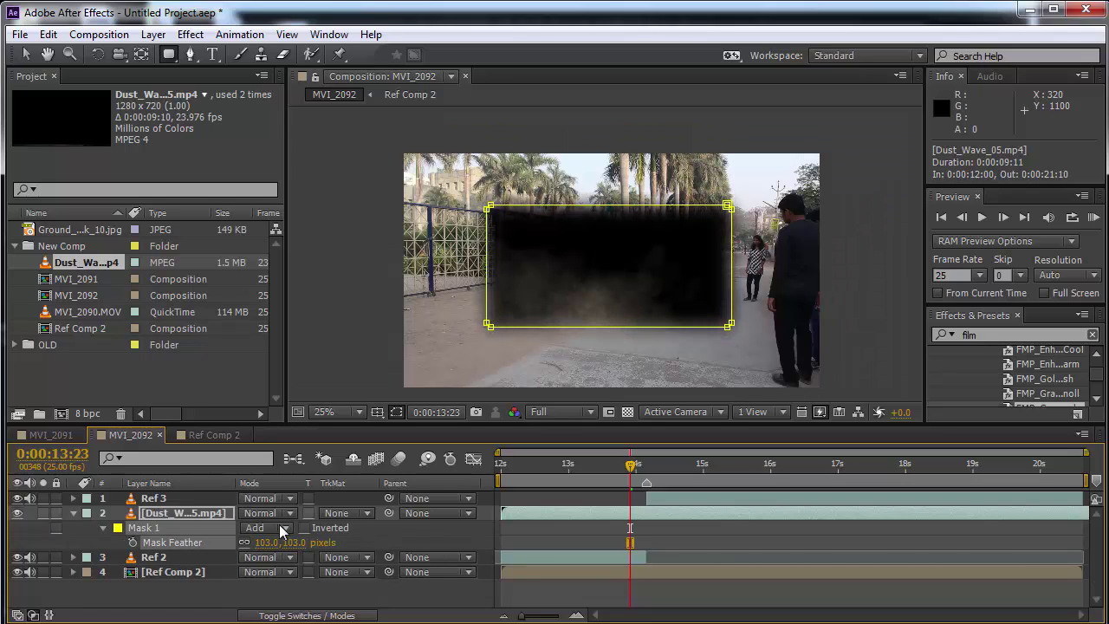
pyautogui.click(153, 499)
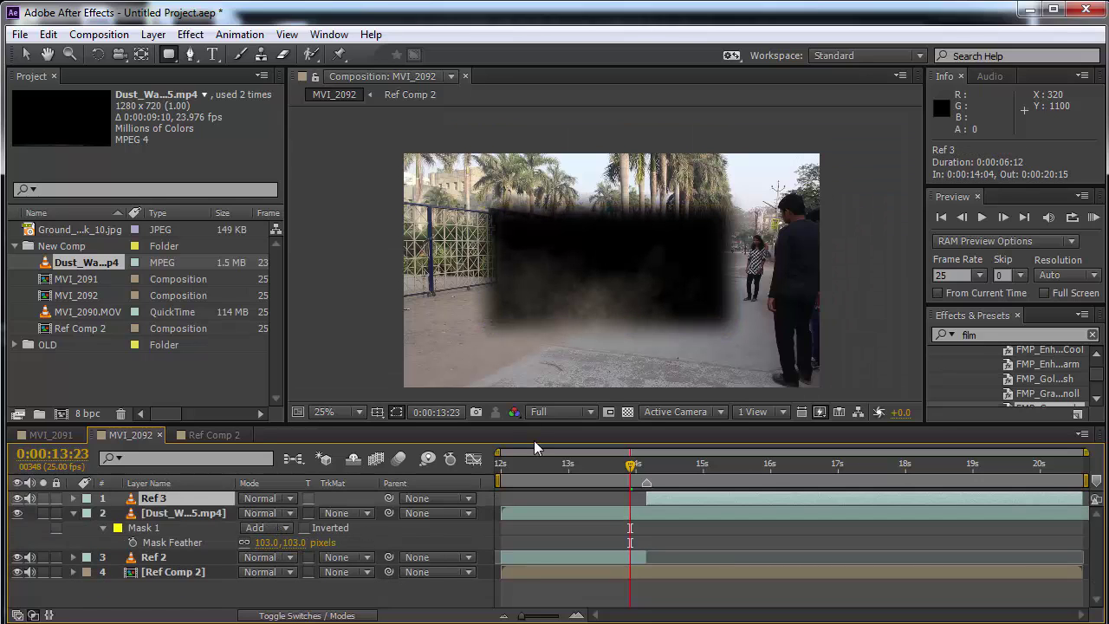
pyautogui.click(271, 512)
pyautogui.click(351, 284)
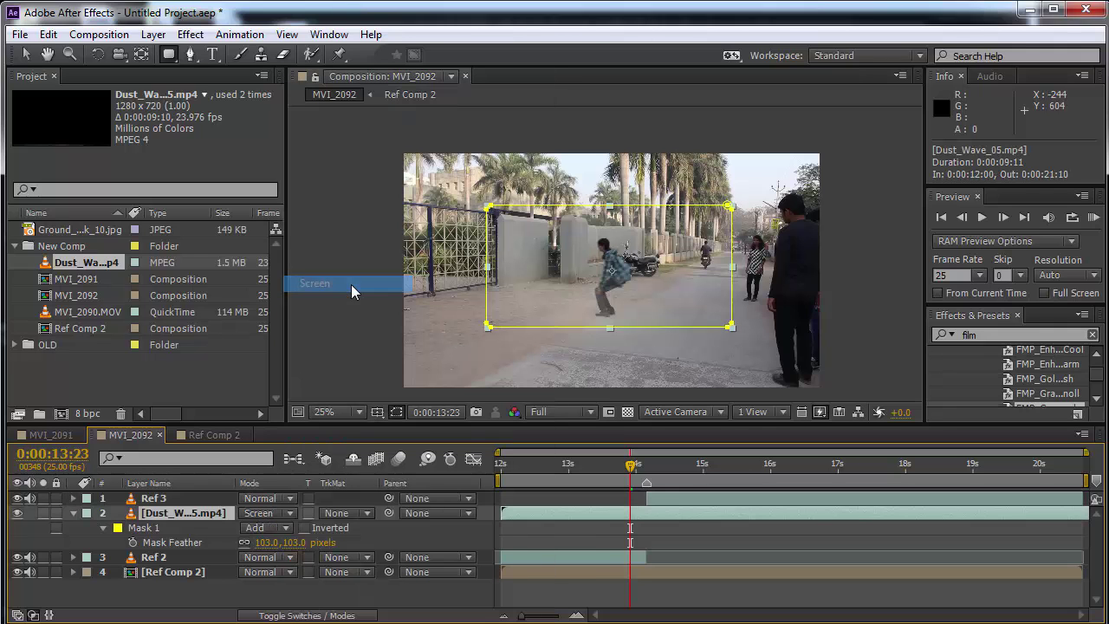
# Slide the dust layer so it starts at 0:00:13:23, checking timing around the jump
pyautogui.click(661, 472)
pyautogui.moveTo(663, 476); pyautogui.dragTo(633, 472)
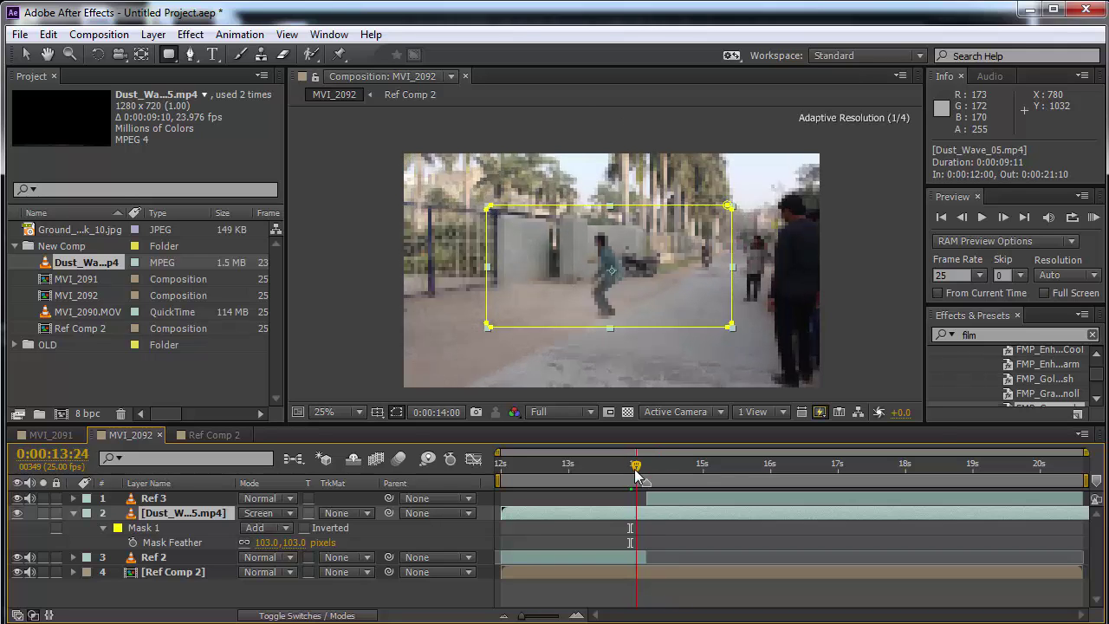
pyautogui.moveTo(513, 511); pyautogui.dragTo(656, 510)
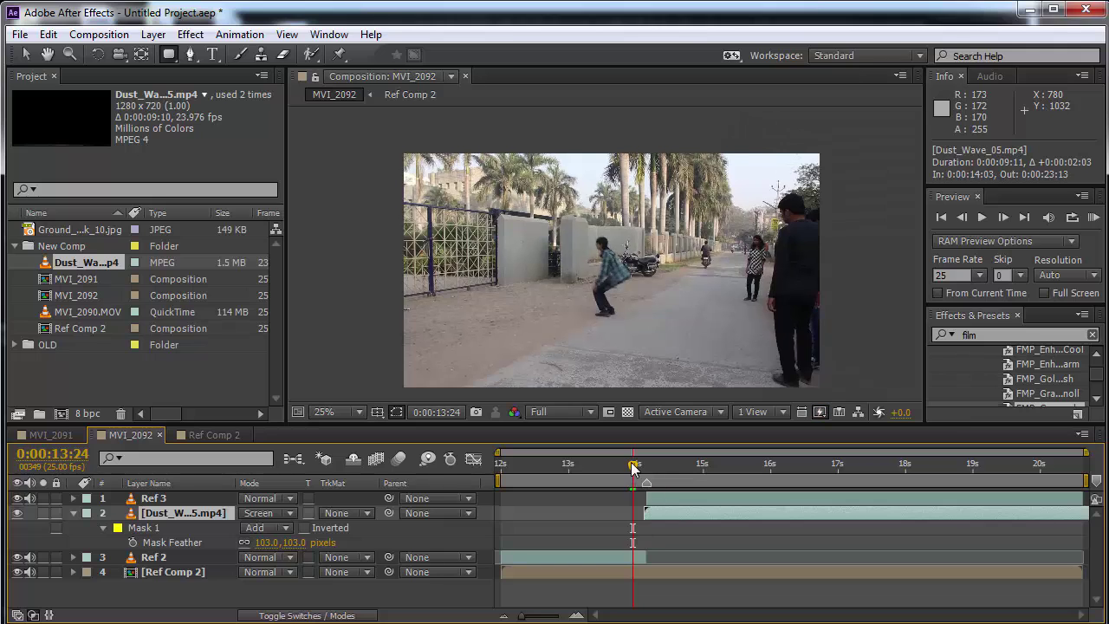
pyautogui.moveTo(634, 468); pyautogui.dragTo(679, 473)
pyautogui.press('.')
pyautogui.press(',')
pyautogui.moveTo(663, 509); pyautogui.dragTo(647, 510)
pyautogui.moveTo(645, 461)
pyautogui.mouseDown()
pyautogui.moveTo(659, 472)
pyautogui.moveTo(646, 472)
pyautogui.mouseUp()
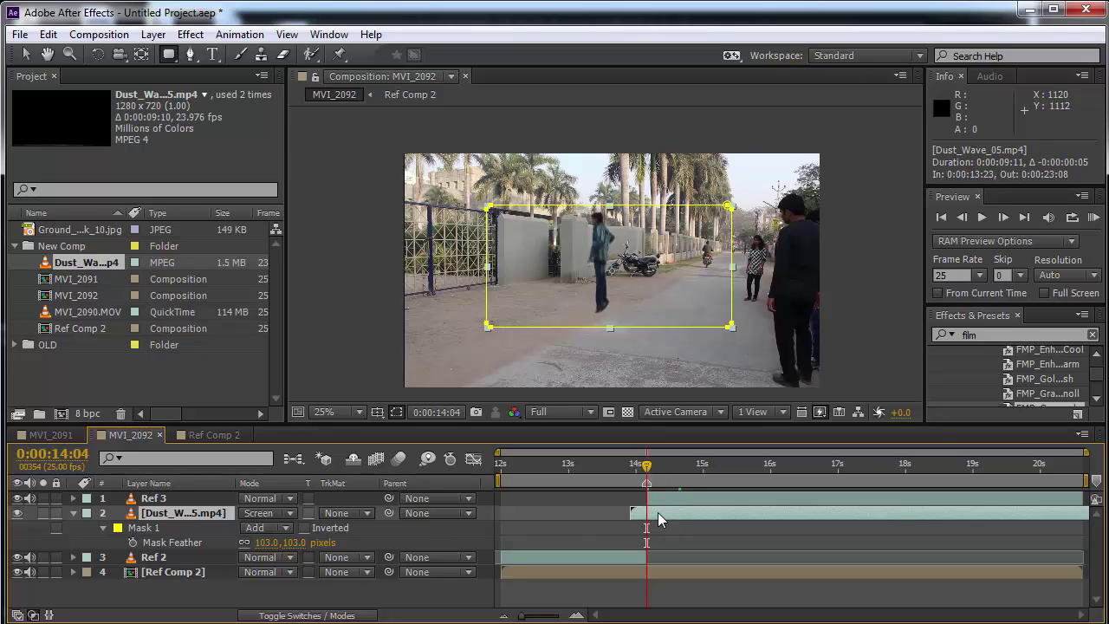
# Enable Time Remapping on the Dust_Wave_05.mp4 layer
pyautogui.click(74, 513)
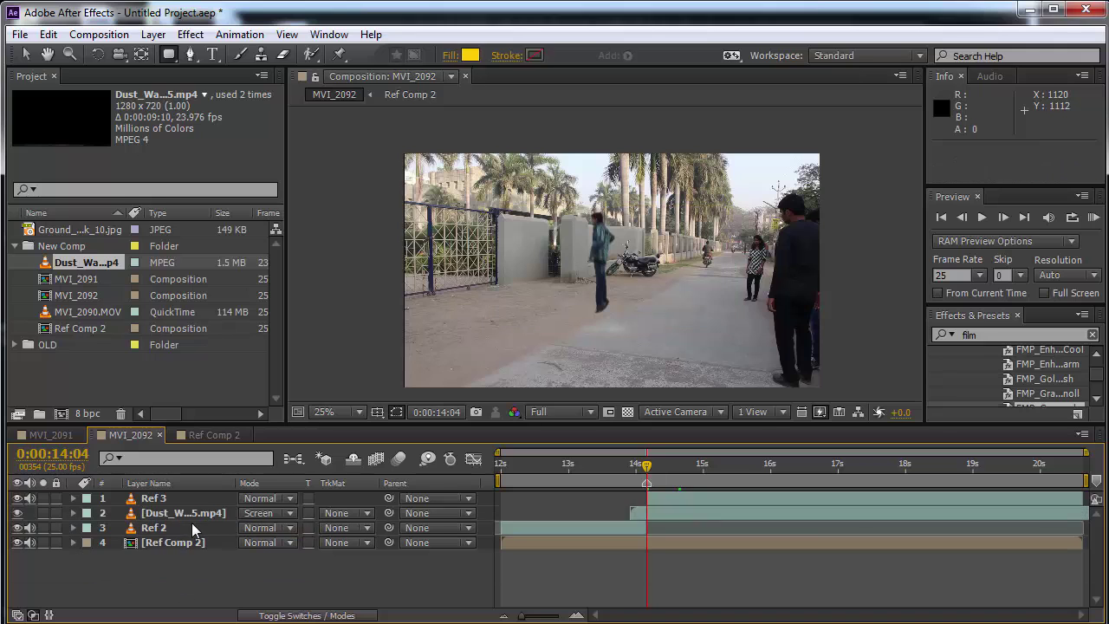
pyautogui.click(194, 521)
pyautogui.click(199, 513)
pyautogui.rightClick(199, 513)
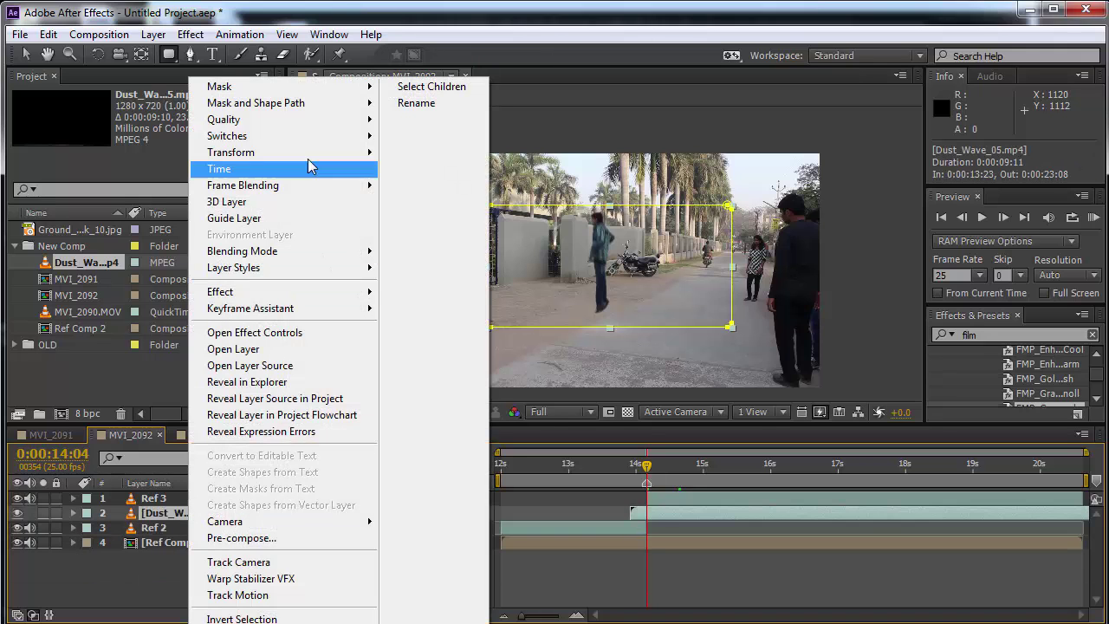
pyautogui.moveTo(307, 168)
pyautogui.click(437, 172)
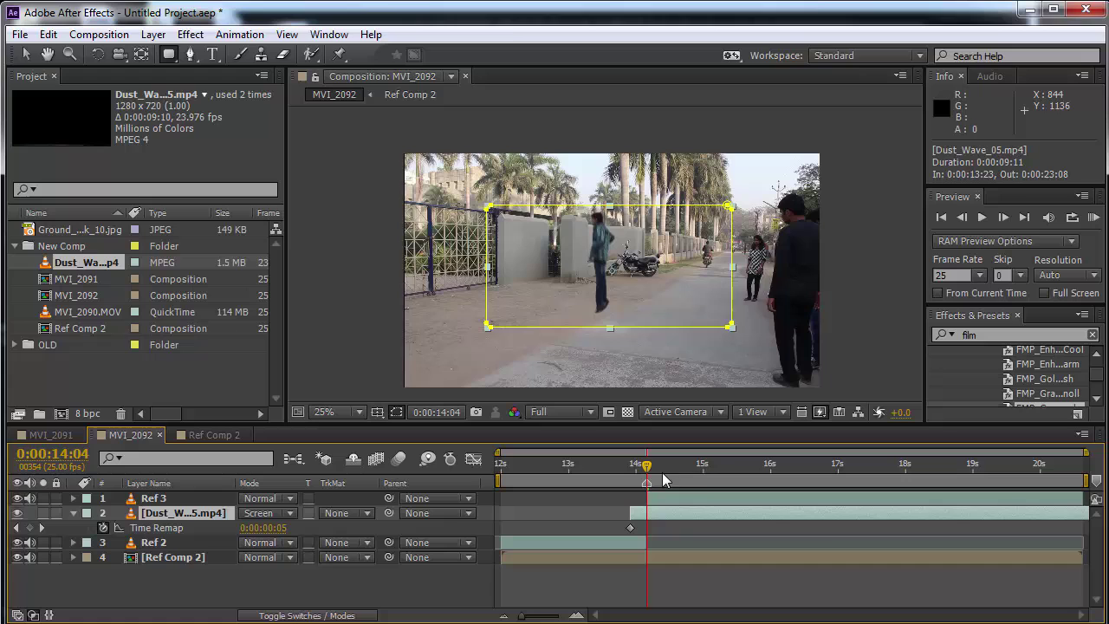
# Add a Time Remap keyframe at 15:03, drag it back to 14:14 and review the faster burst
pyautogui.moveTo(684, 463); pyautogui.dragTo(712, 472)
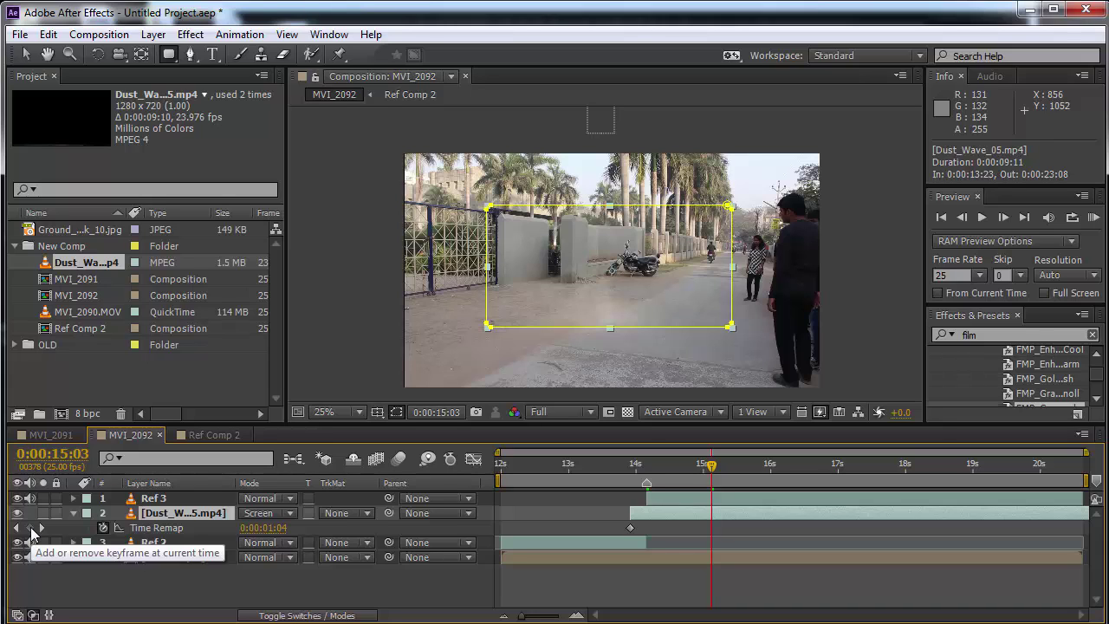
pyautogui.click(30, 528)
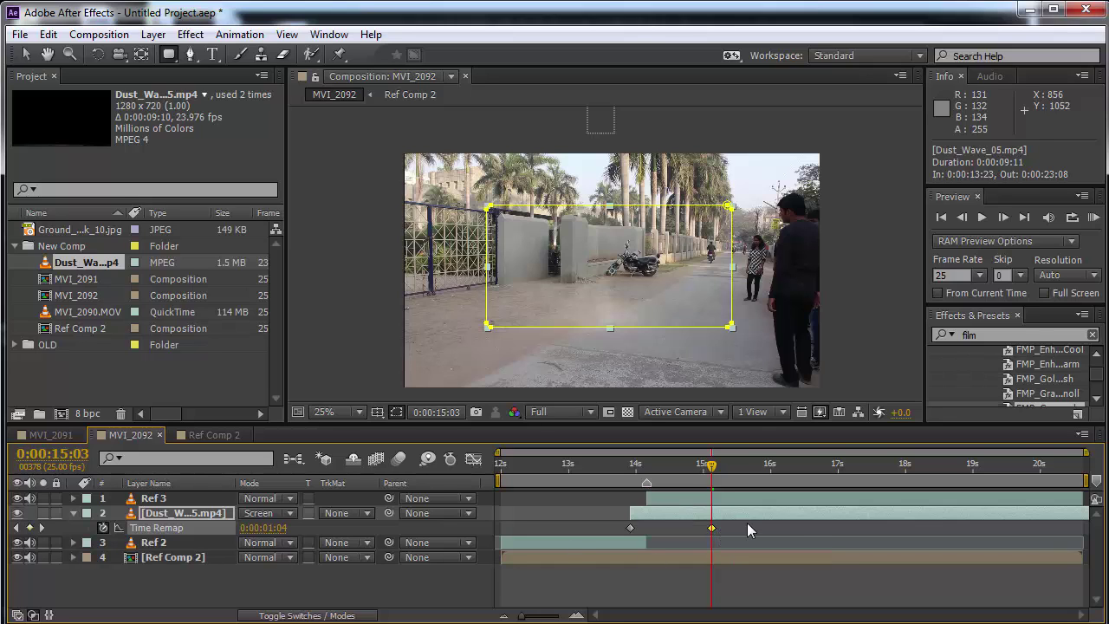
pyautogui.moveTo(711, 528); pyautogui.dragTo(674, 532)
pyautogui.click(626, 465)
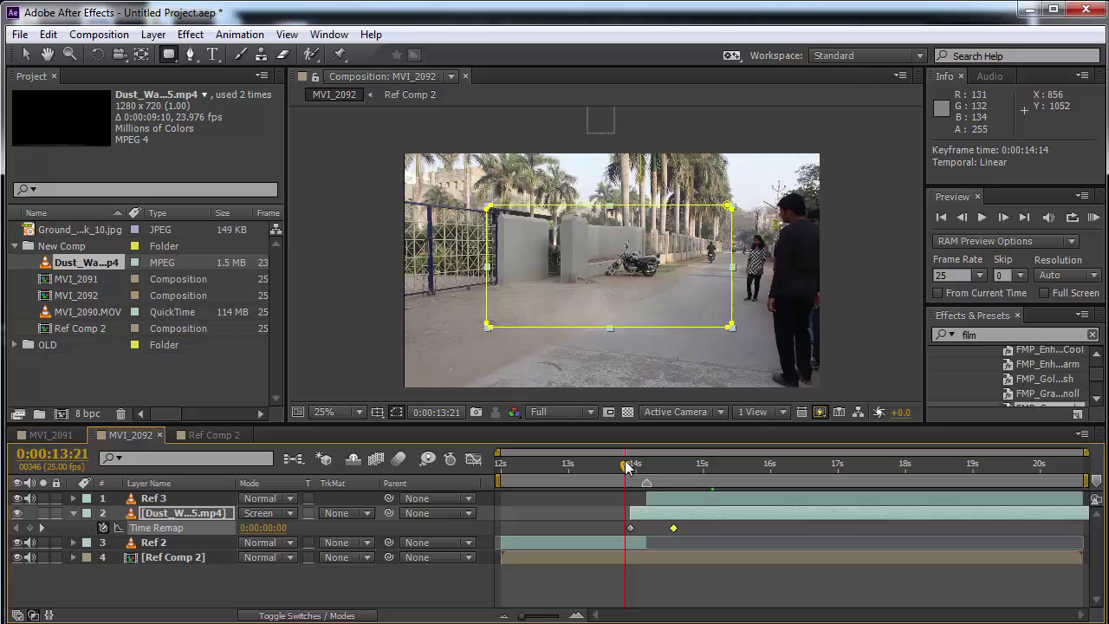
pyautogui.moveTo(627, 465); pyautogui.dragTo(736, 487)
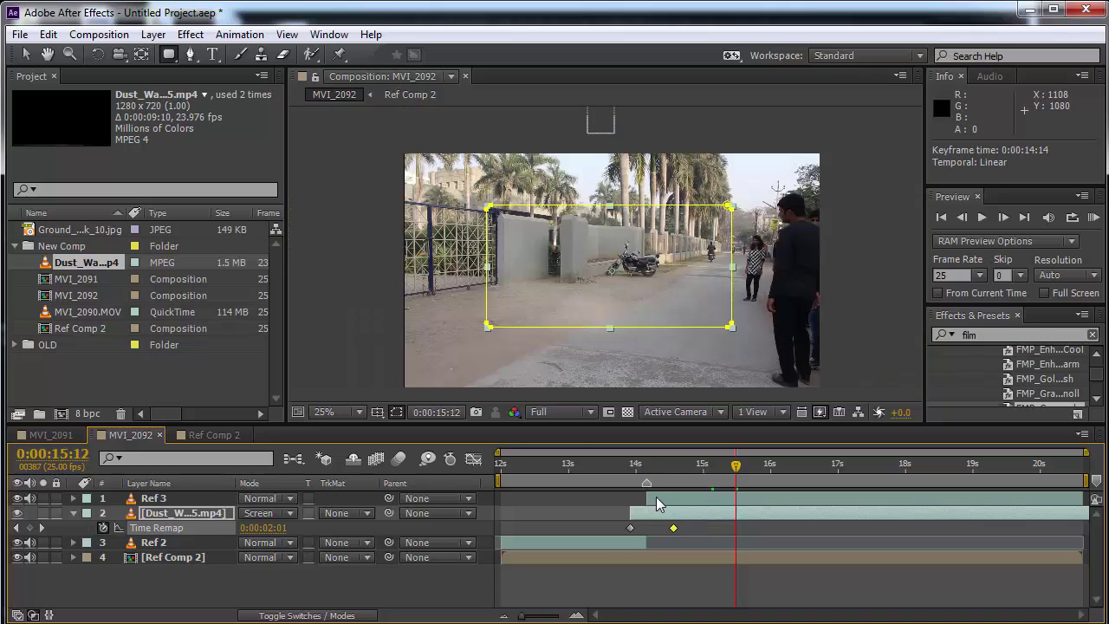
pyautogui.moveTo(656, 466); pyautogui.dragTo(647, 501)
# Add the Ground_Crack_10.jpg image to the MVI_2092 composition at frame 14:04
pyautogui.click(73, 513)
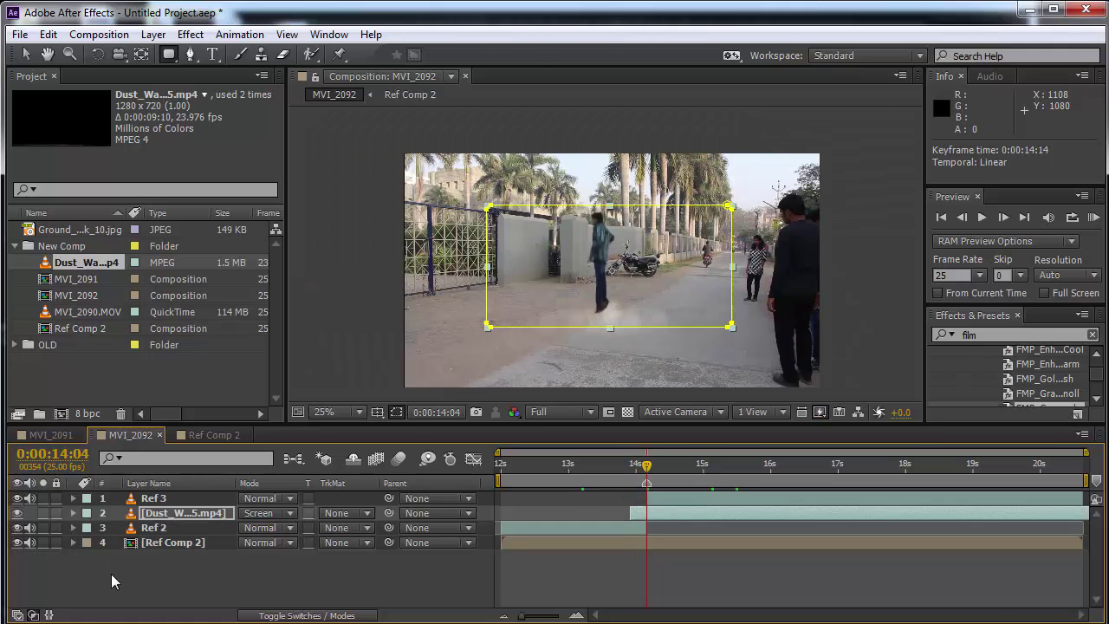
pyautogui.click(111, 574)
pyautogui.click(67, 229)
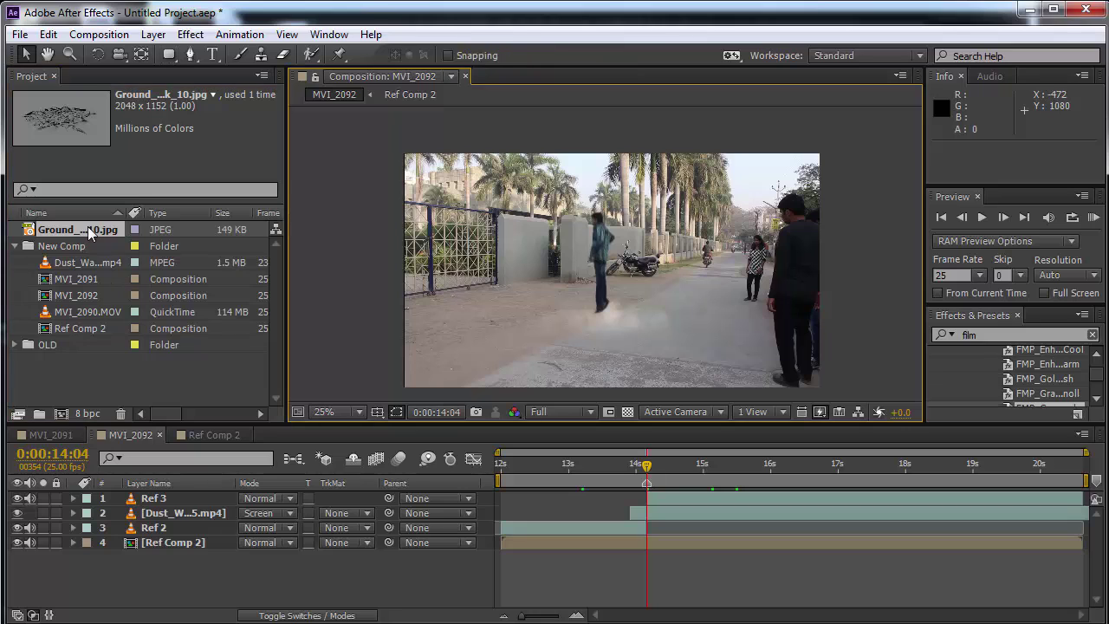
pyautogui.moveTo(70, 228); pyautogui.dragTo(184, 508)
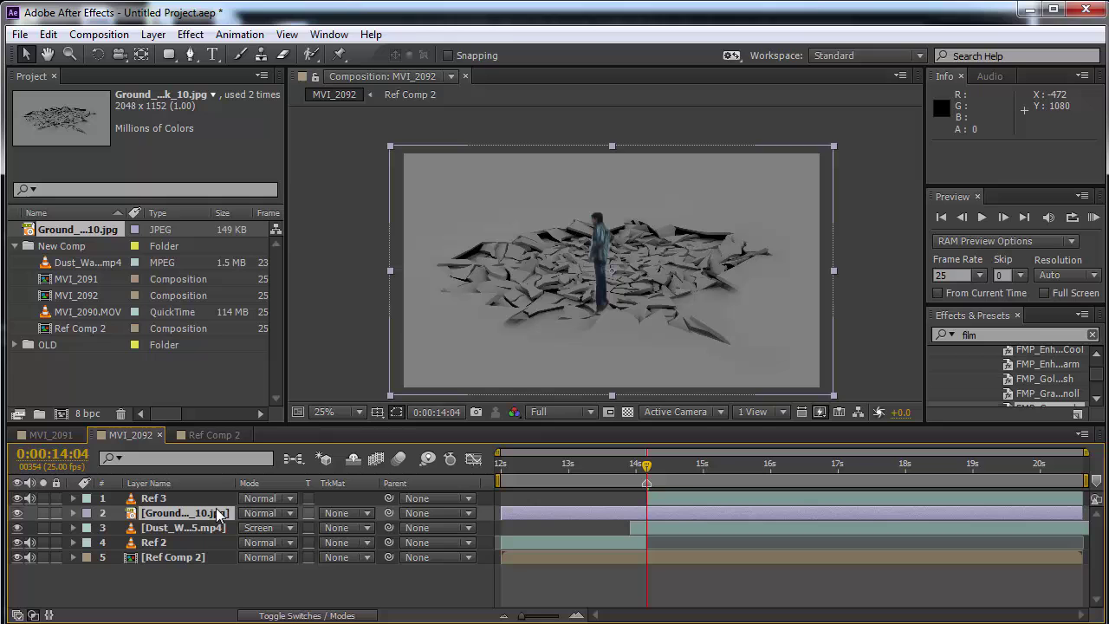
# Shrink the crack image and place it under the man's feet
pyautogui.moveTo(835, 147); pyautogui.dragTo(625, 312)
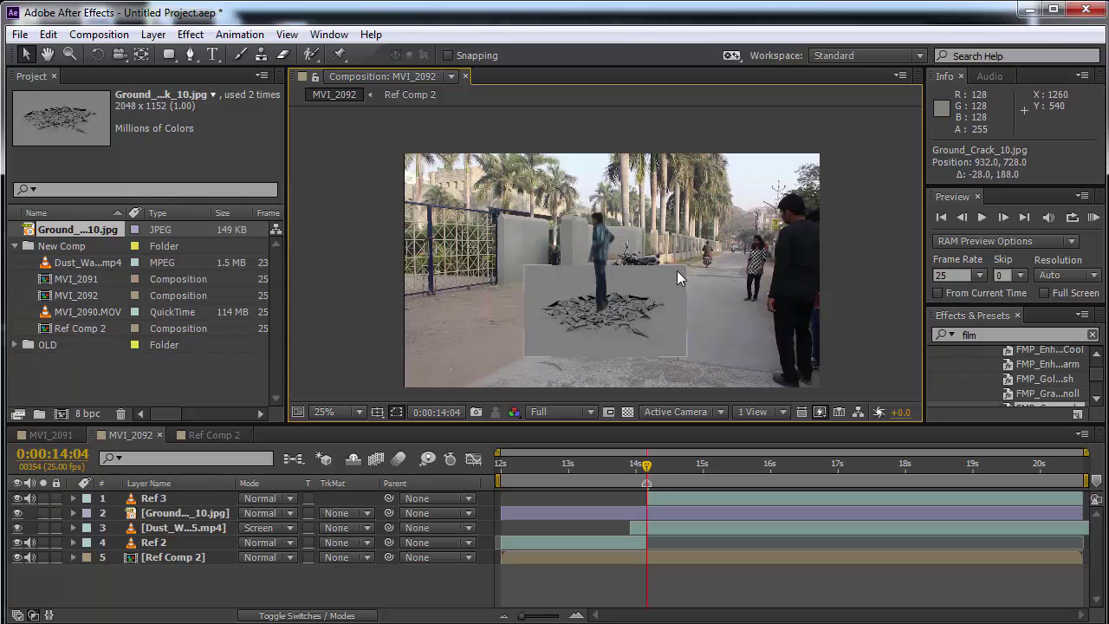
pyautogui.moveTo(687, 267); pyautogui.dragTo(670, 272)
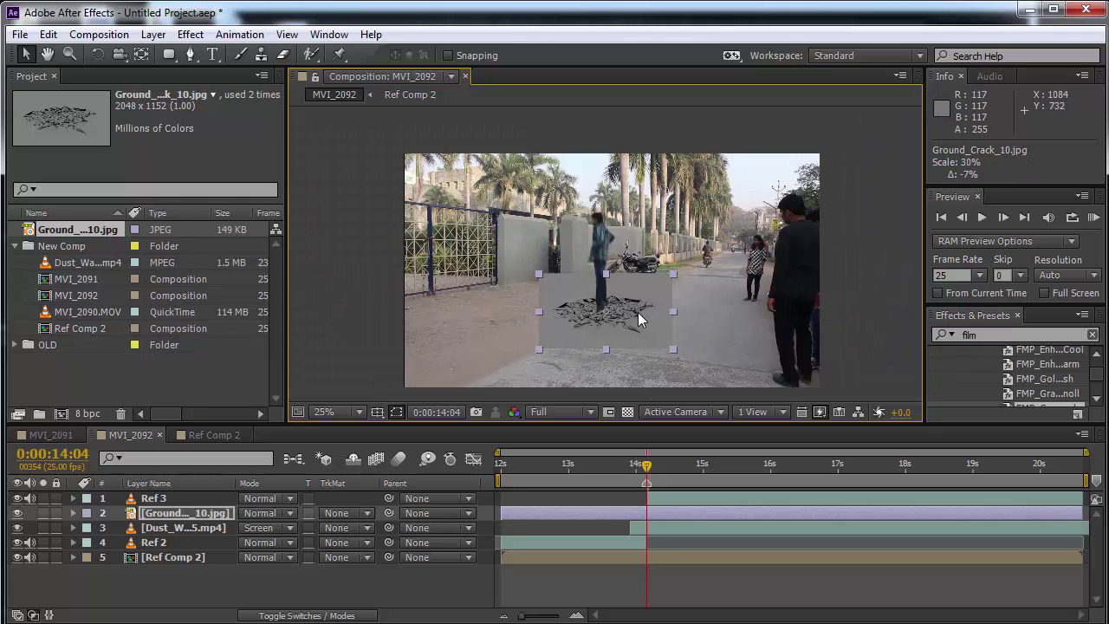
pyautogui.moveTo(637, 312); pyautogui.dragTo(629, 315)
pyautogui.scroll(1, 629, 315)
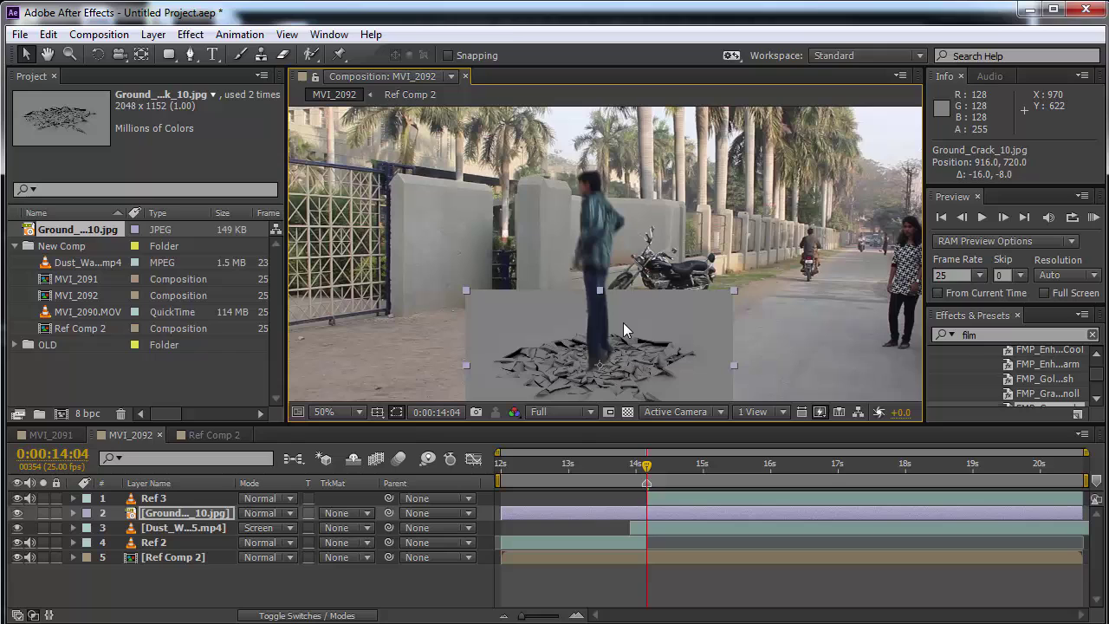
# Blend the Ground_Crack layer in Overlay mode and preview it through the jump
pyautogui.click(311, 512)
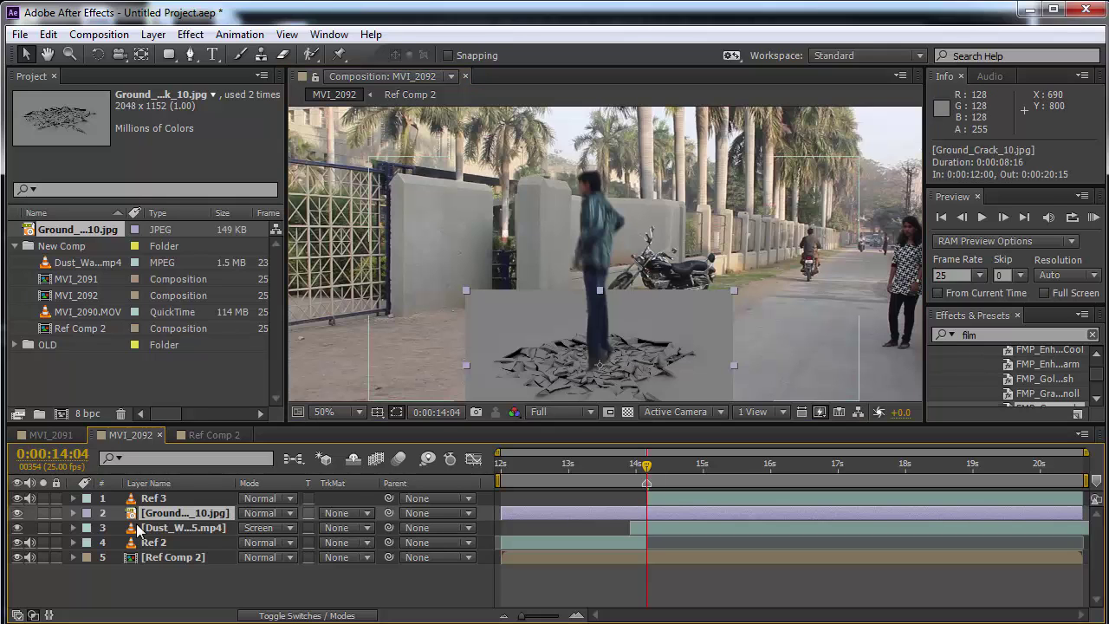
pyautogui.click(274, 513)
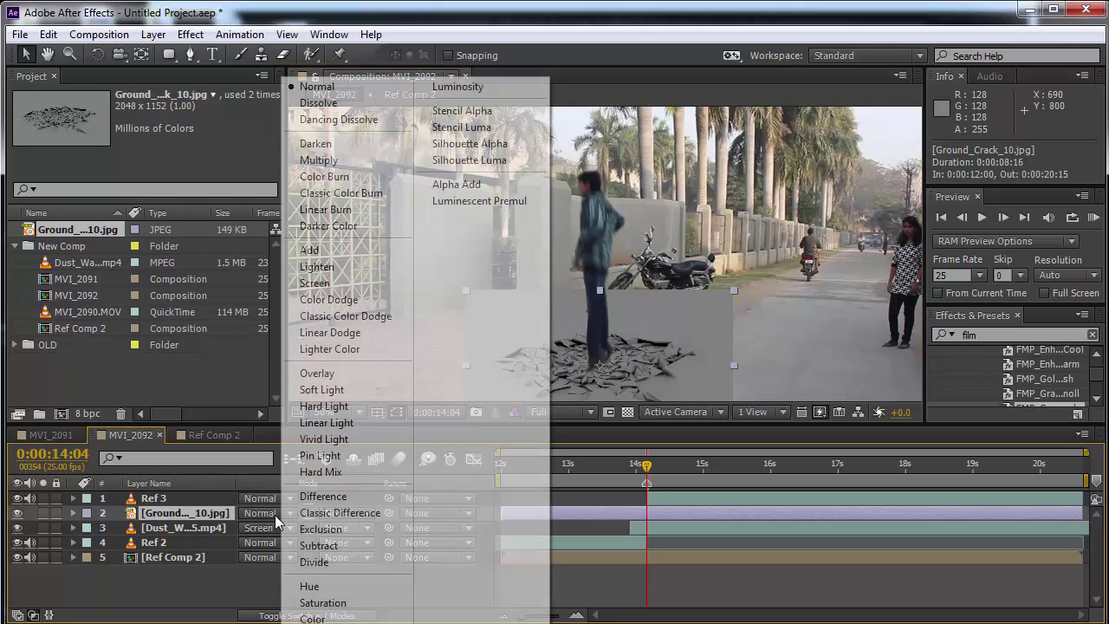
pyautogui.click(342, 373)
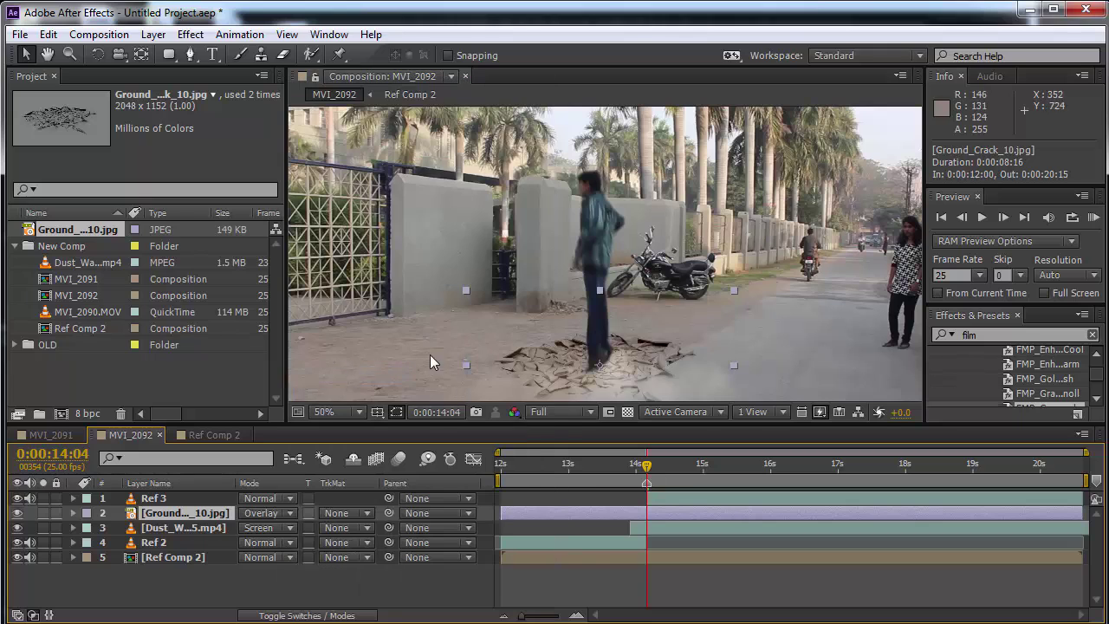
pyautogui.scroll(-2, 697, 388)
pyautogui.click(640, 468)
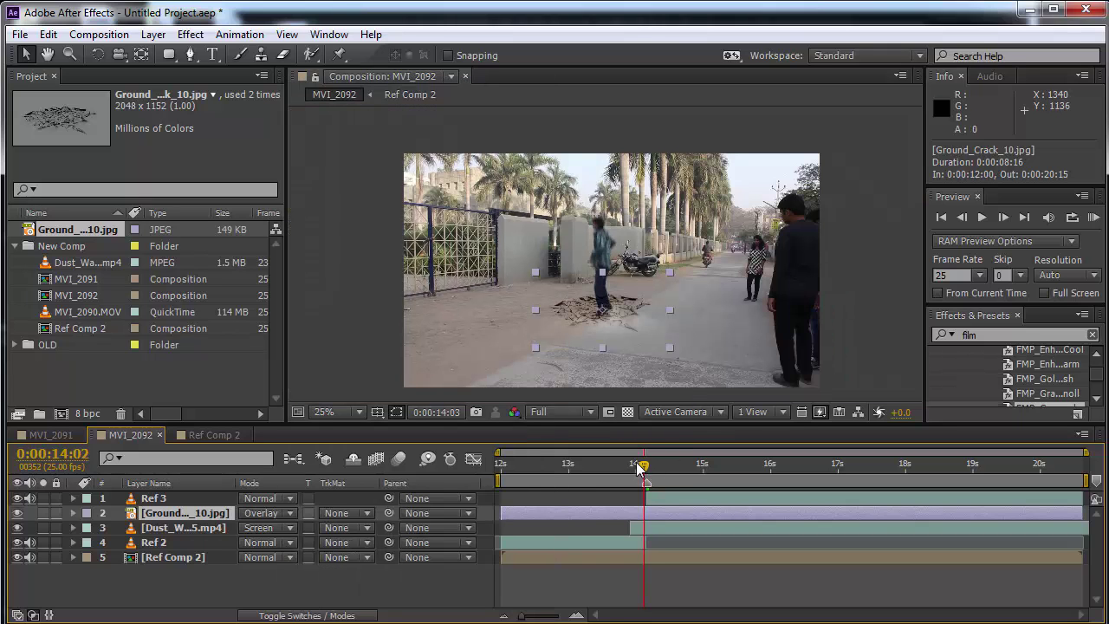
pyautogui.moveTo(639, 468)
pyautogui.mouseDown()
pyautogui.moveTo(673, 466)
pyautogui.moveTo(651, 468)
pyautogui.moveTo(652, 481)
pyautogui.mouseUp()
# Refine the crack to about 23% scale, nudged precisely under the man's feet
pyautogui.scroll(2, 595, 357)
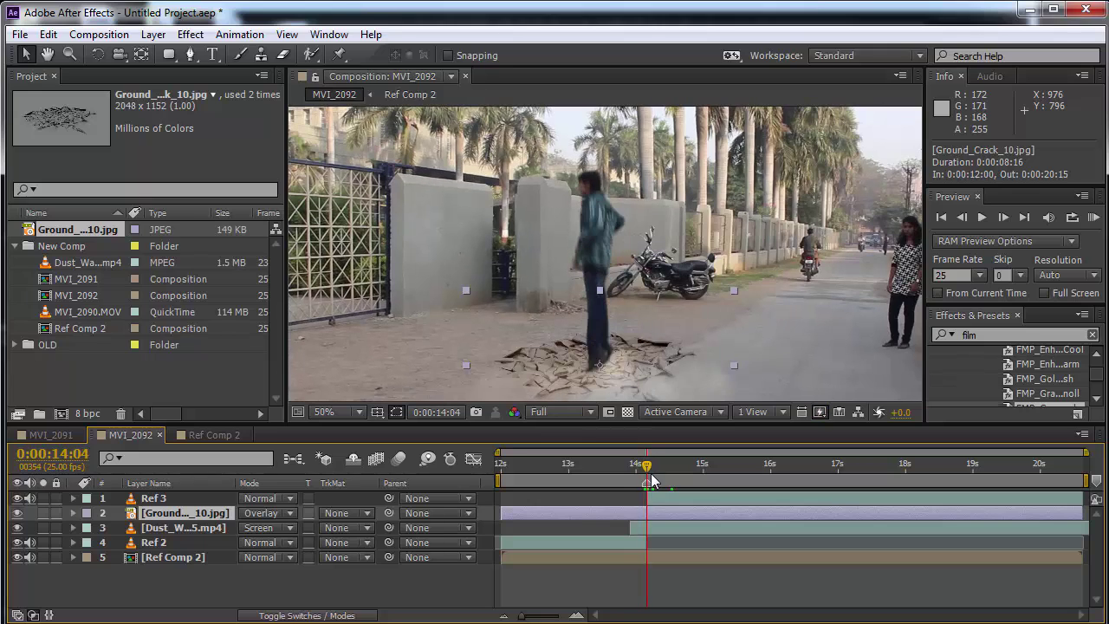
pyautogui.scroll(-4, 620, 342)
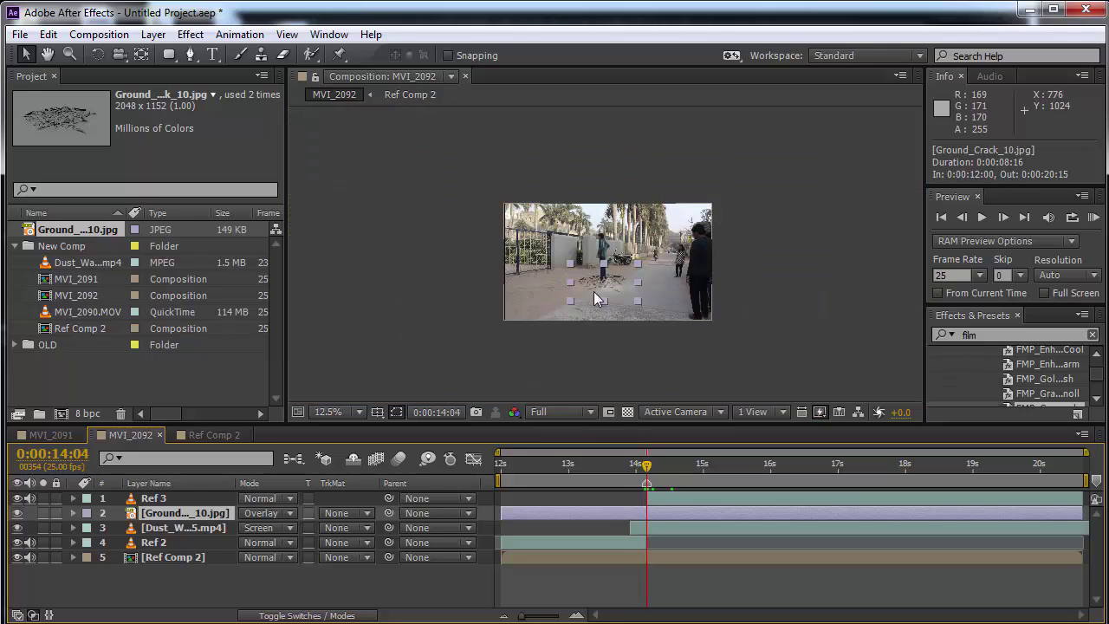
pyautogui.scroll(2, 593, 291)
pyautogui.moveTo(637, 312); pyautogui.dragTo(639, 316)
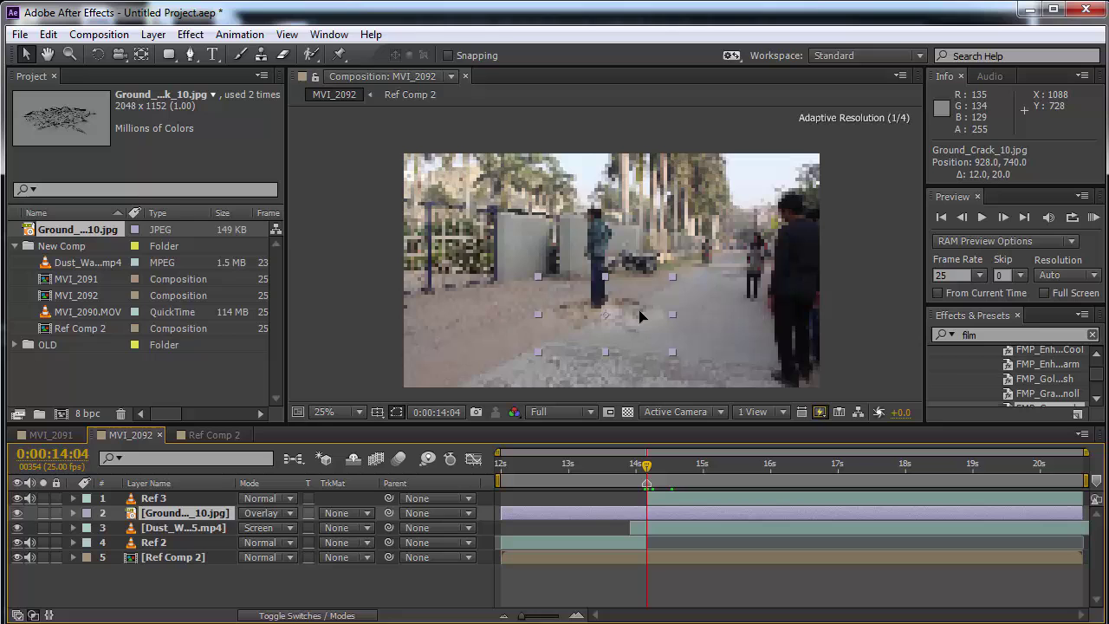
pyautogui.moveTo(673, 277); pyautogui.dragTo(658, 285)
pyautogui.scroll(2, 622, 310)
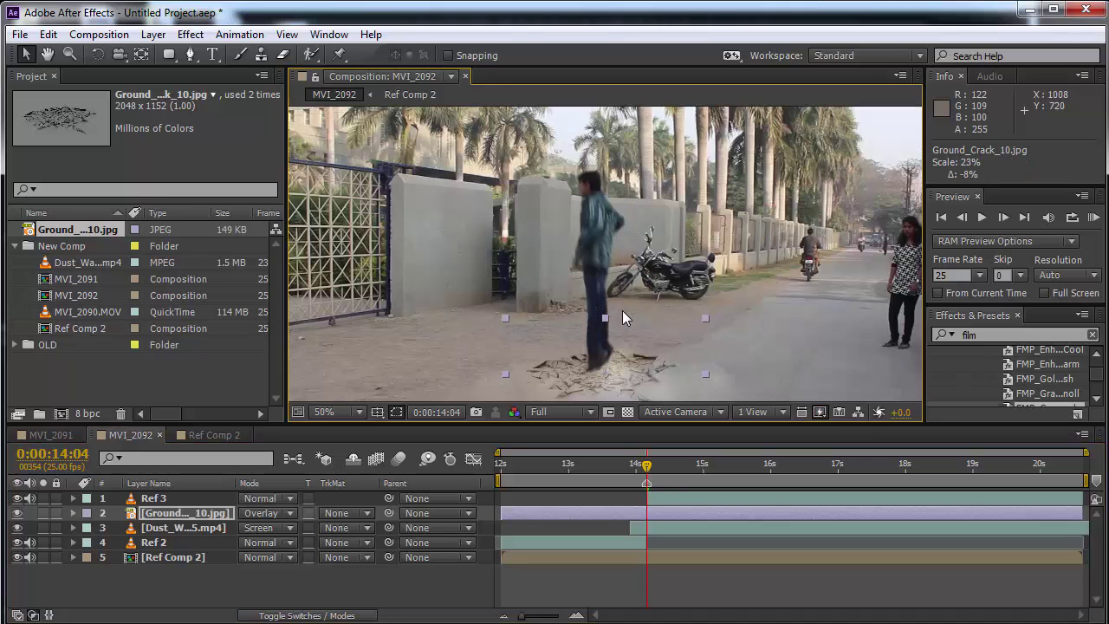
pyautogui.moveTo(640, 381); pyautogui.dragTo(638, 377)
pyautogui.scroll(-2, 638, 377)
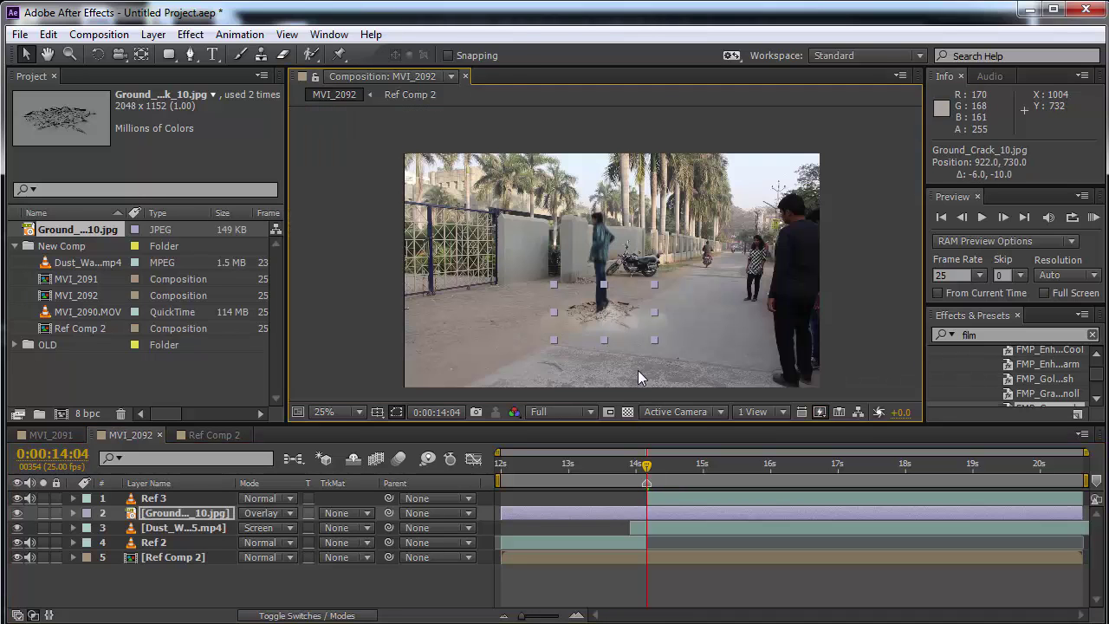
pyautogui.moveTo(647, 466)
pyautogui.mouseDown()
pyautogui.moveTo(627, 471)
pyautogui.moveTo(646, 470)
pyautogui.mouseUp()
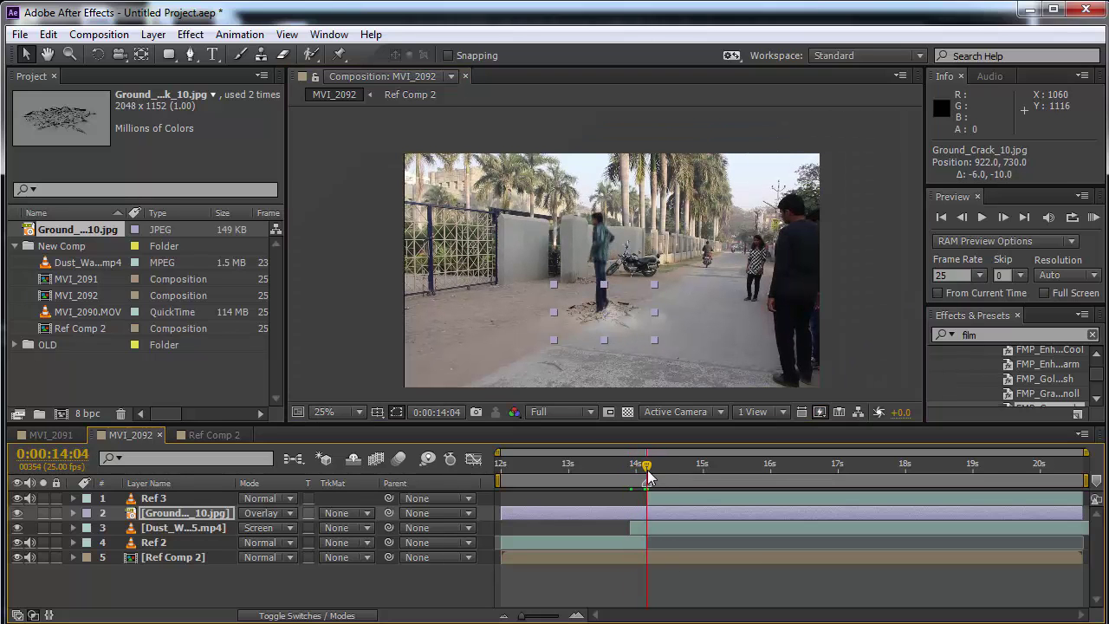
# Trim the ground crack layer so it starts at the 14:04 jump frame
pyautogui.click(604, 258)
pyautogui.scroll(2, 604, 258)
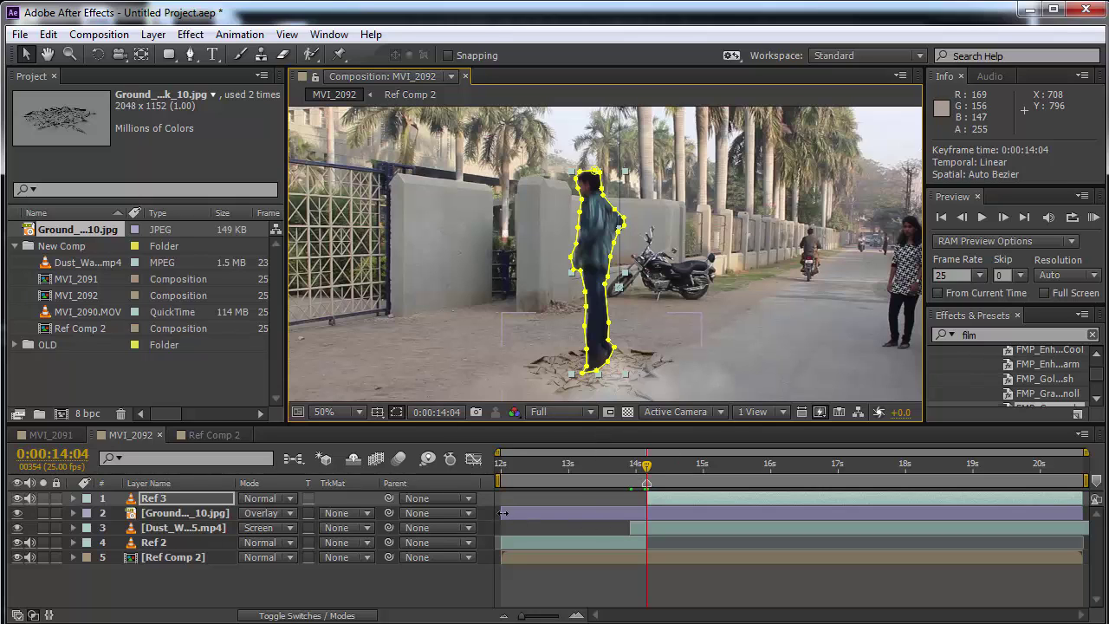
pyautogui.moveTo(504, 513); pyautogui.dragTo(648, 518)
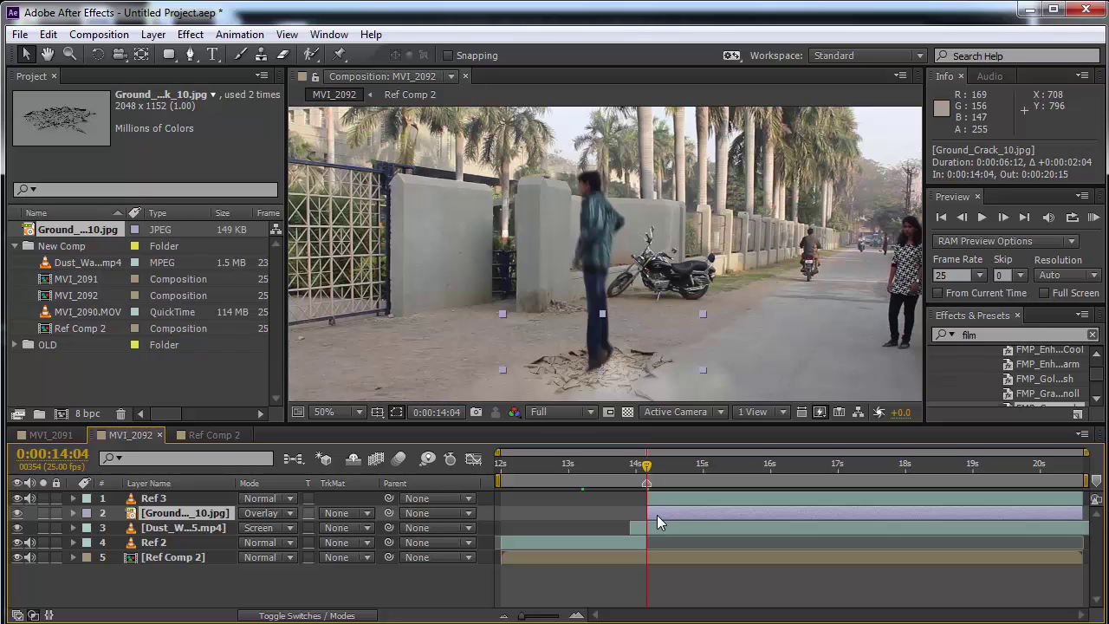
# Keyframe the crack's Opacity at 0% on 14:04 and 100% on 14:05
pyautogui.press('t')
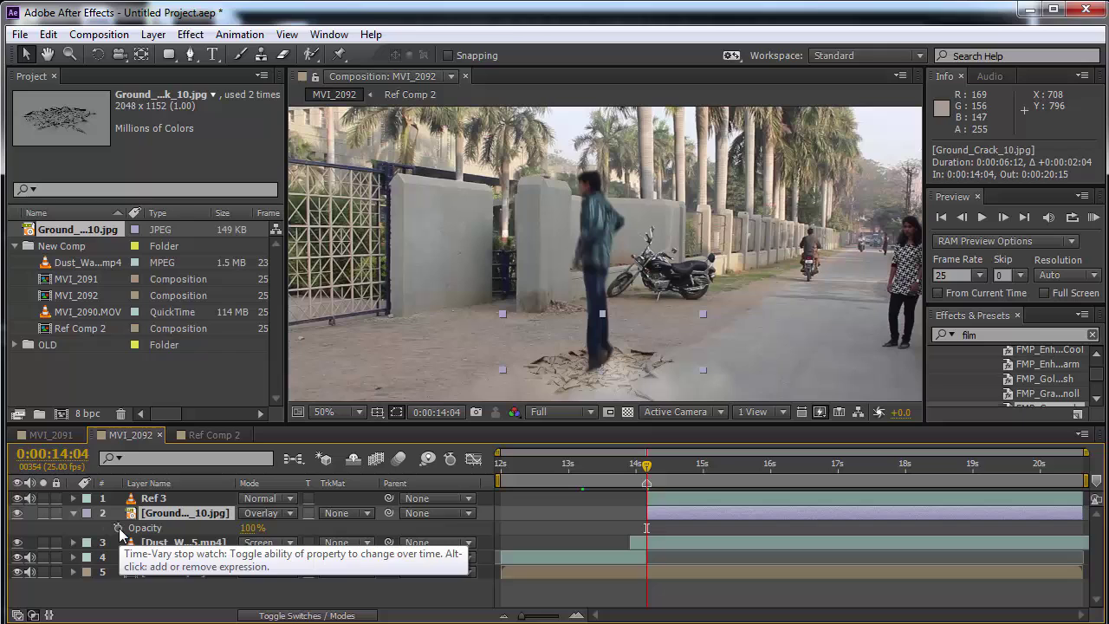
pyautogui.click(118, 527)
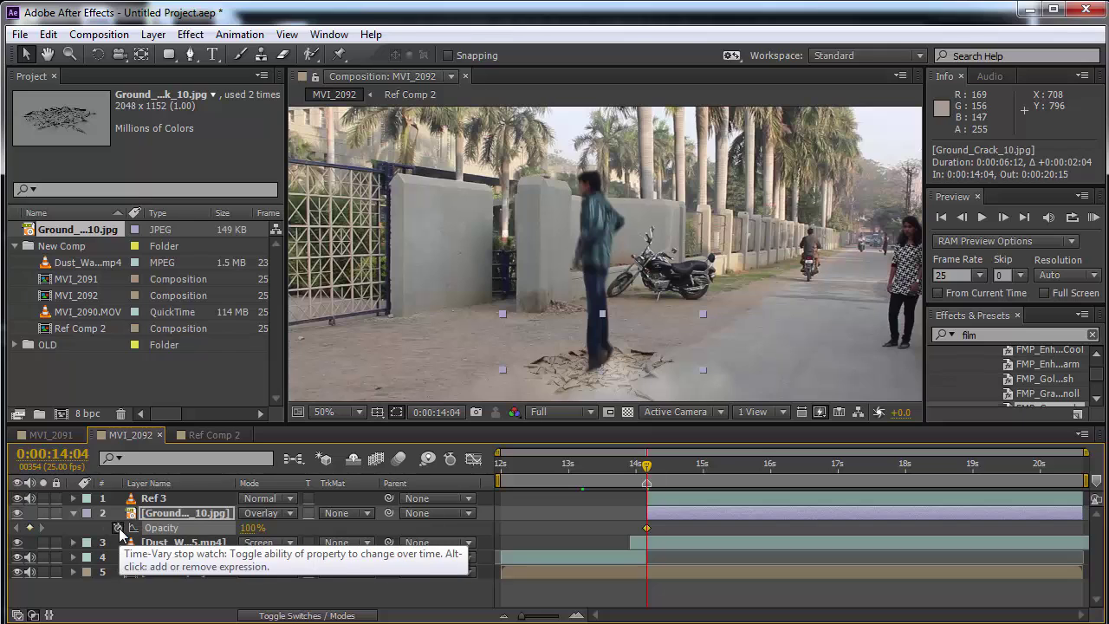
pyautogui.click(653, 466)
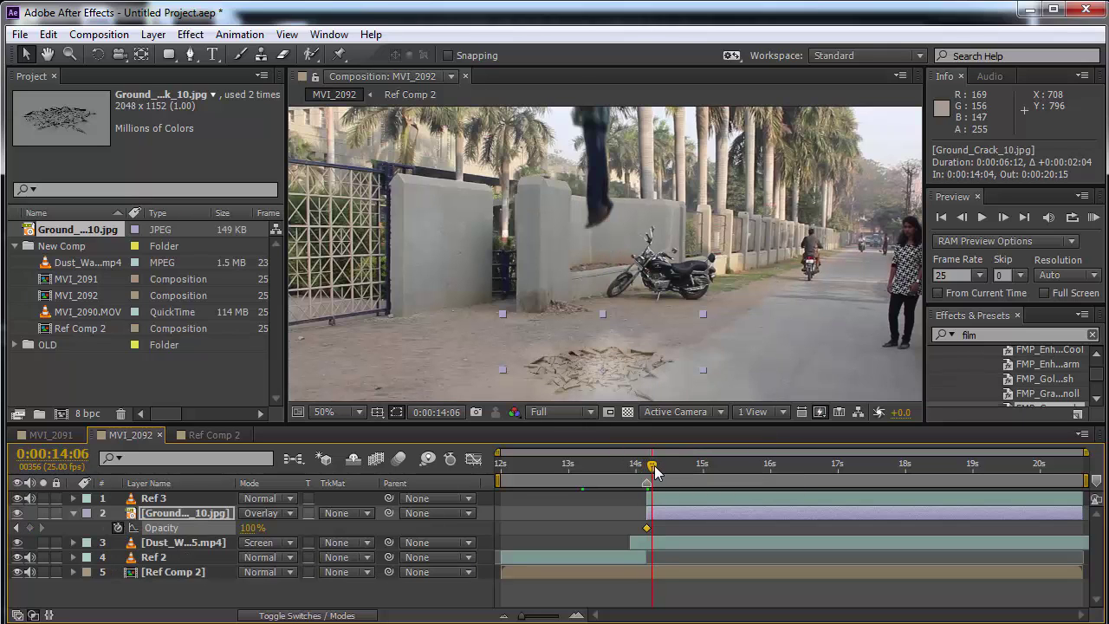
pyautogui.press('pageup')
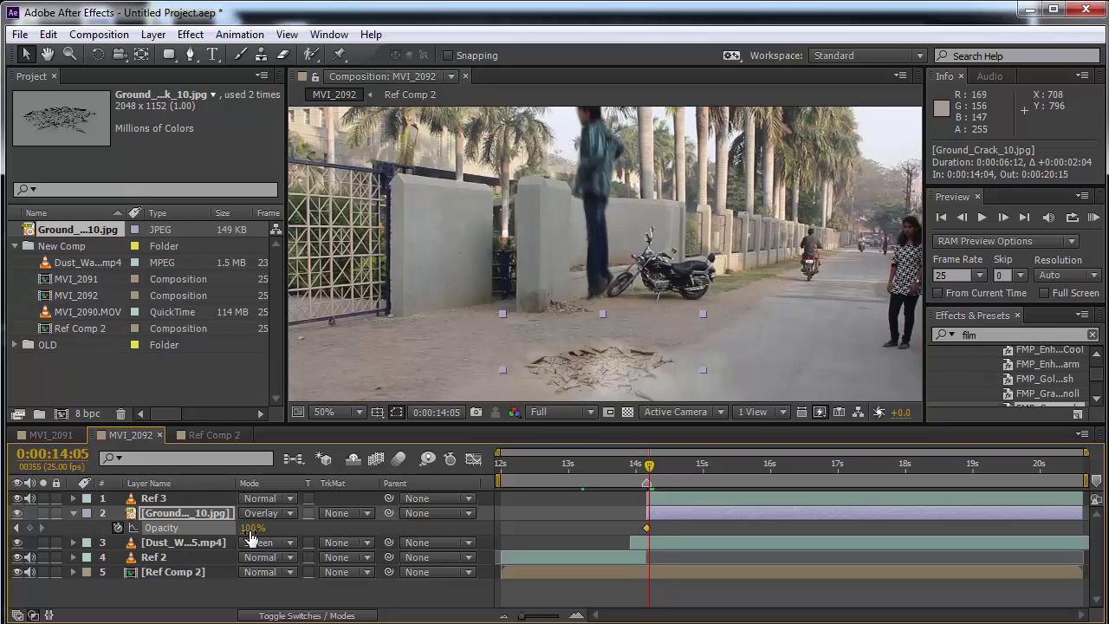
pyautogui.click(30, 527)
pyautogui.moveTo(655, 473); pyautogui.dragTo(648, 472)
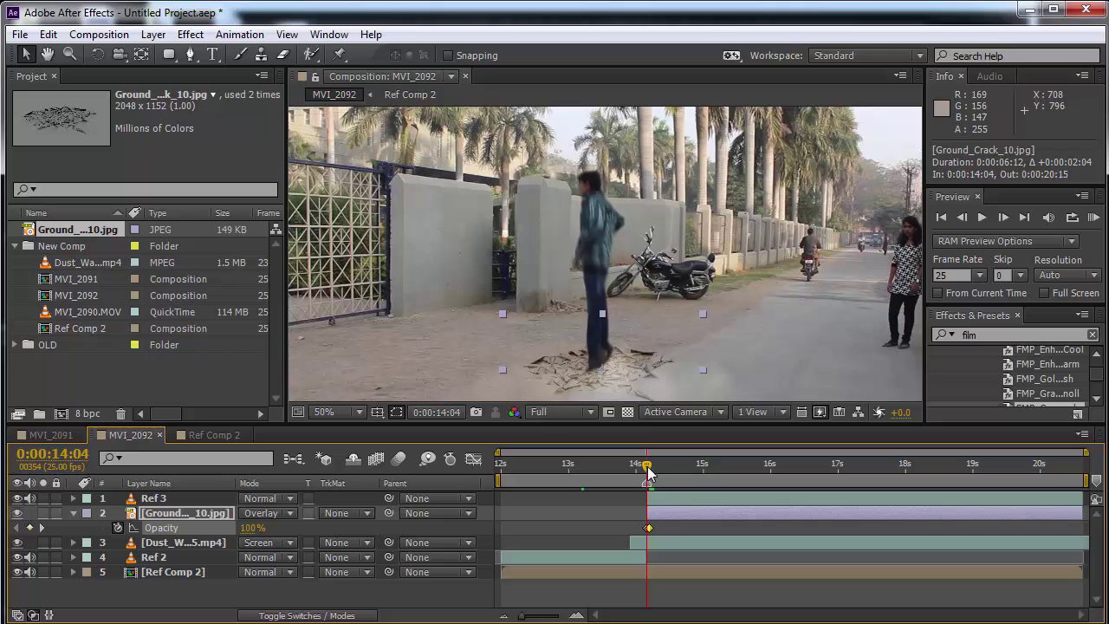
pyautogui.moveTo(253, 527); pyautogui.dragTo(54, 529)
pyautogui.moveTo(648, 473); pyautogui.dragTo(643, 474)
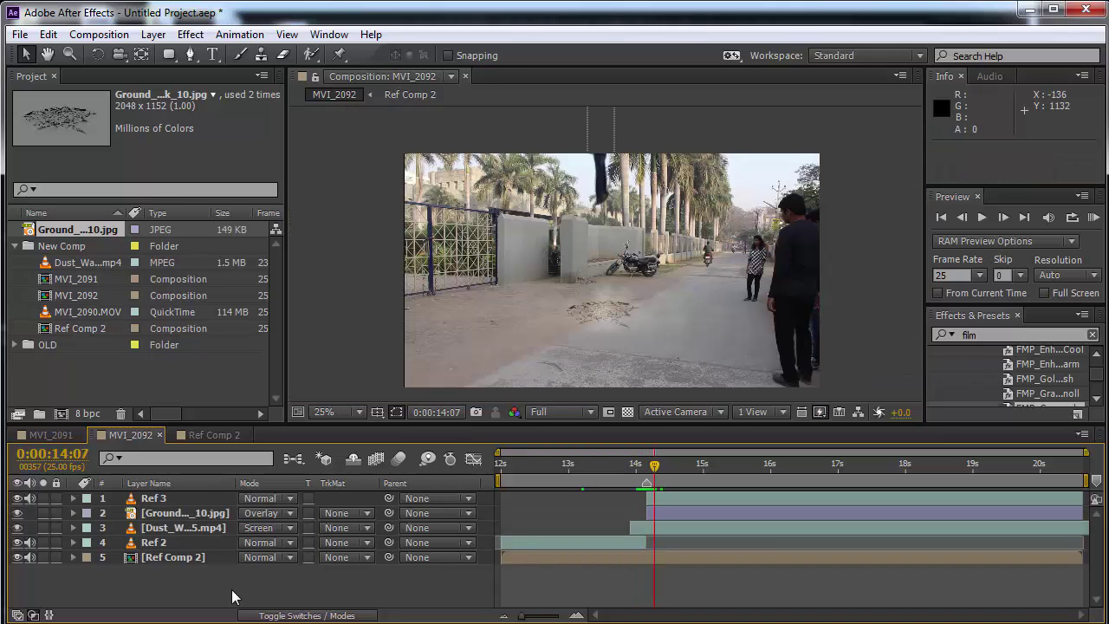
# Create a new adjustment layer and name it Transform
pyautogui.rightClick(232, 597)
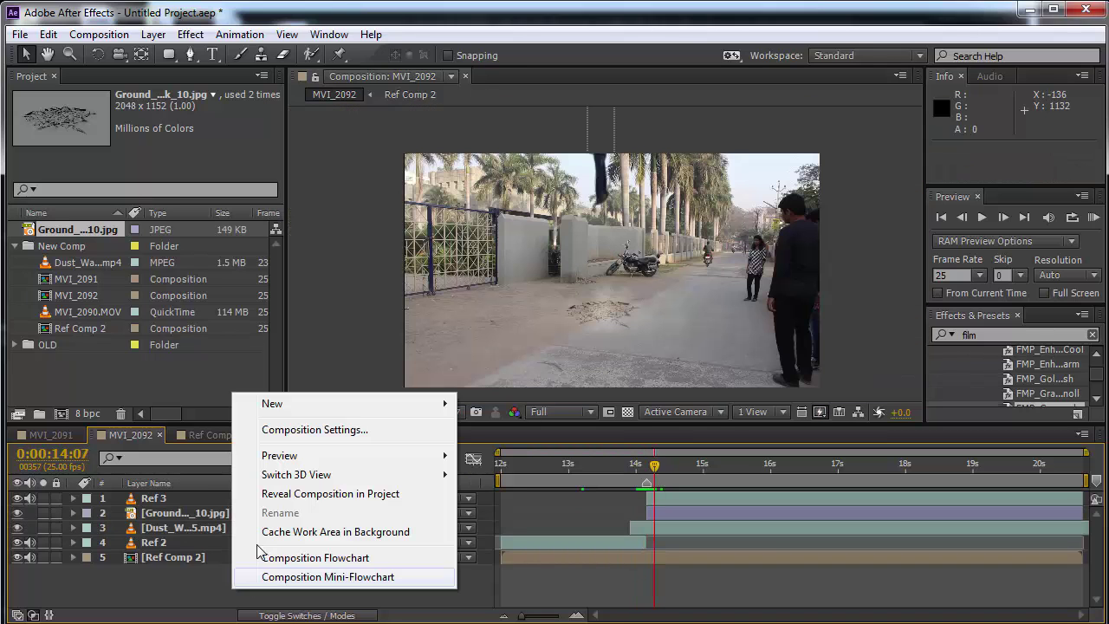
pyautogui.moveTo(279, 405)
pyautogui.click(523, 544)
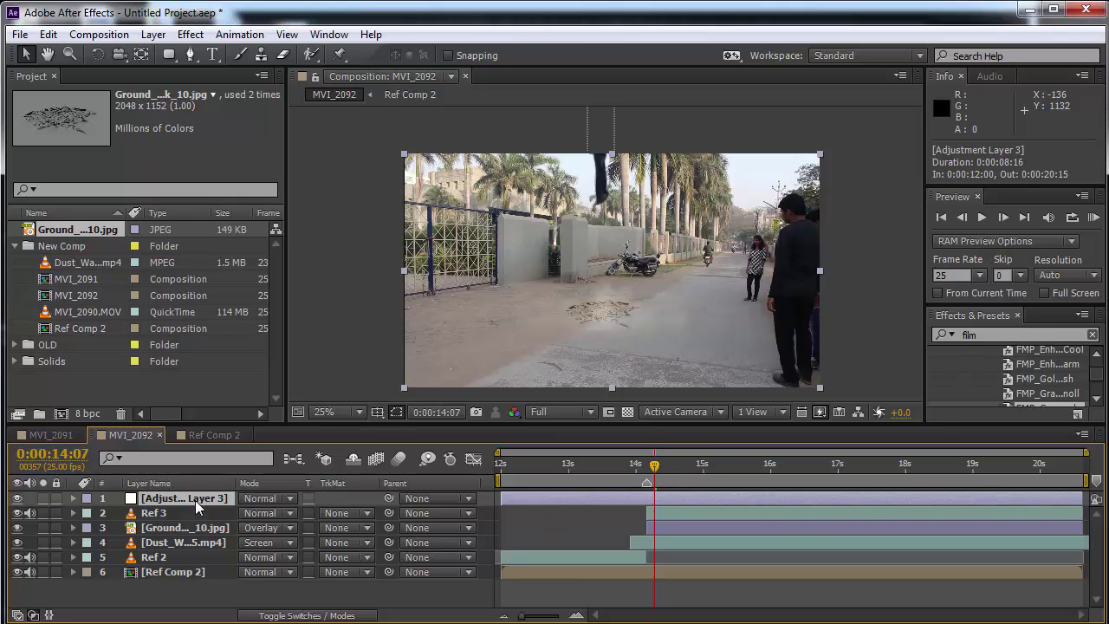
pyautogui.press('Return')
pyautogui.write('Transform')
pyautogui.press('Return')
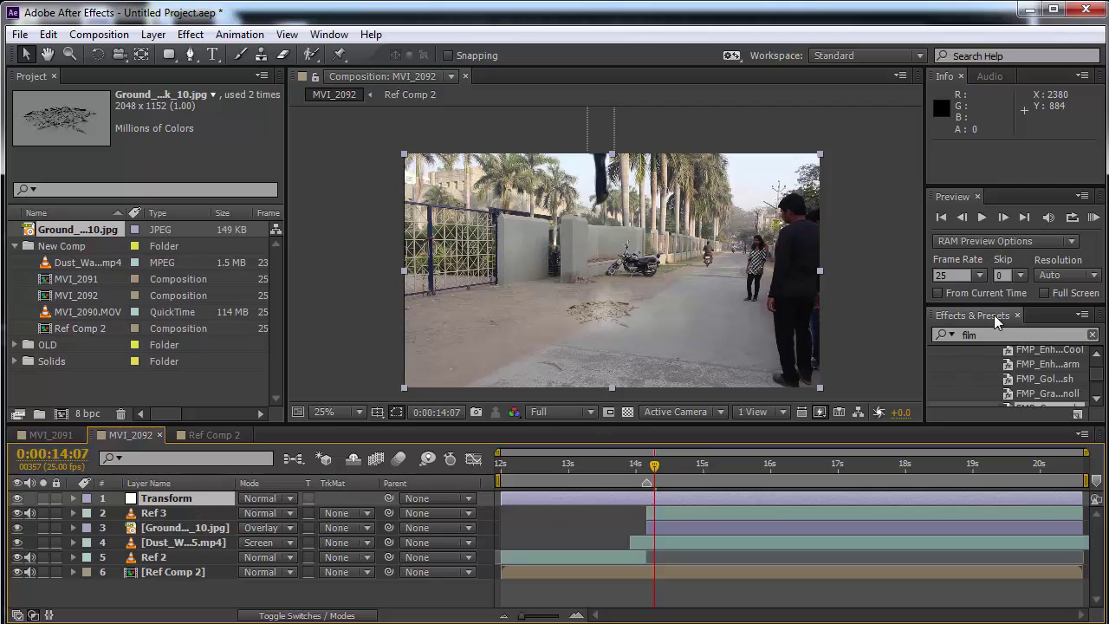
# Apply the Transform effect to the adjustment layer and set its Scale to 110
pyautogui.click(981, 340)
pyautogui.doubleClick(999, 334)
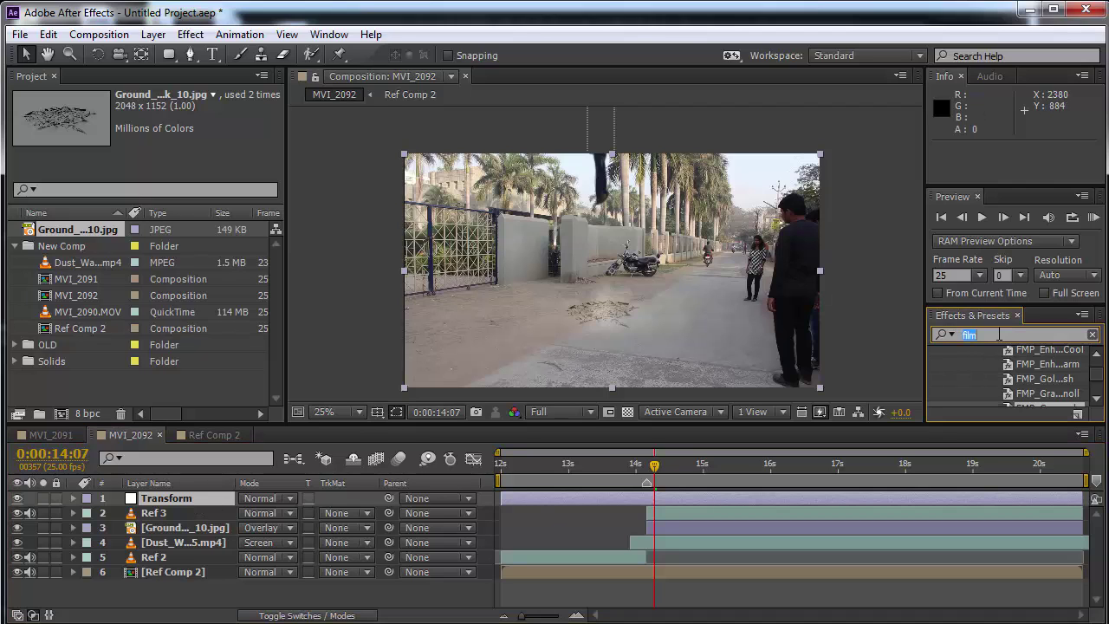
pyautogui.write('Tra')
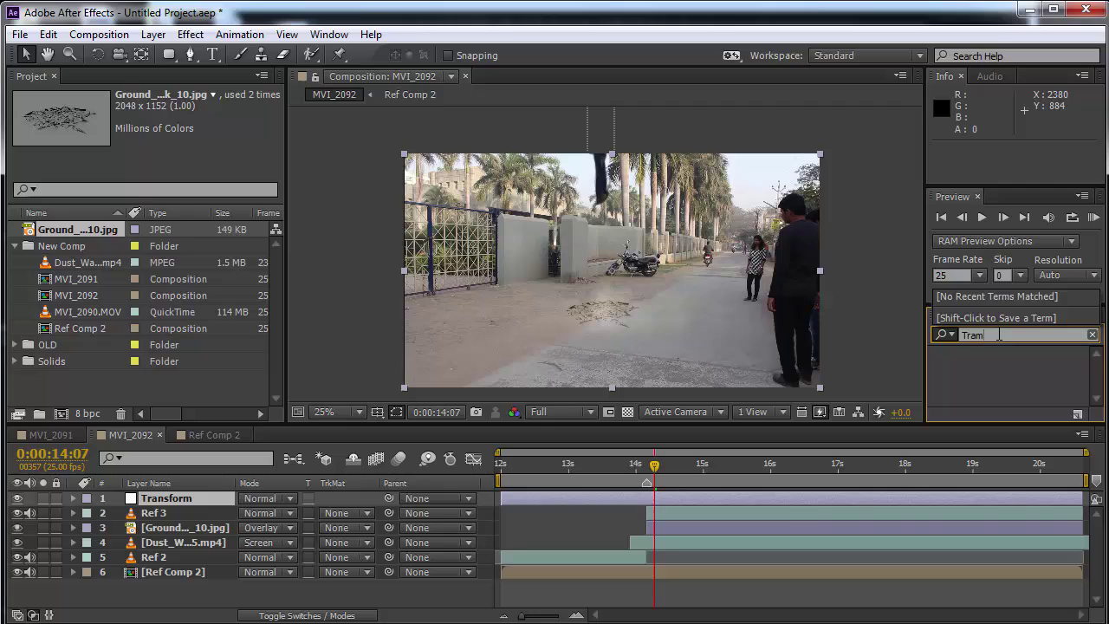
pyautogui.write('nsf')
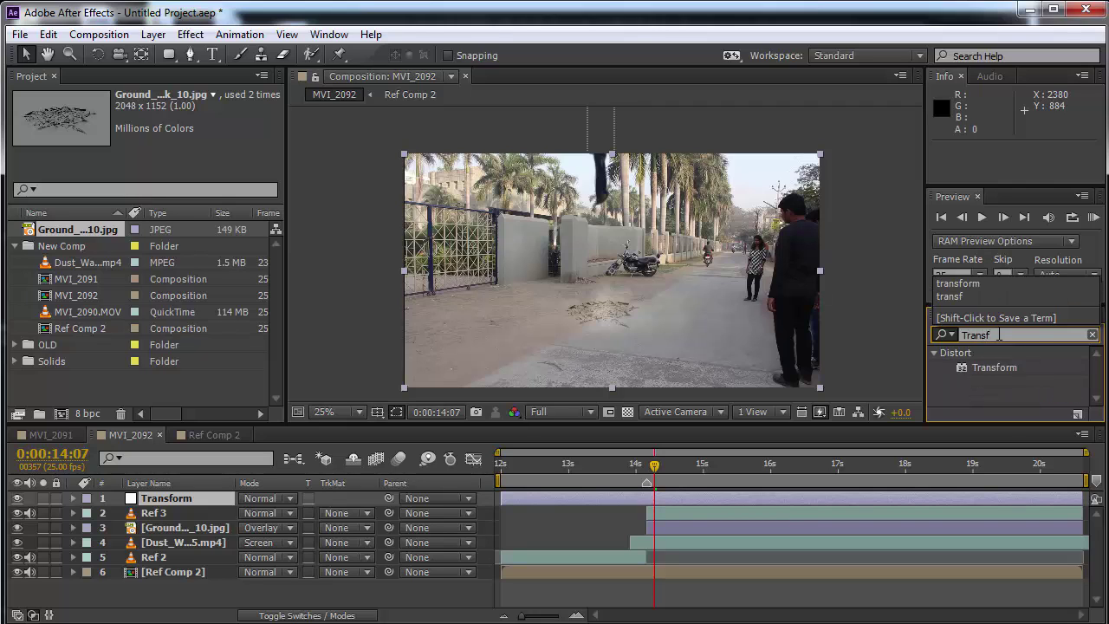
pyautogui.moveTo(996, 367); pyautogui.dragTo(188, 492)
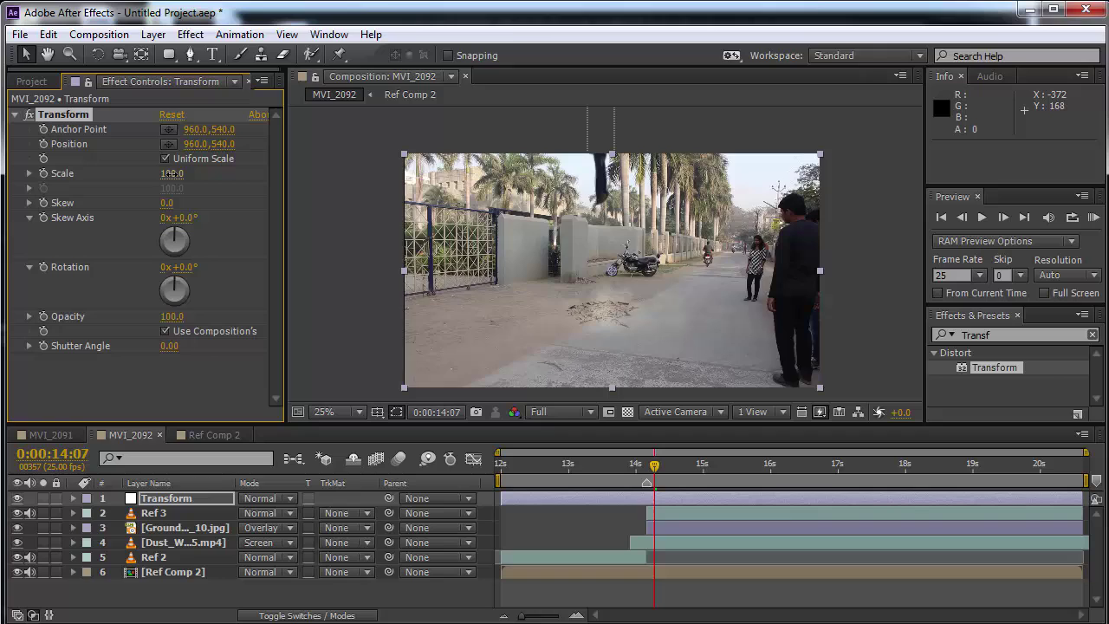
pyautogui.moveTo(171, 181); pyautogui.dragTo(174, 173)
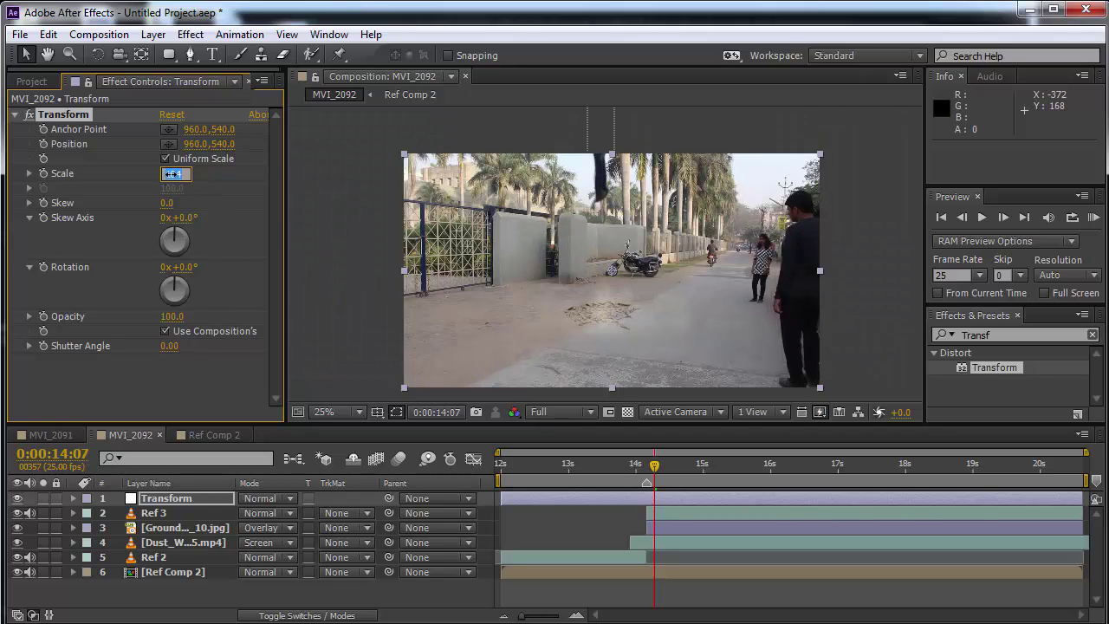
pyautogui.write('110')
pyautogui.press('Return')
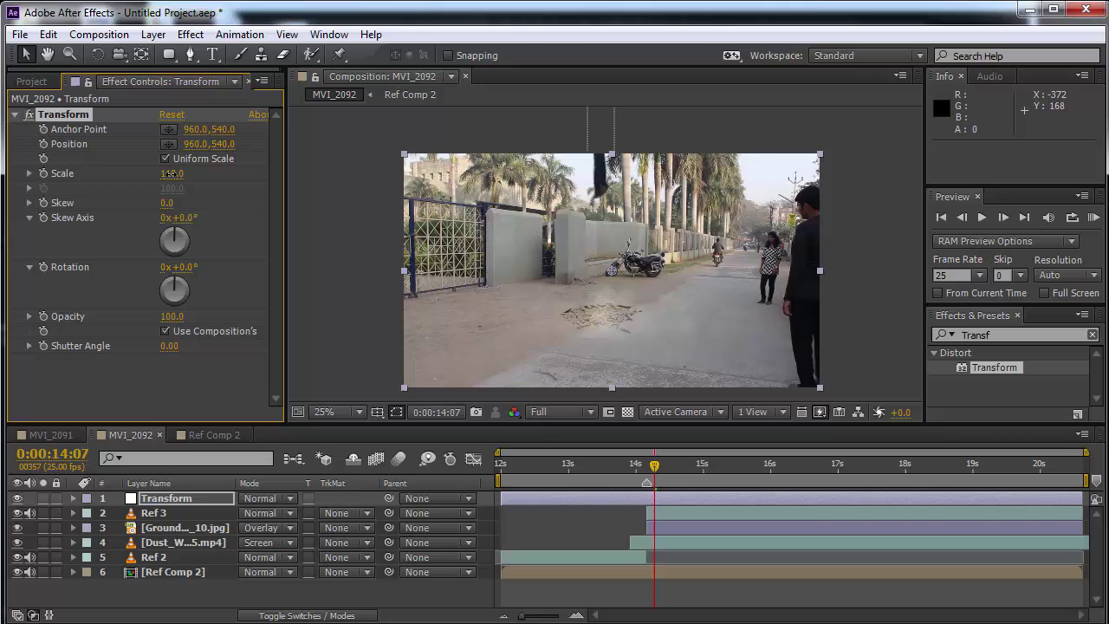
# Enter wiggle(2,10) as the expression on the Transform effect's Position property
pyautogui.keyDown('alt'); pyautogui.click(43, 143); pyautogui.keyUp('alt')
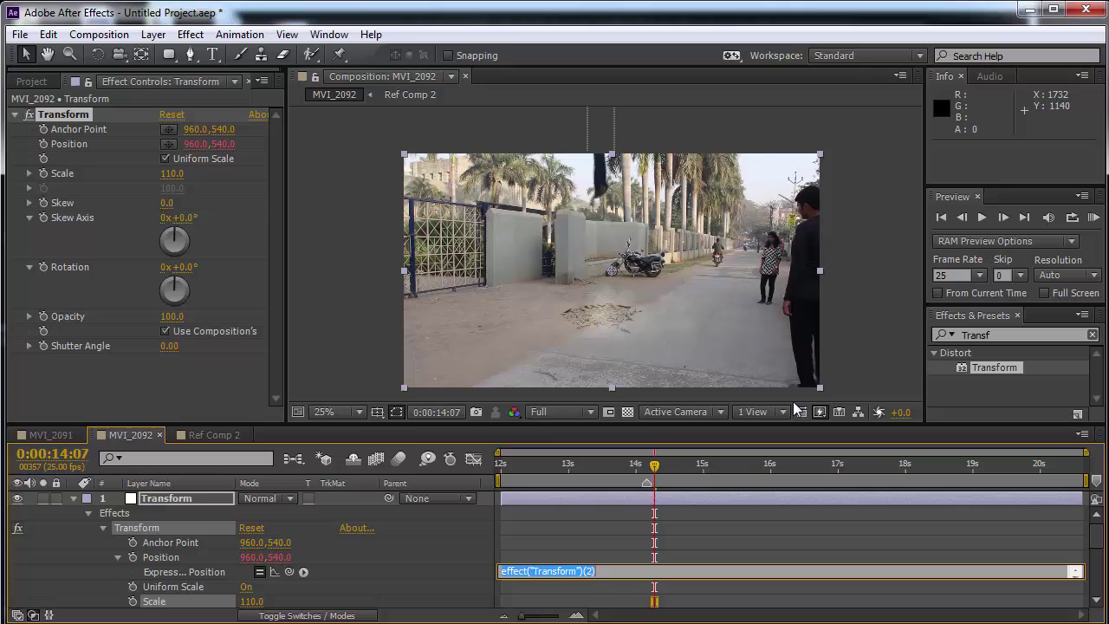
pyautogui.write('wiggle')
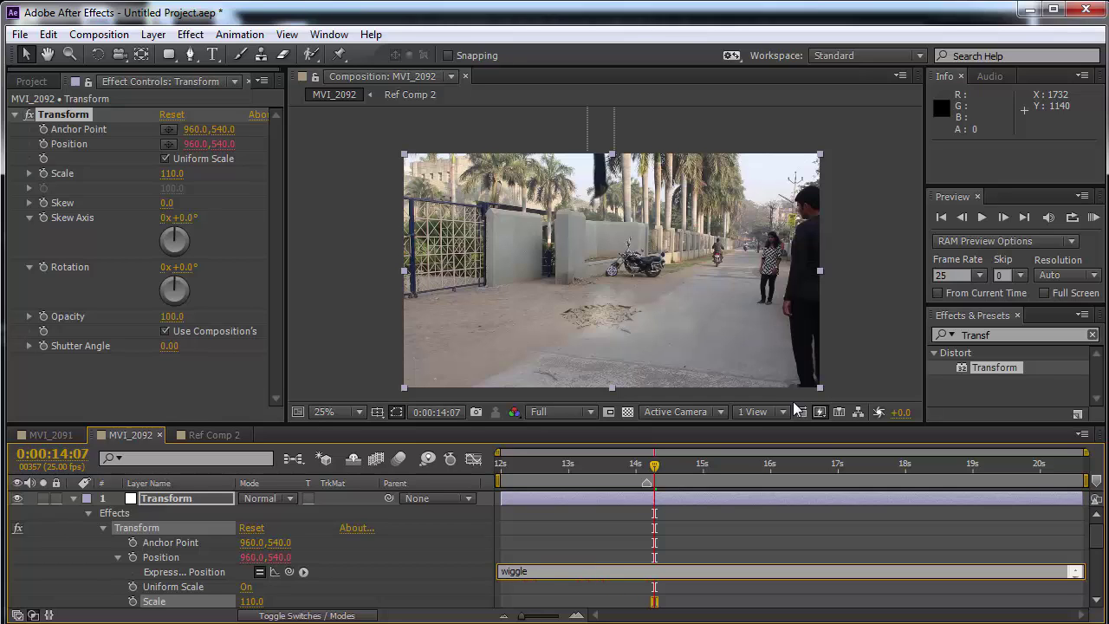
pyautogui.write('(2,')
pyautogui.write('10')
pyautogui.press('KP_Enter')
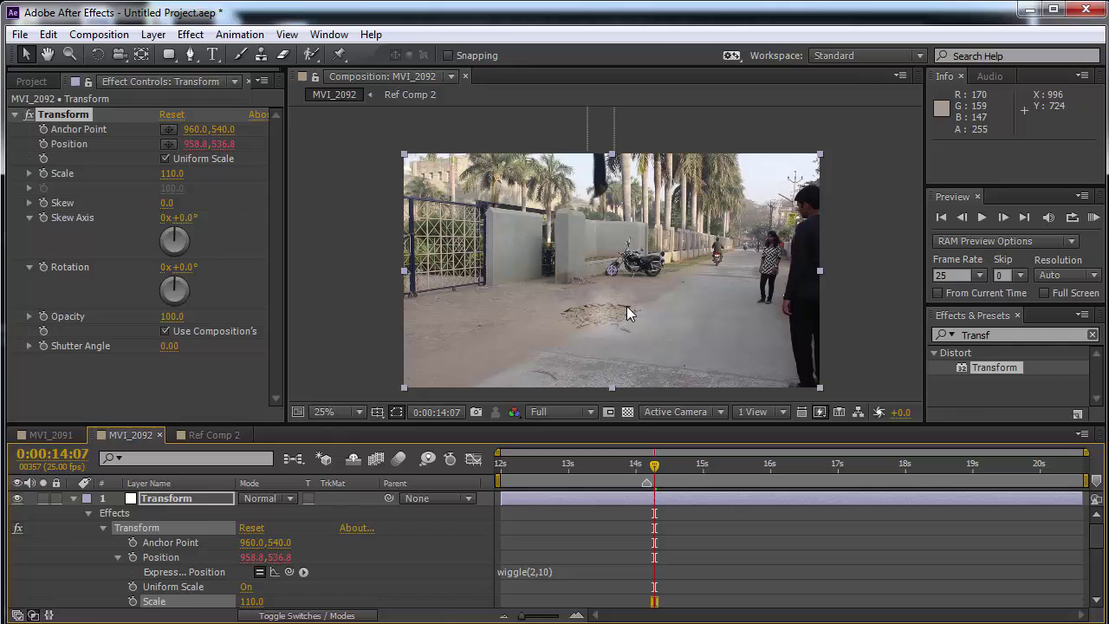
pyautogui.press('`')
pyautogui.press('.')
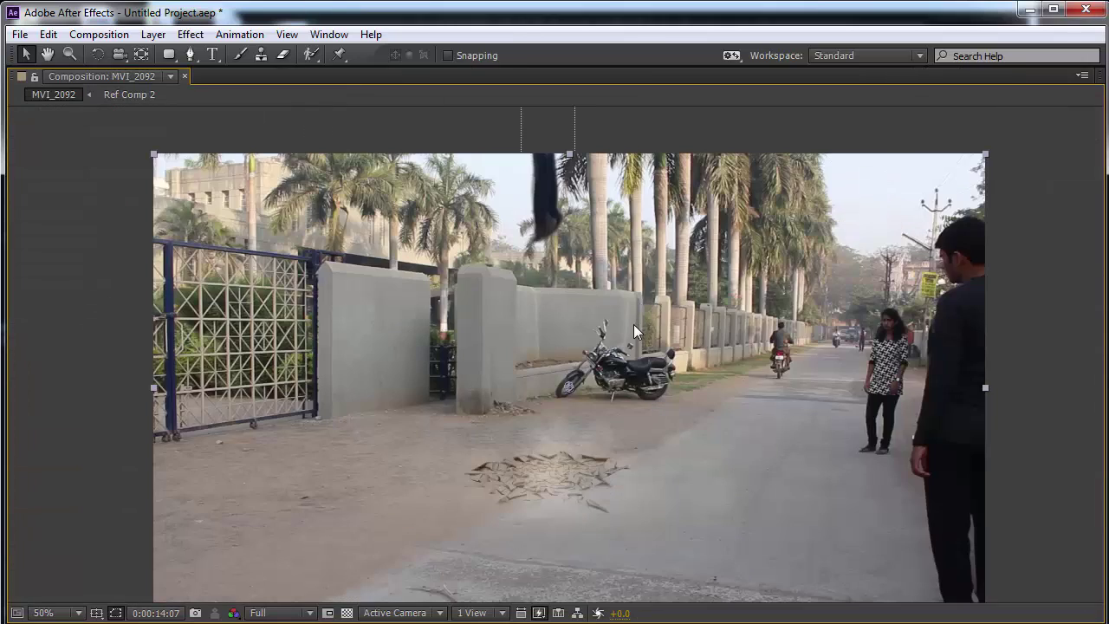
pyautogui.press('space')
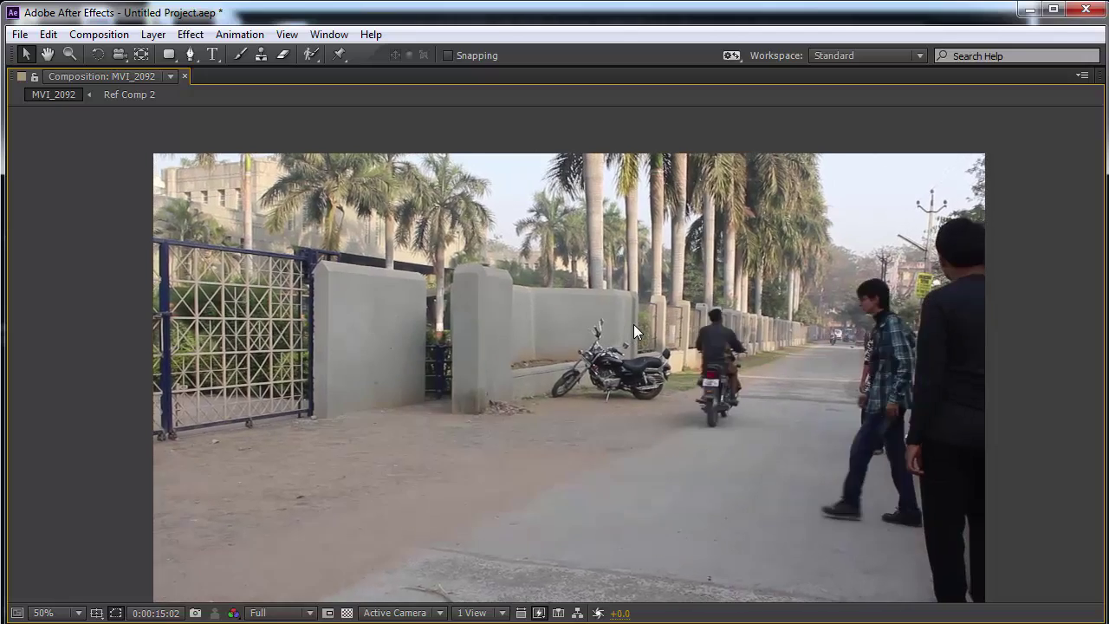
pyautogui.press('space')
pyautogui.press('`')
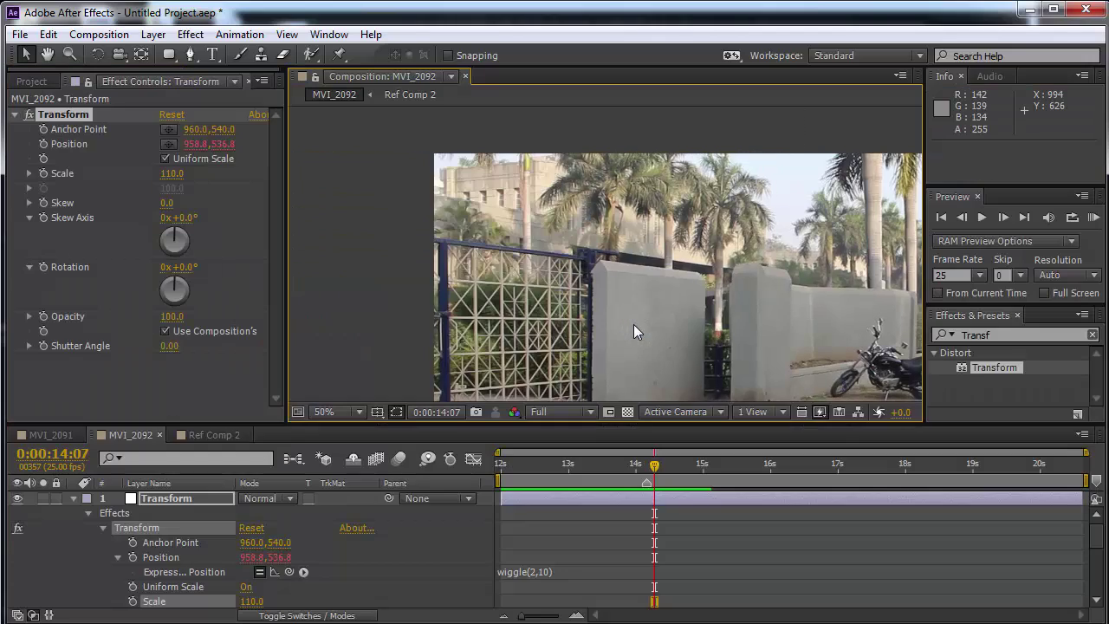